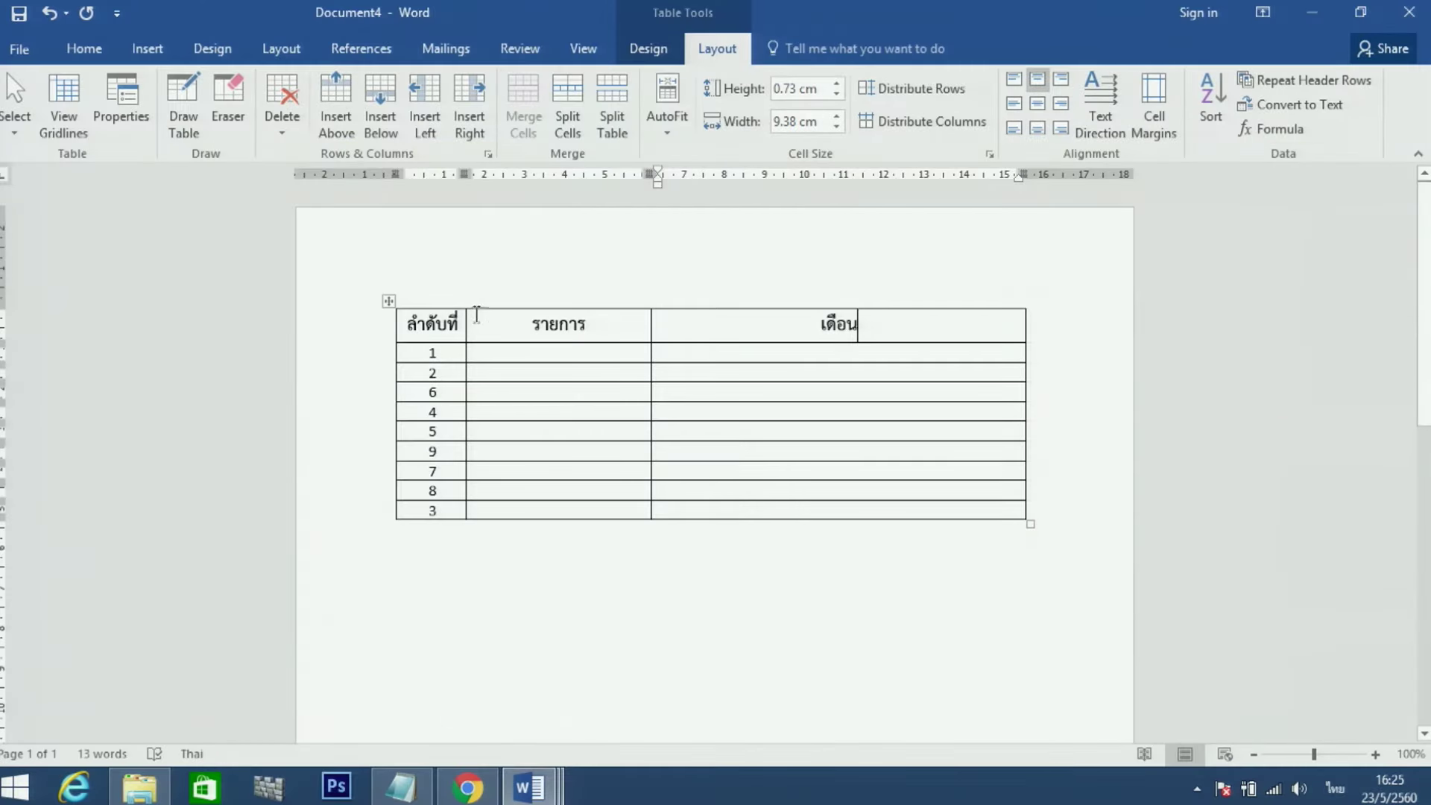
Step: Place the insertion point inside the ลำดับที่ / รายการ / เดือน table
click(882, 393)
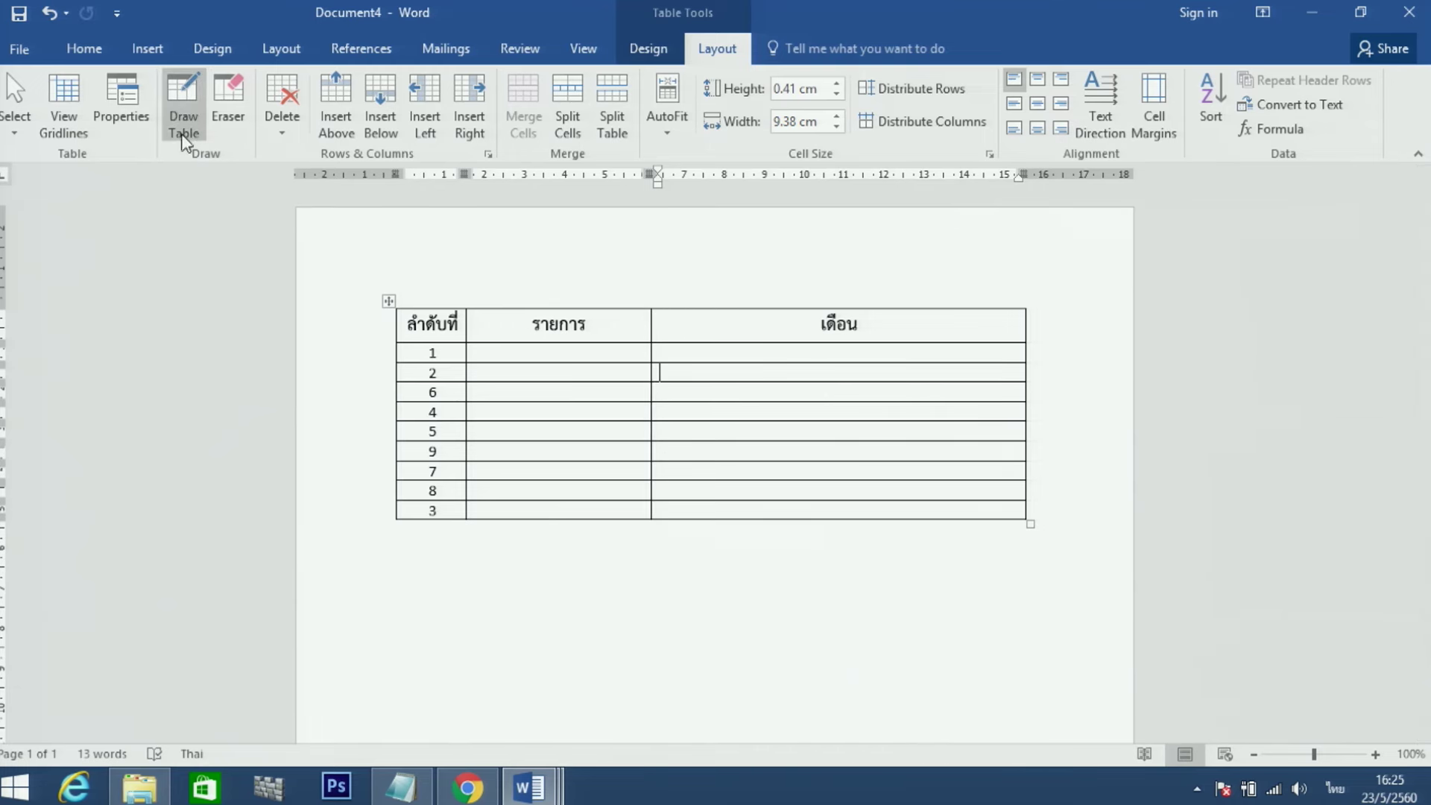
Step: Use Draw Table to draw vertical dividers in the เดือน column, undoing the last two
click(164, 106)
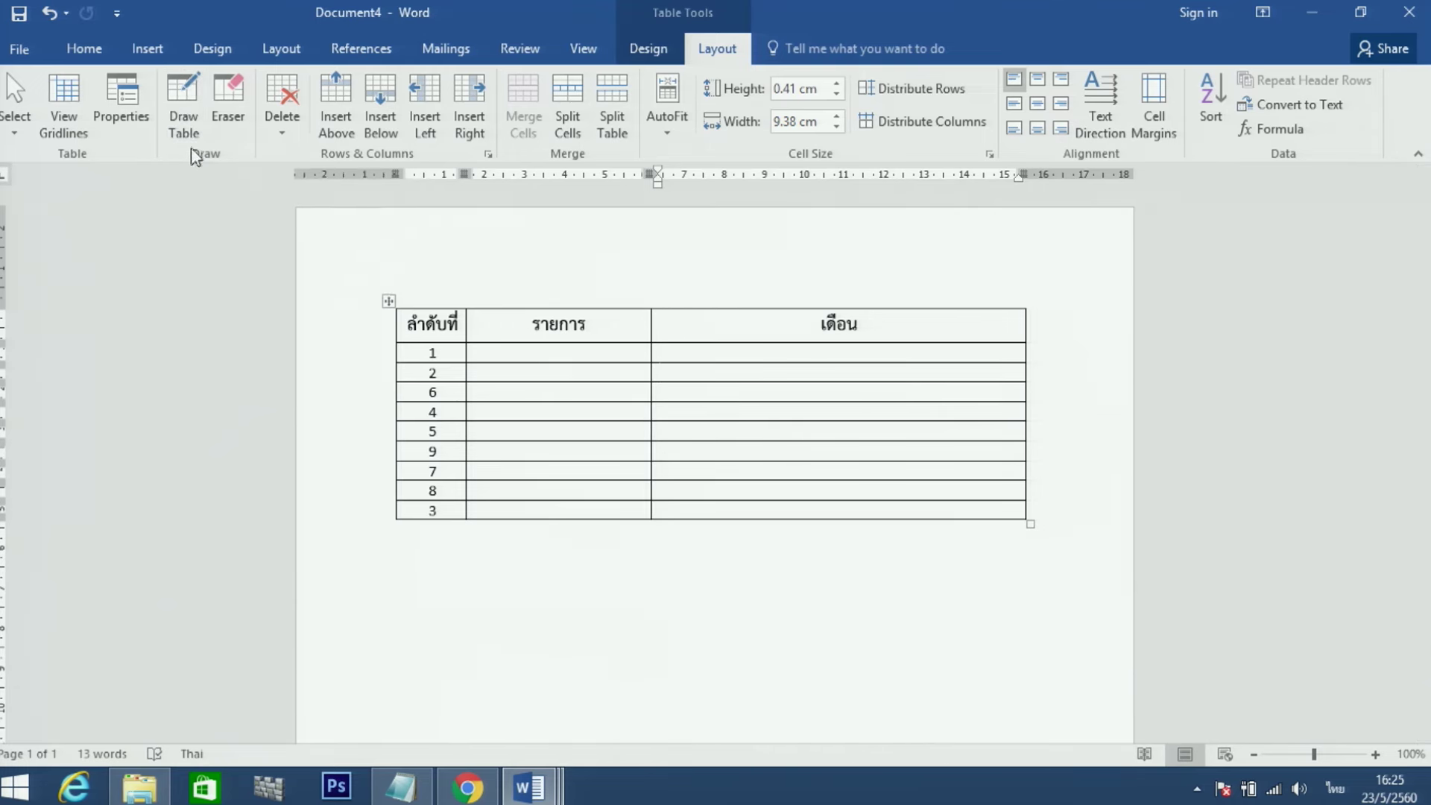
click(186, 123)
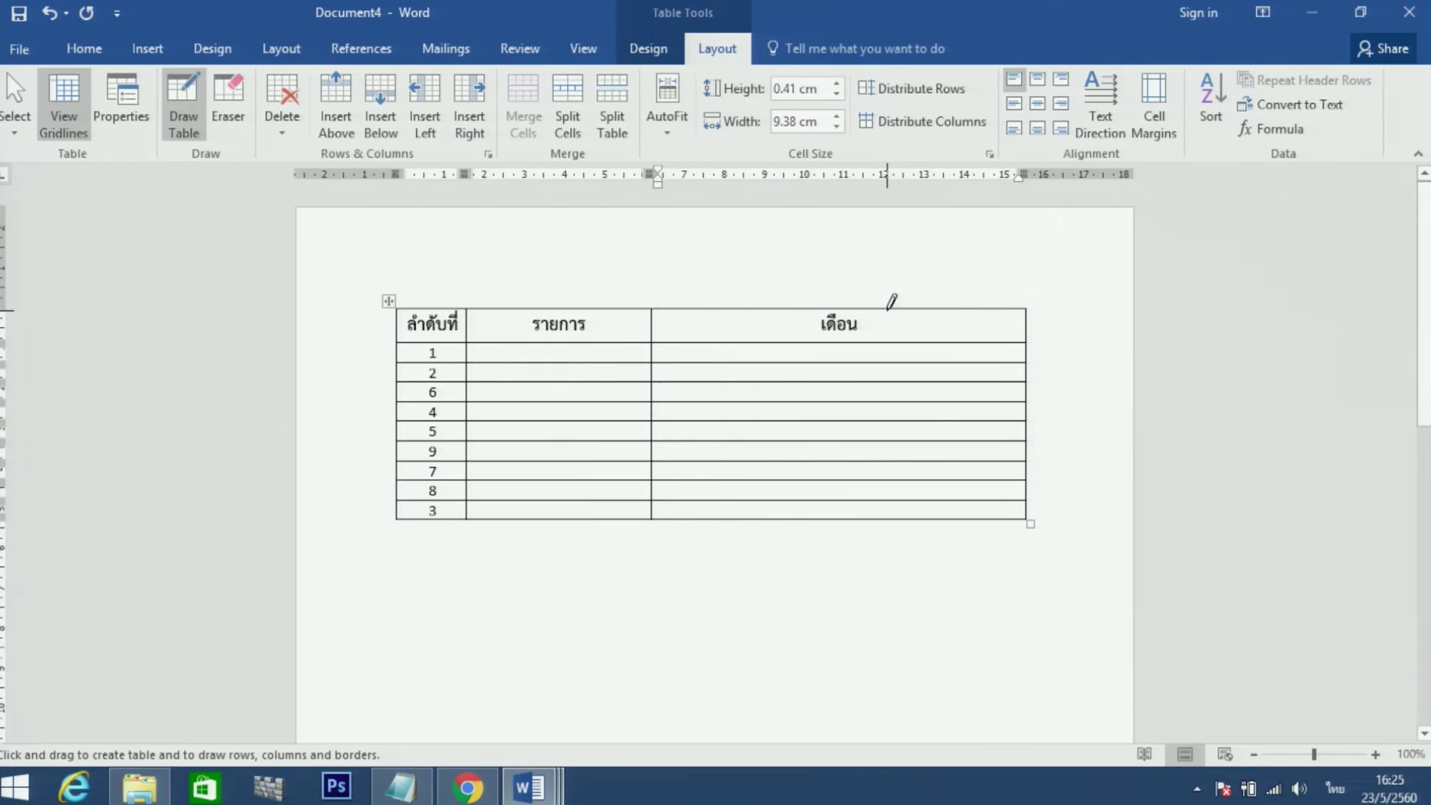
drag(888, 309, 889, 515)
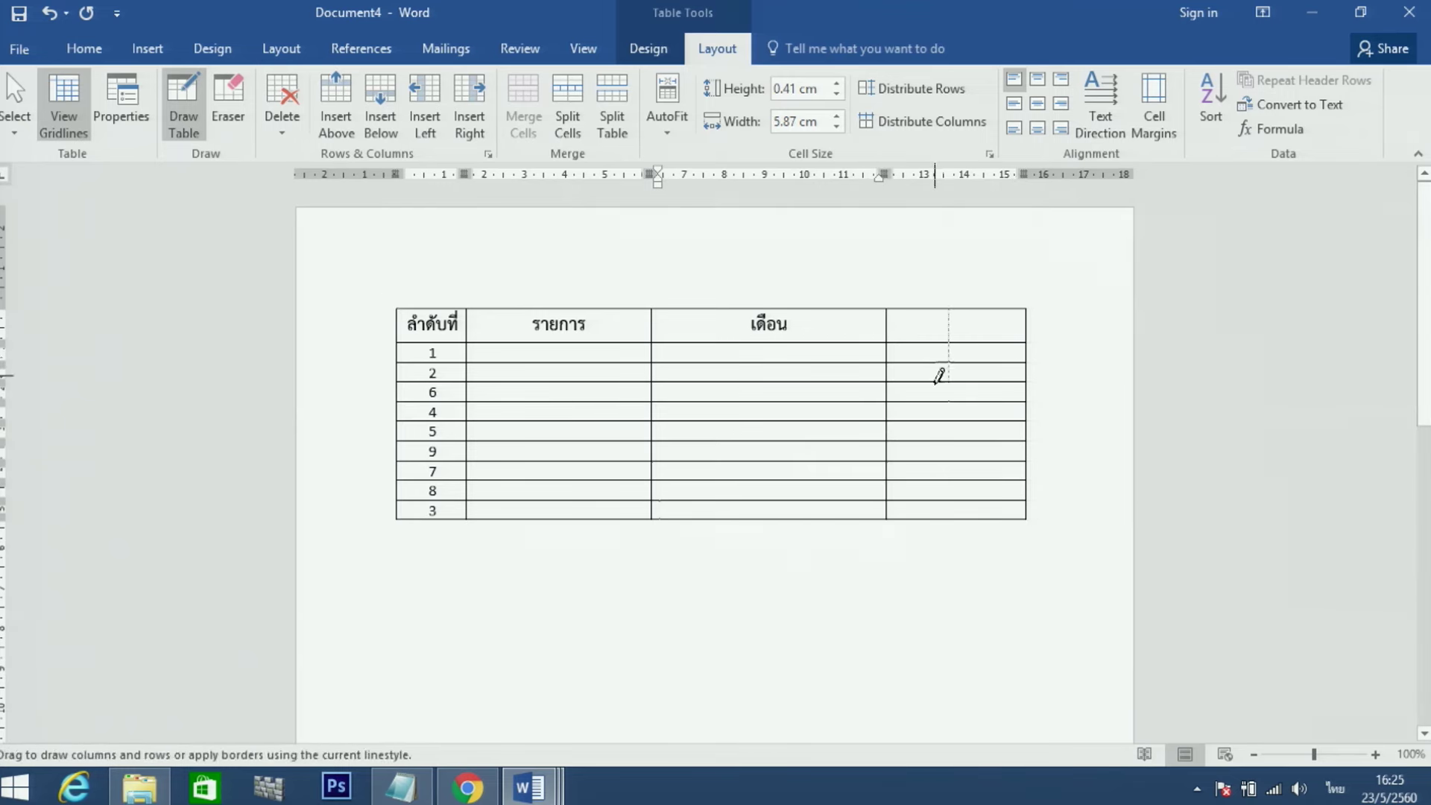
drag(953, 306, 942, 517)
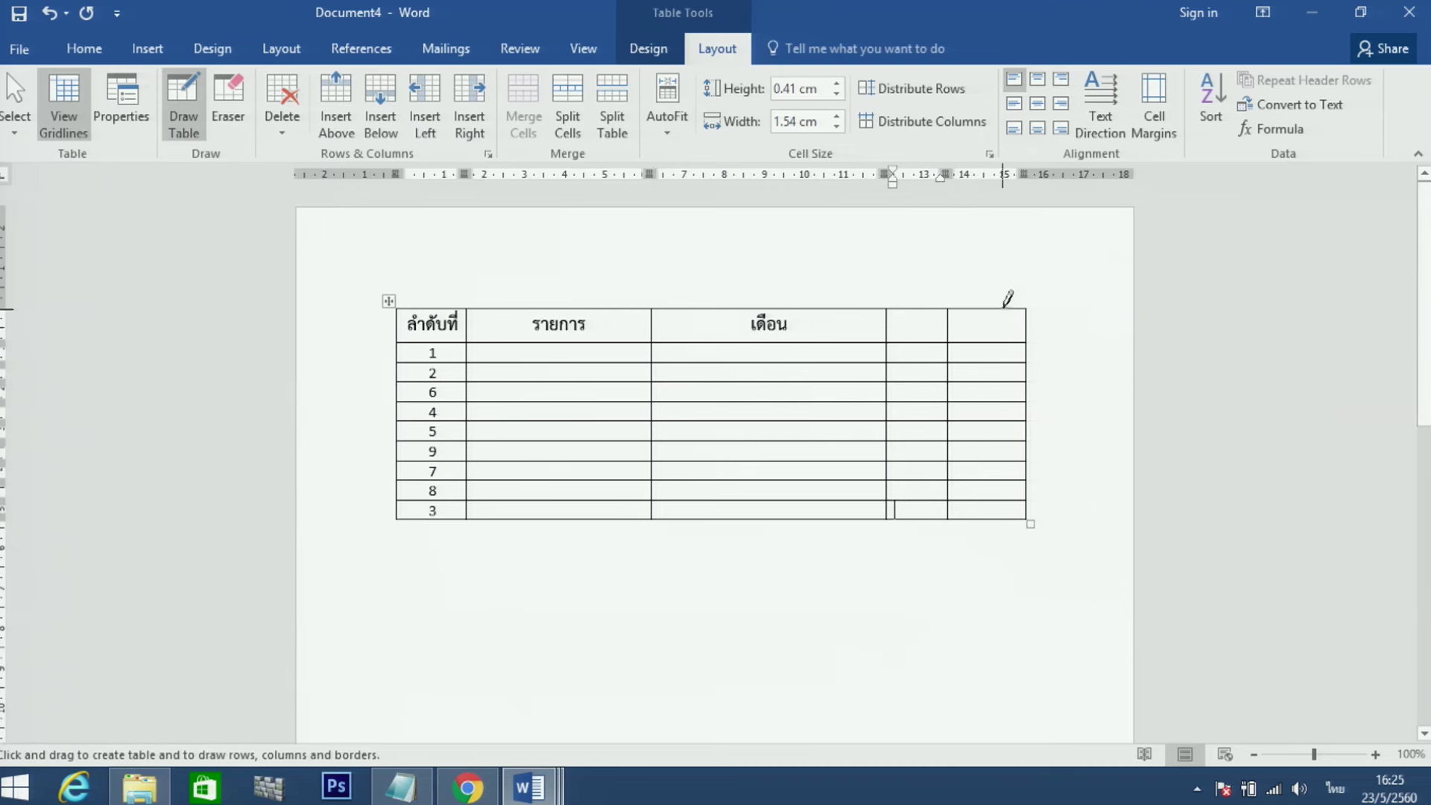
drag(989, 310, 985, 514)
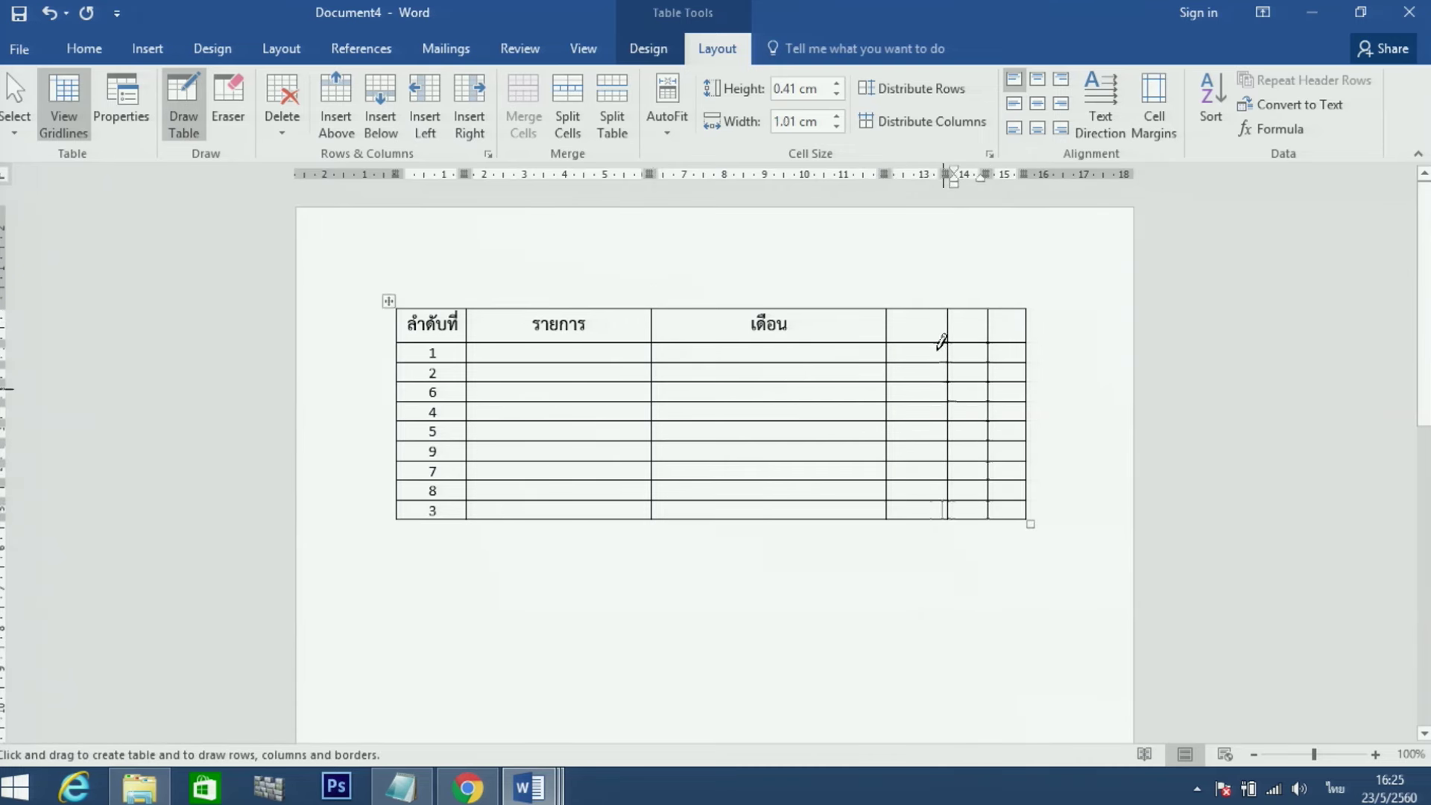
drag(923, 310, 921, 511)
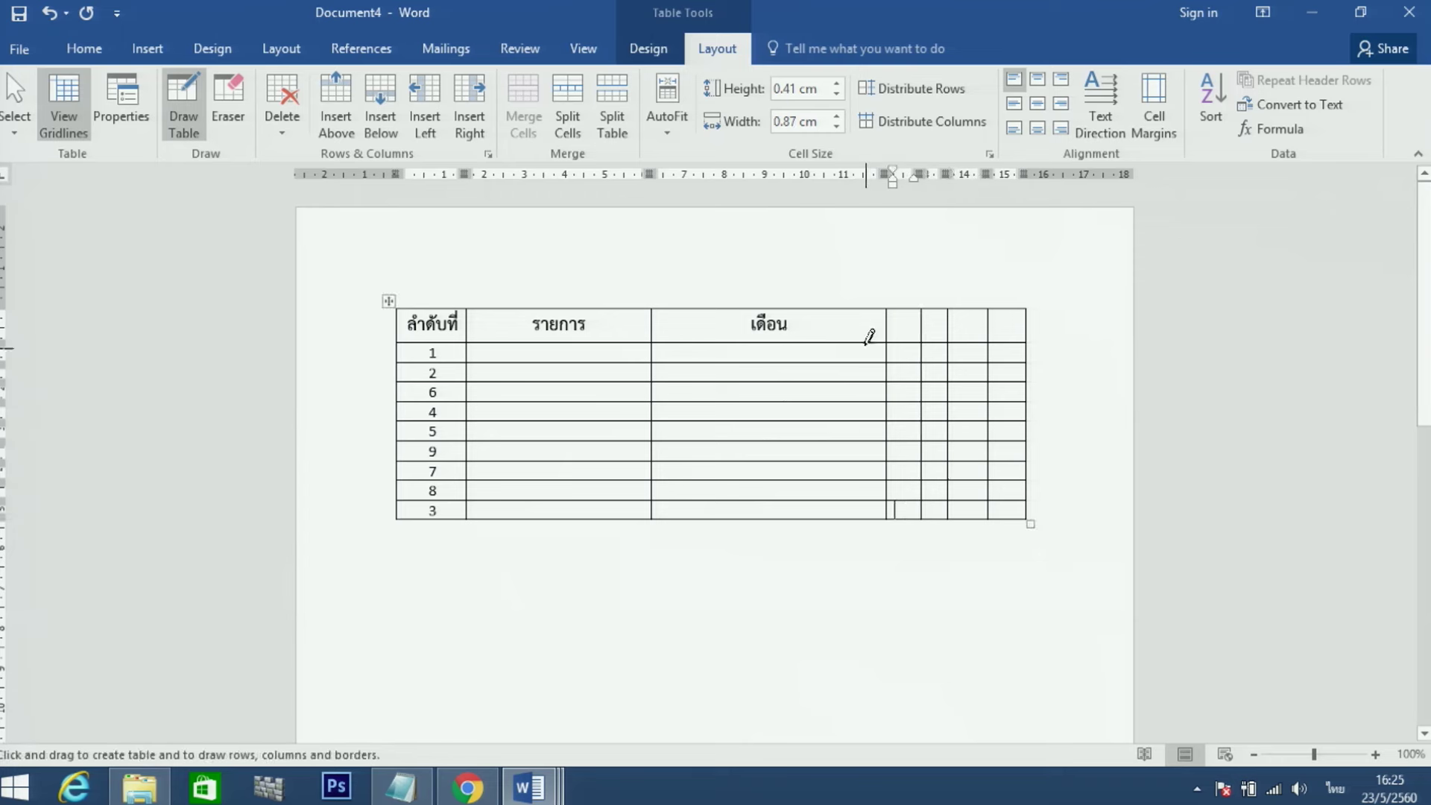
drag(866, 309, 858, 509)
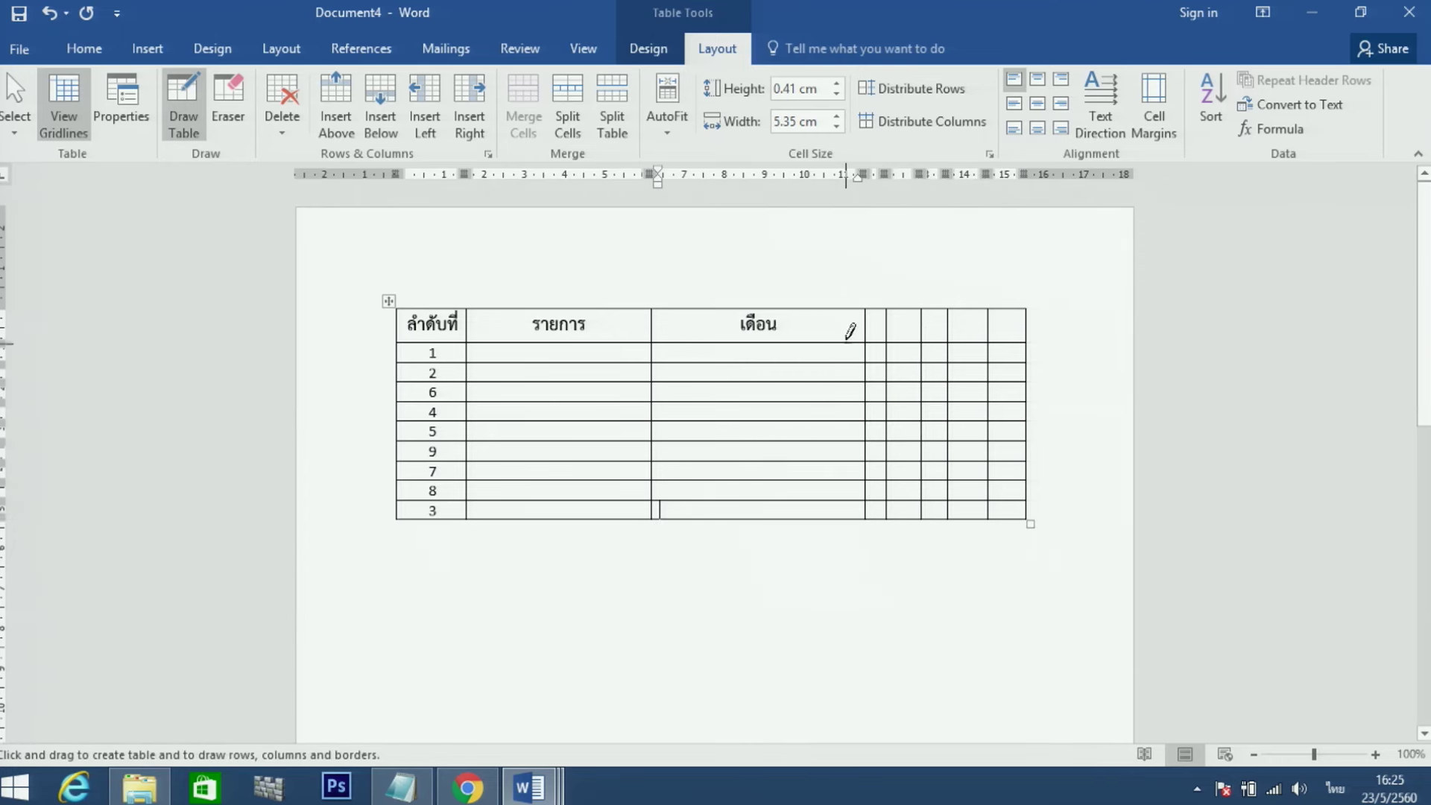
drag(847, 308, 840, 514)
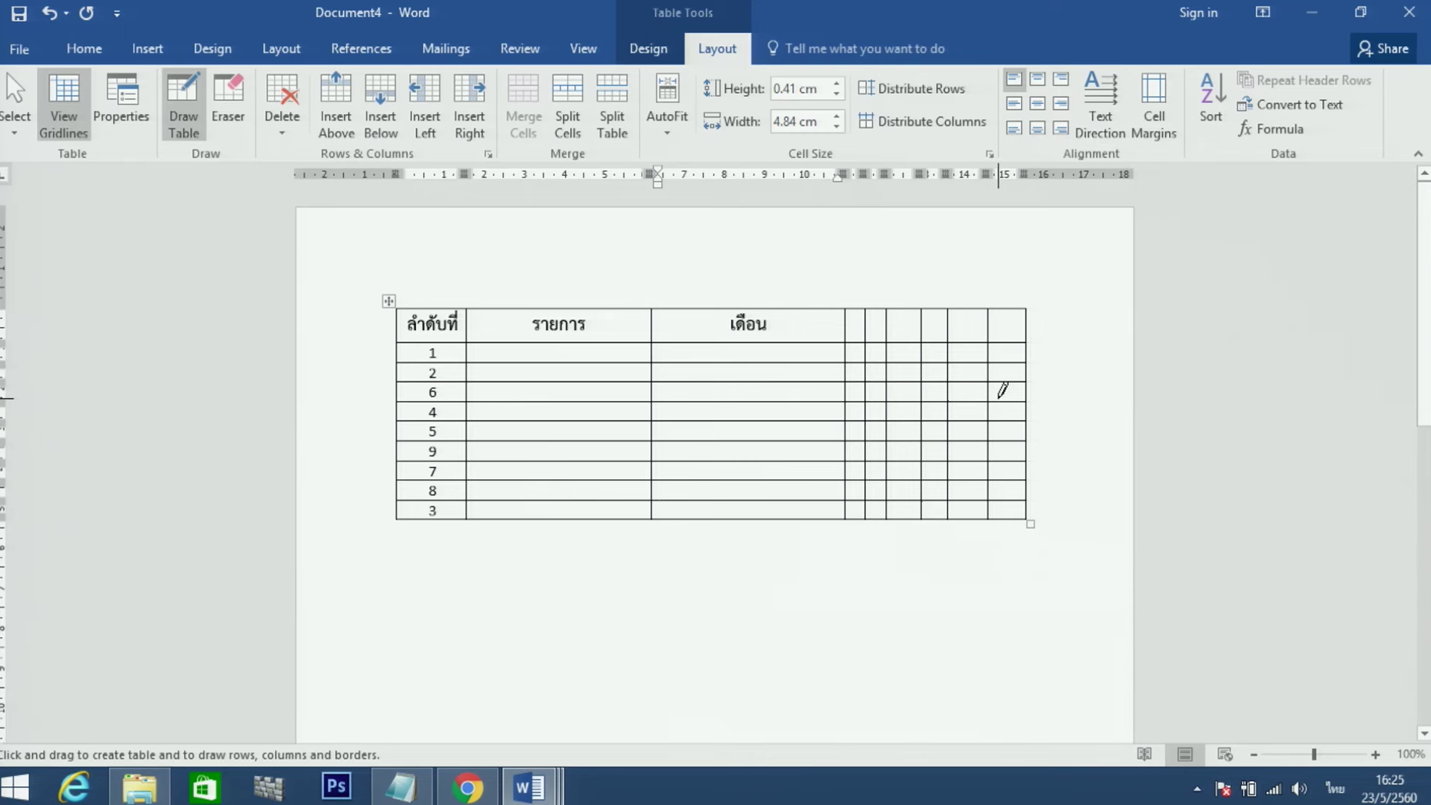
key(ctrl+z)
key(ctrl+z)
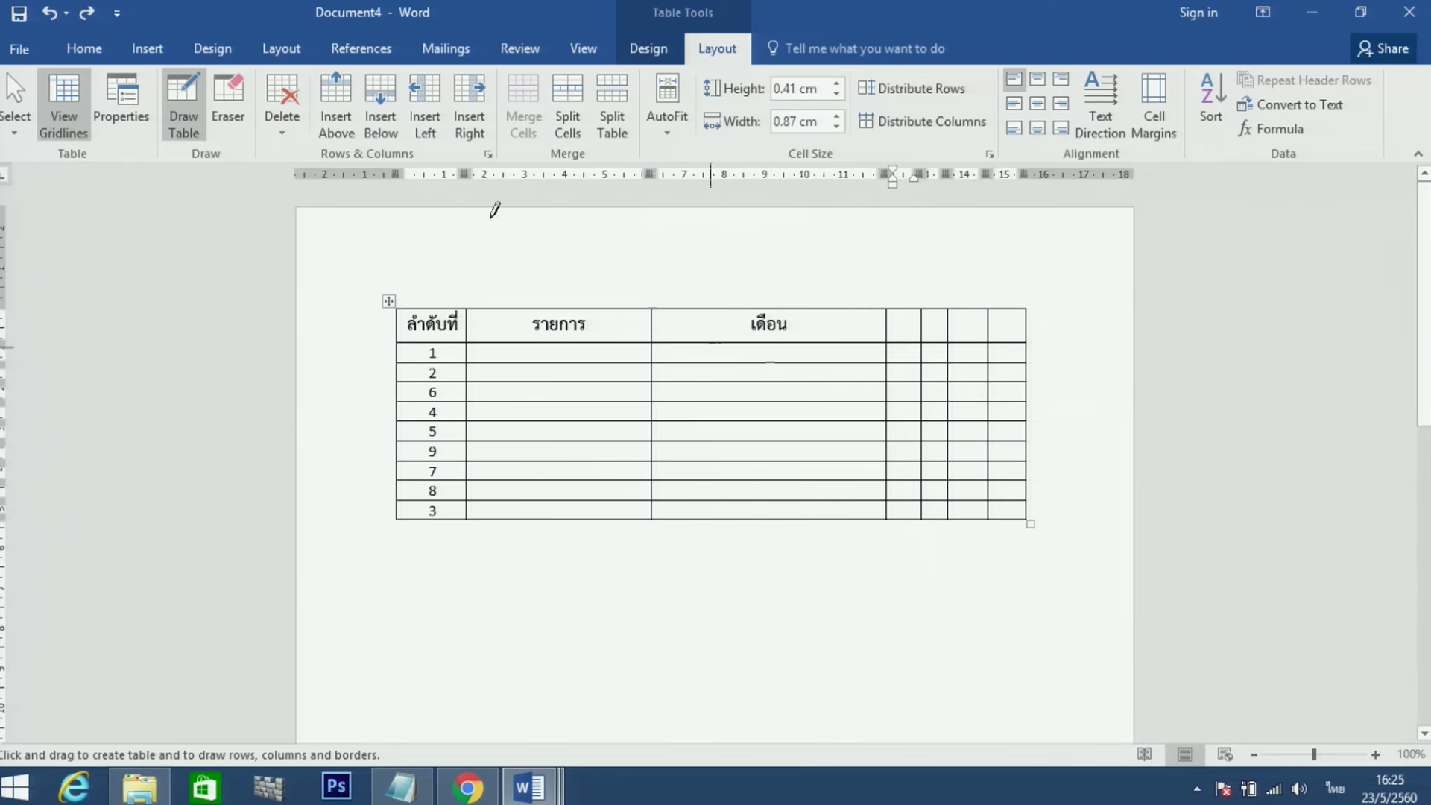
Step: Erase the hand-drawn dividers in เดือน, restoring header borders removed by mistake
click(228, 105)
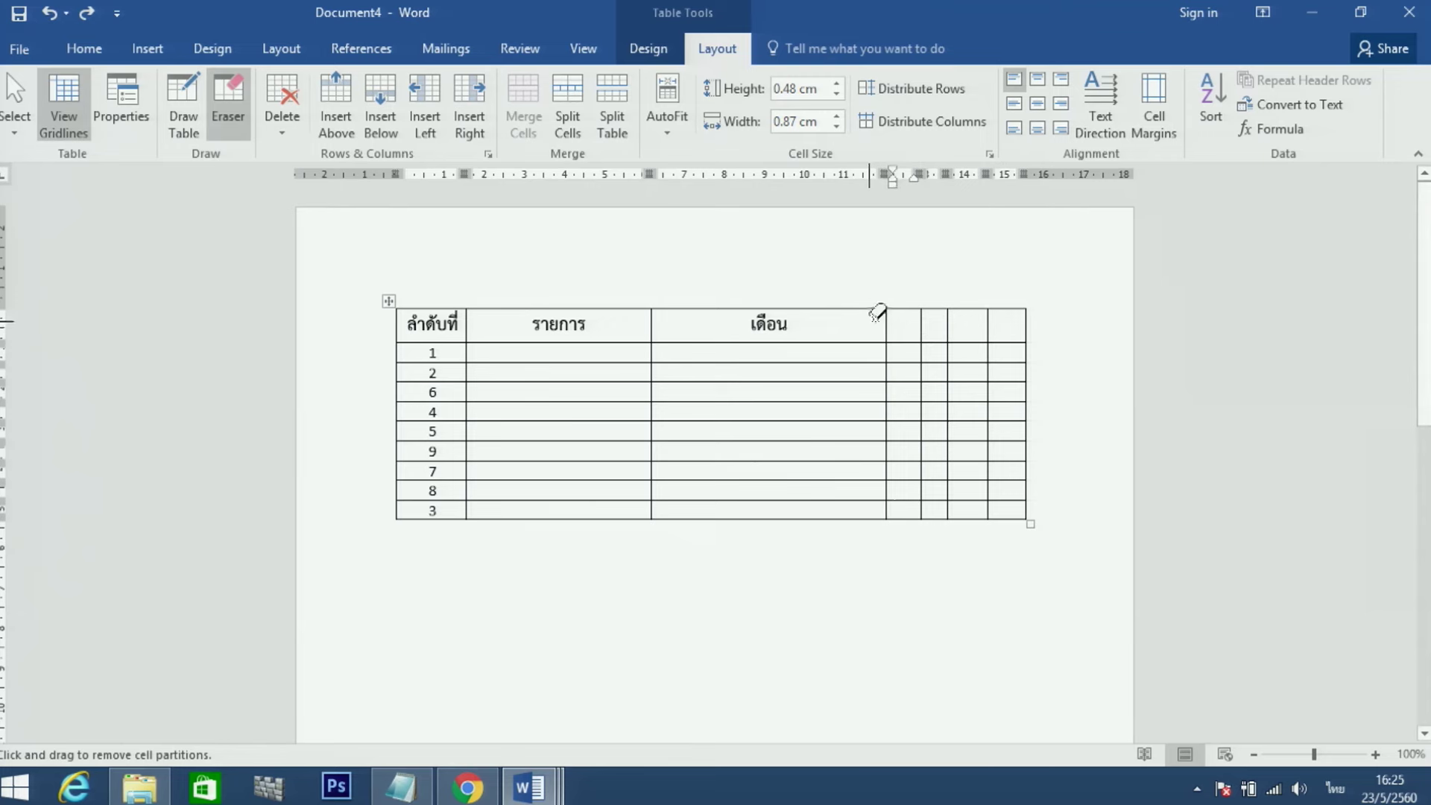
drag(876, 315, 902, 510)
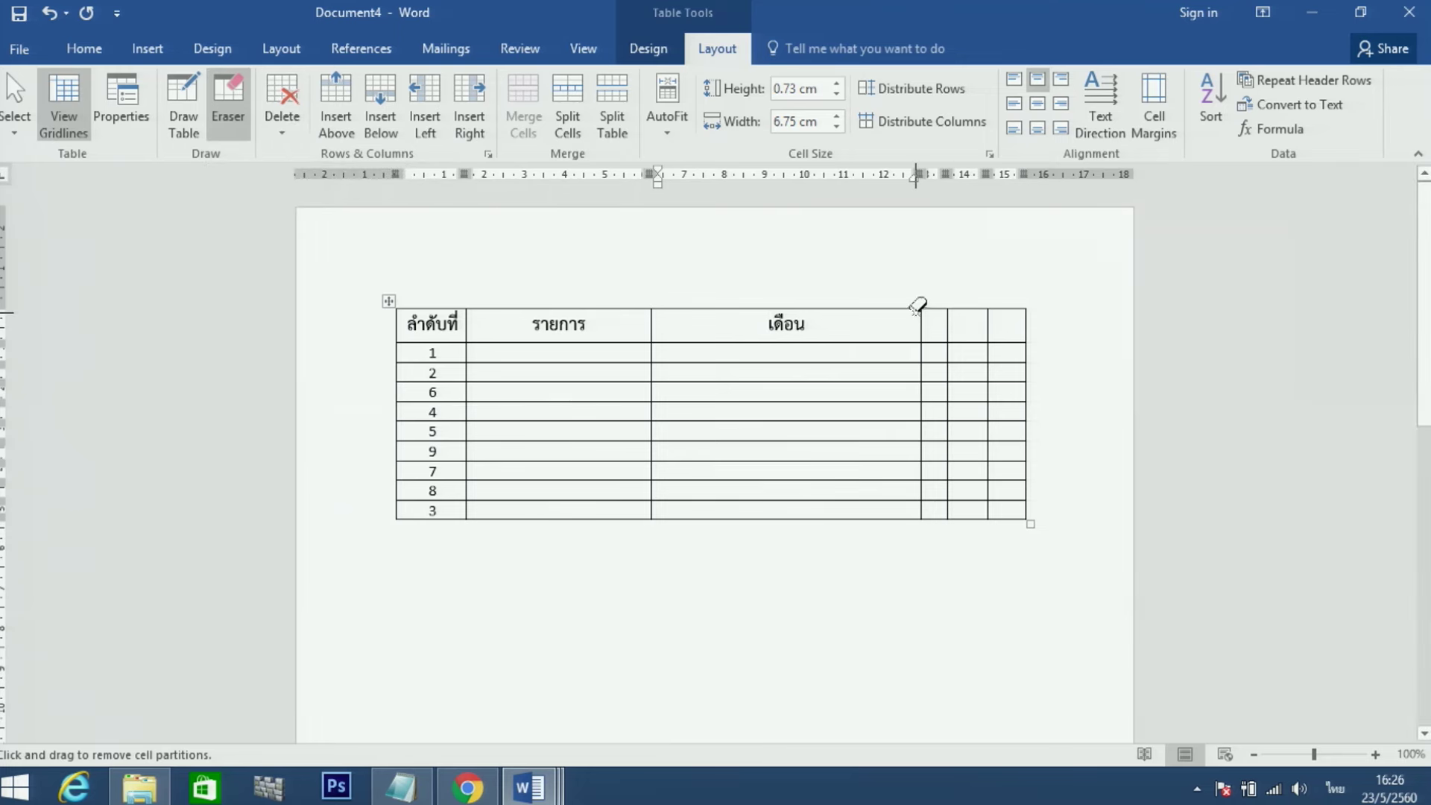
drag(916, 308, 926, 513)
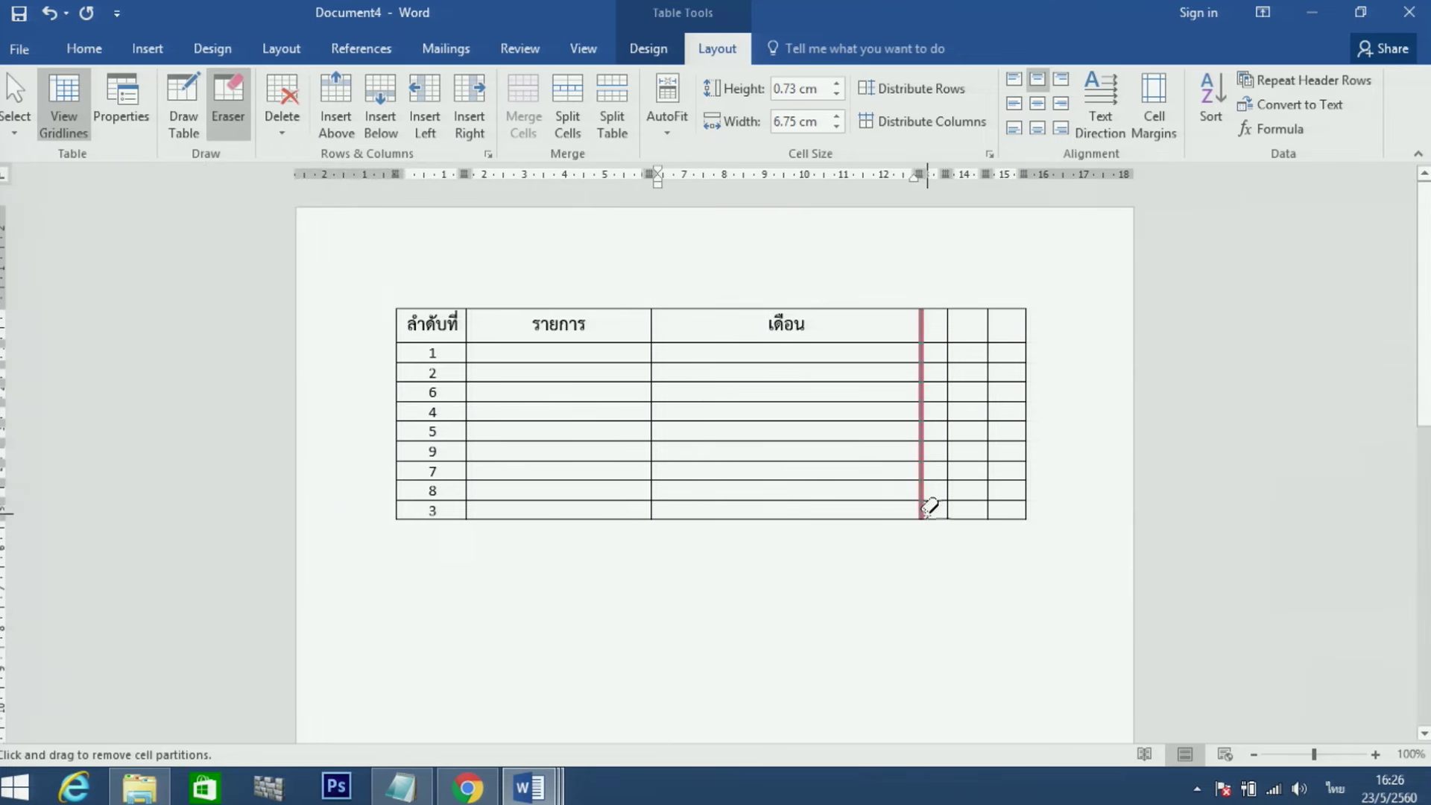
drag(948, 311, 941, 514)
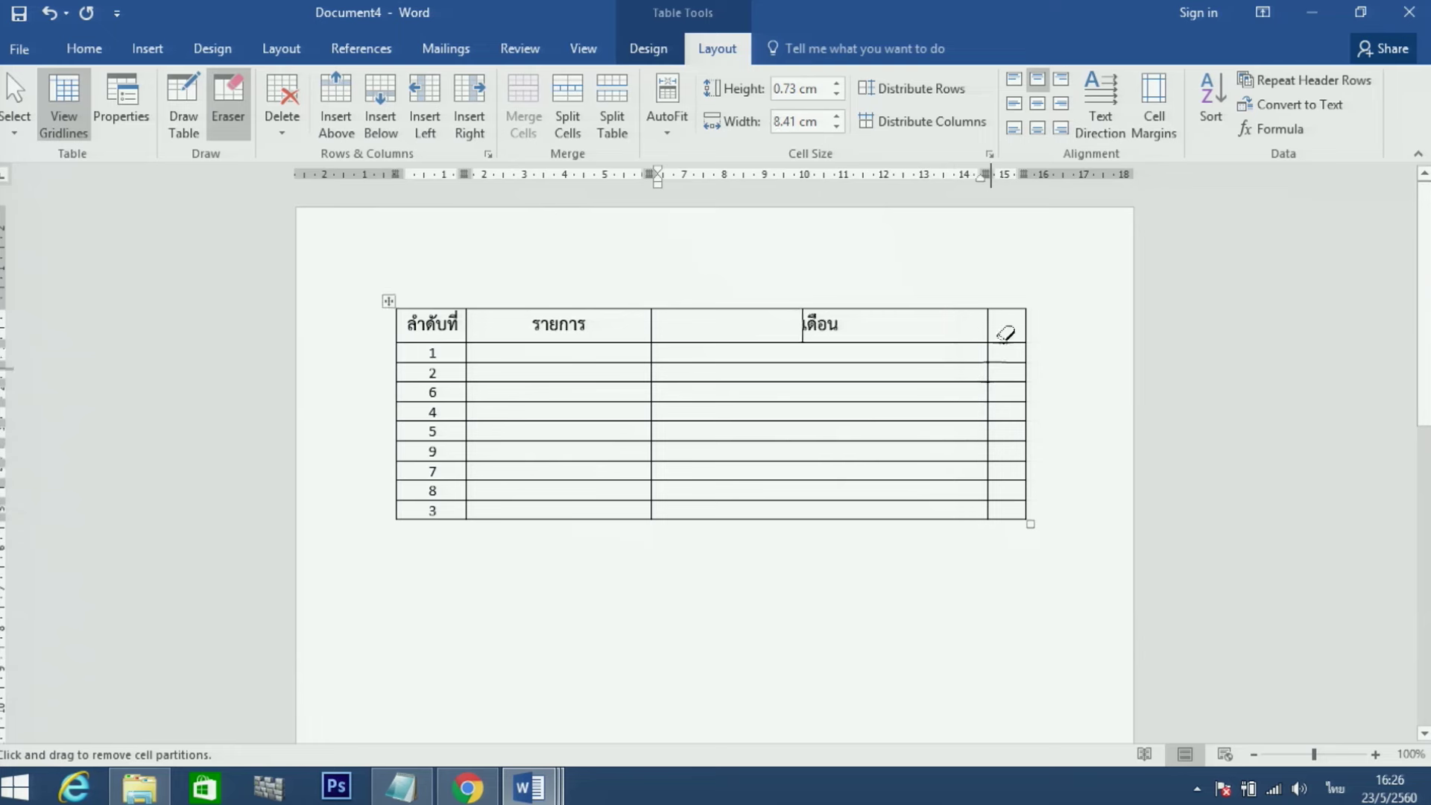
drag(988, 313, 987, 513)
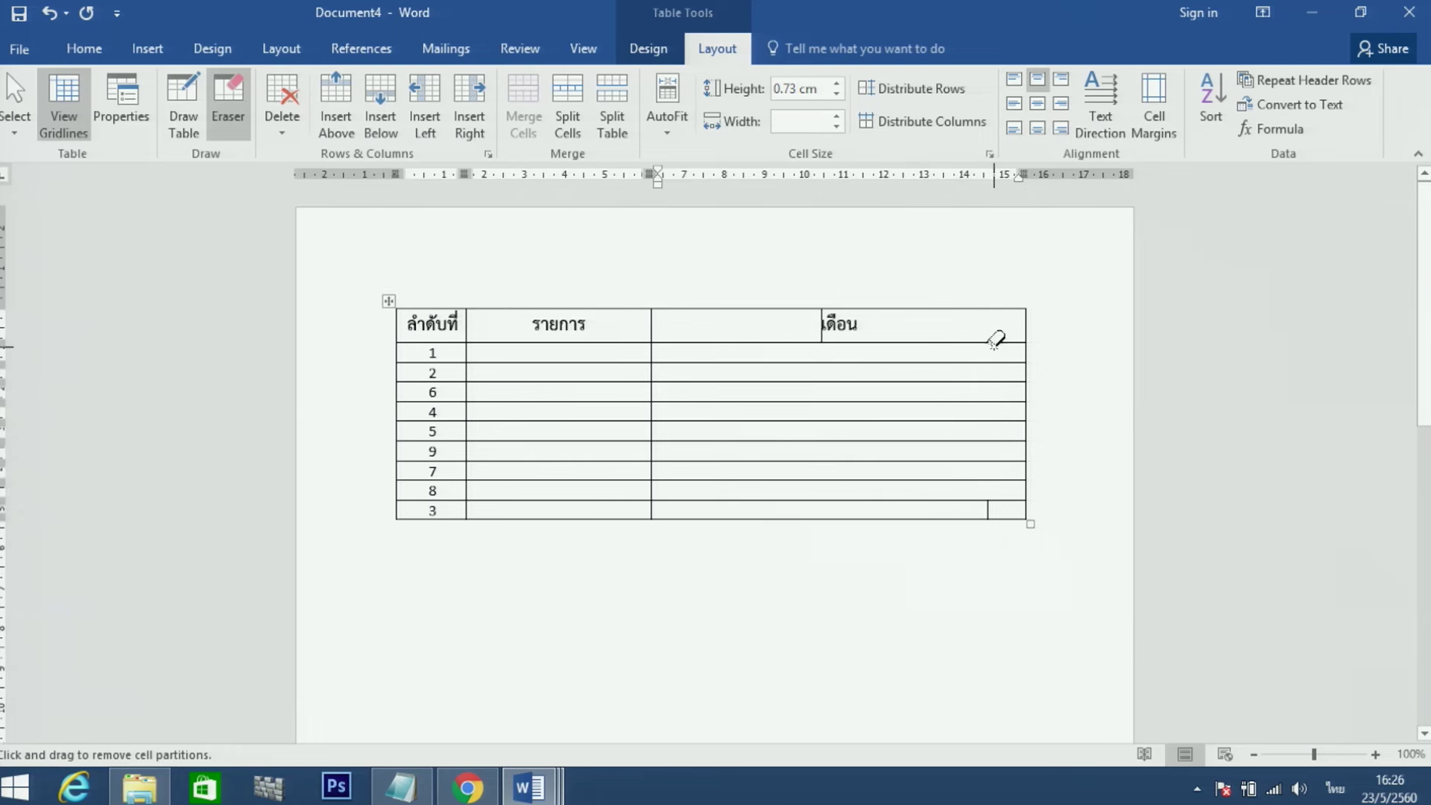
drag(988, 337, 857, 344)
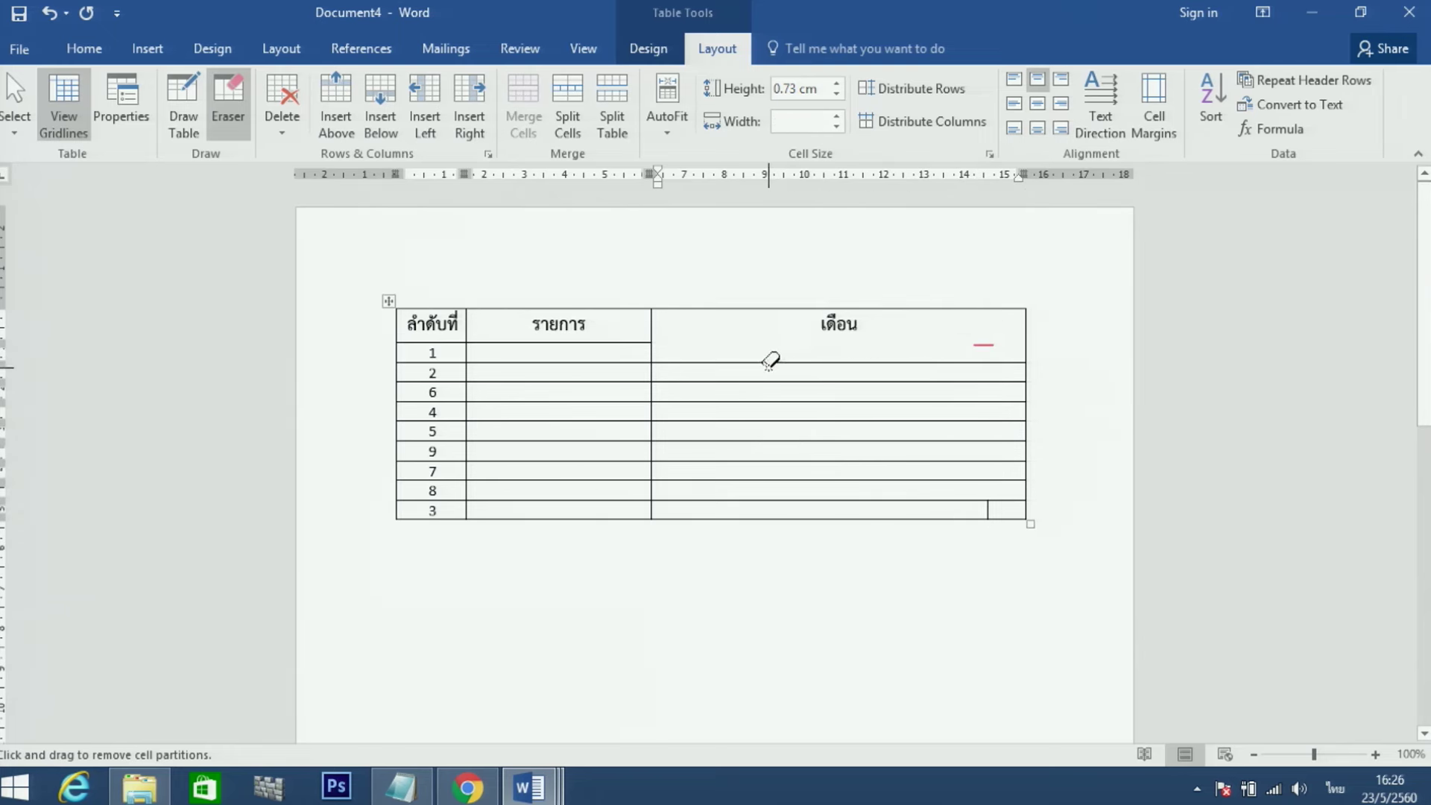
drag(770, 360, 758, 337)
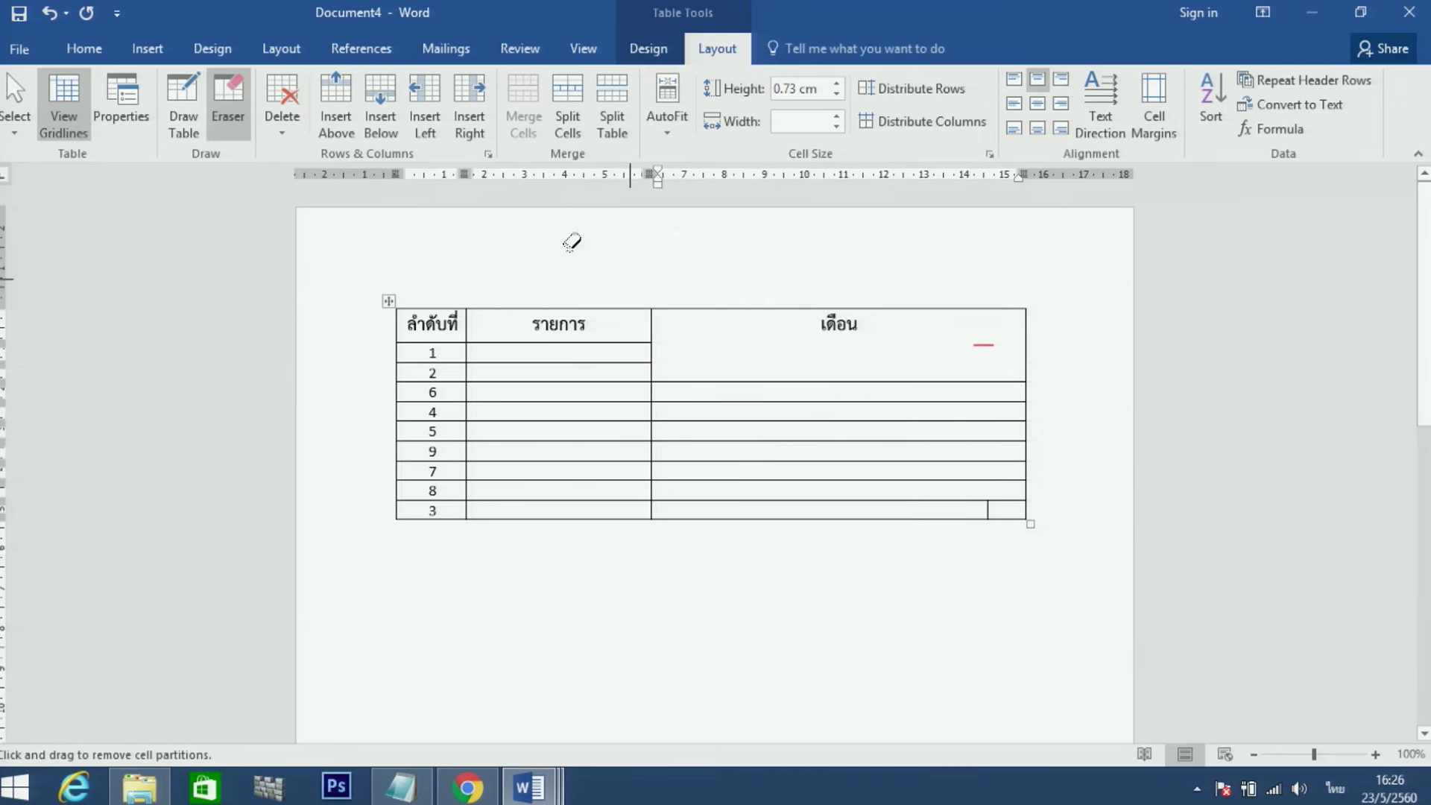
key(ctrl+z)
key(ctrl+z)
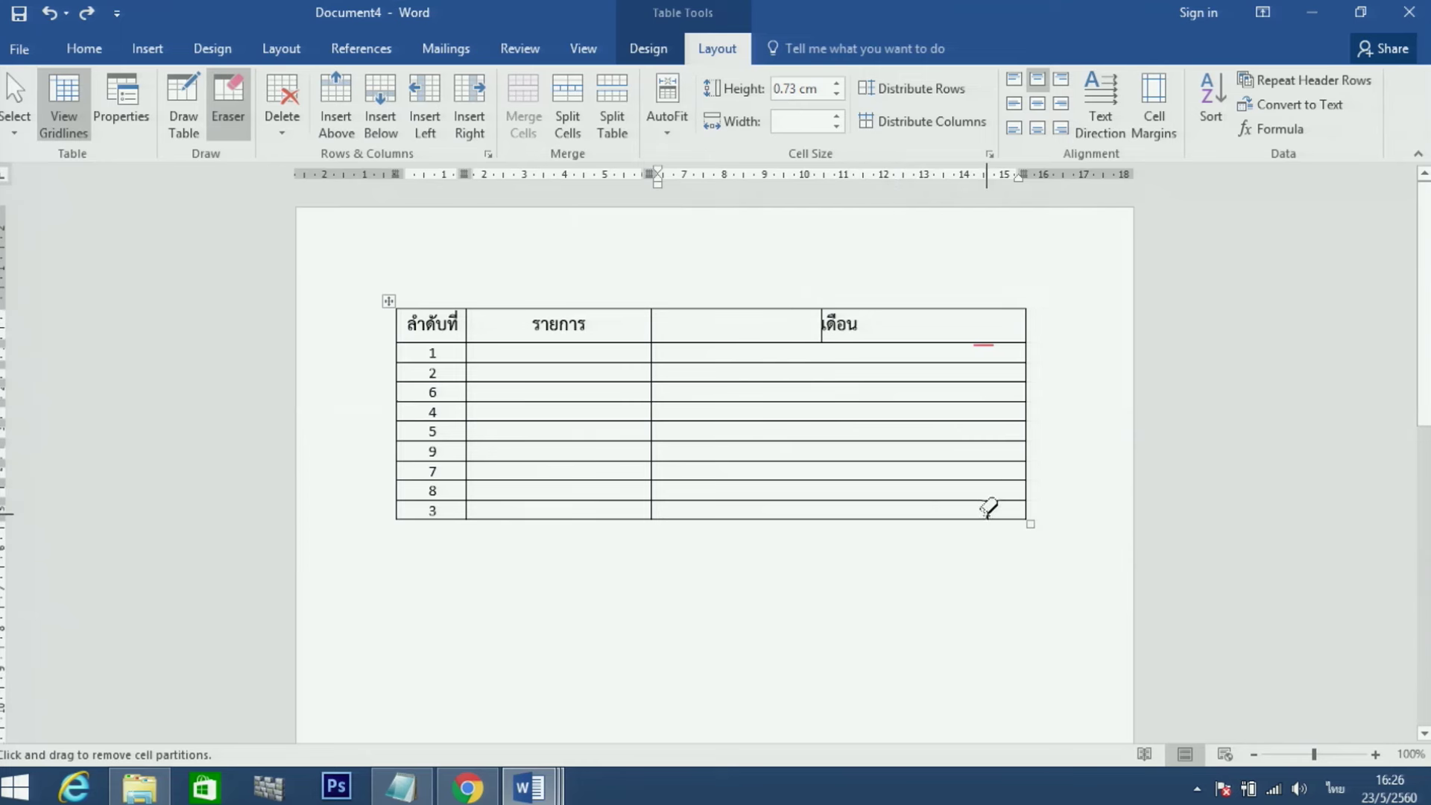
click(989, 510)
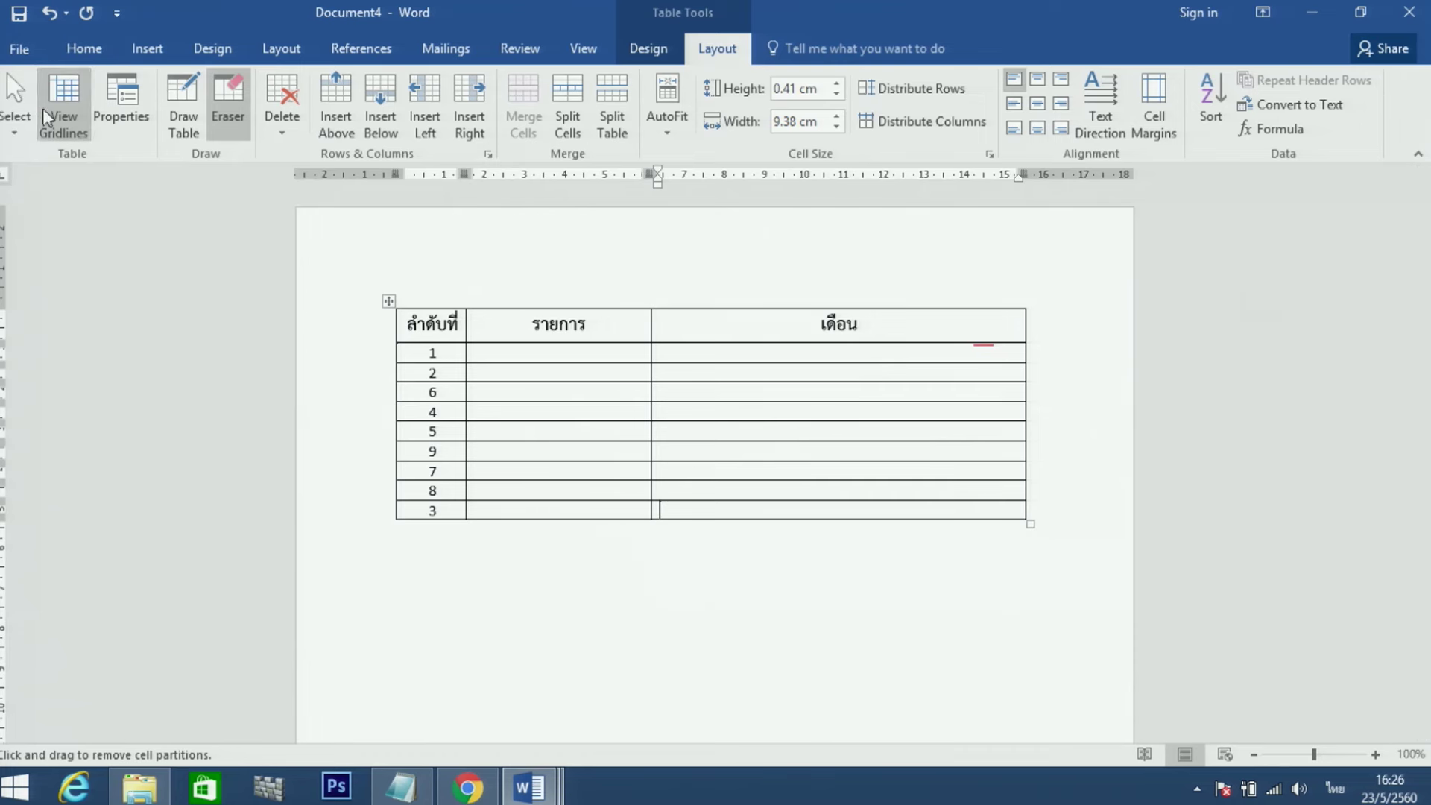
click(15, 116)
Step: Split the เดือน cells below the header into 12 columns and 9 rows
click(880, 322)
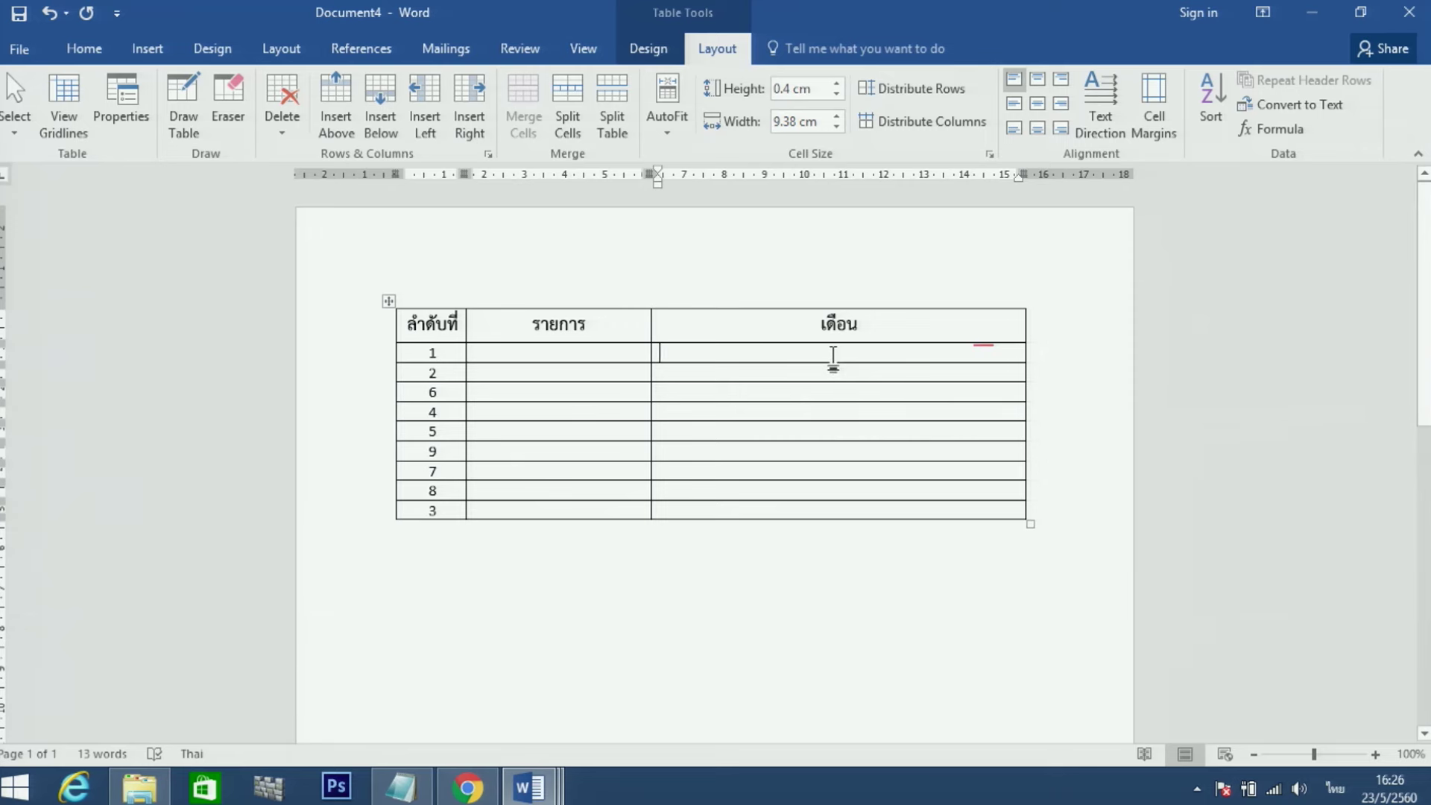
drag(834, 354, 816, 510)
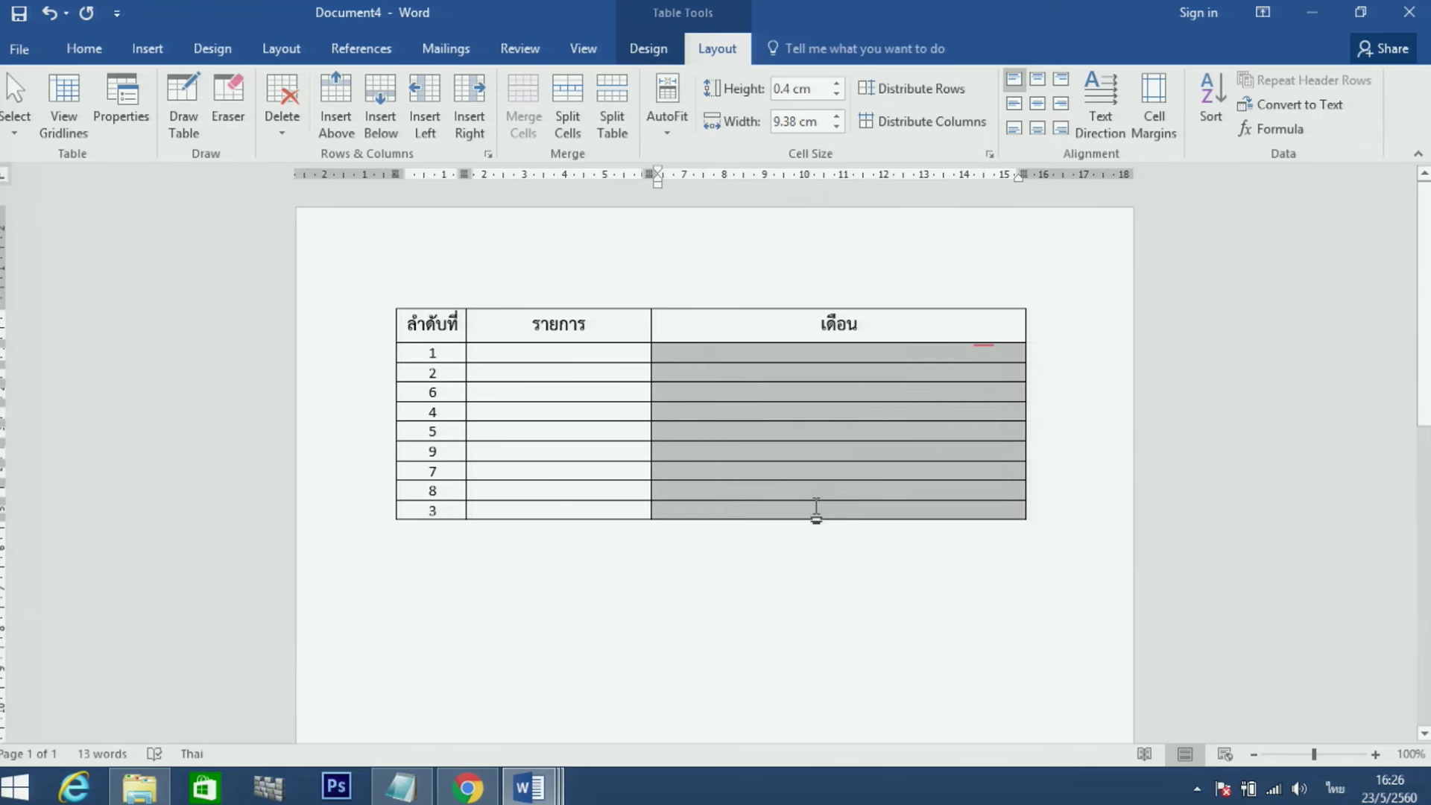
drag(817, 511, 817, 511)
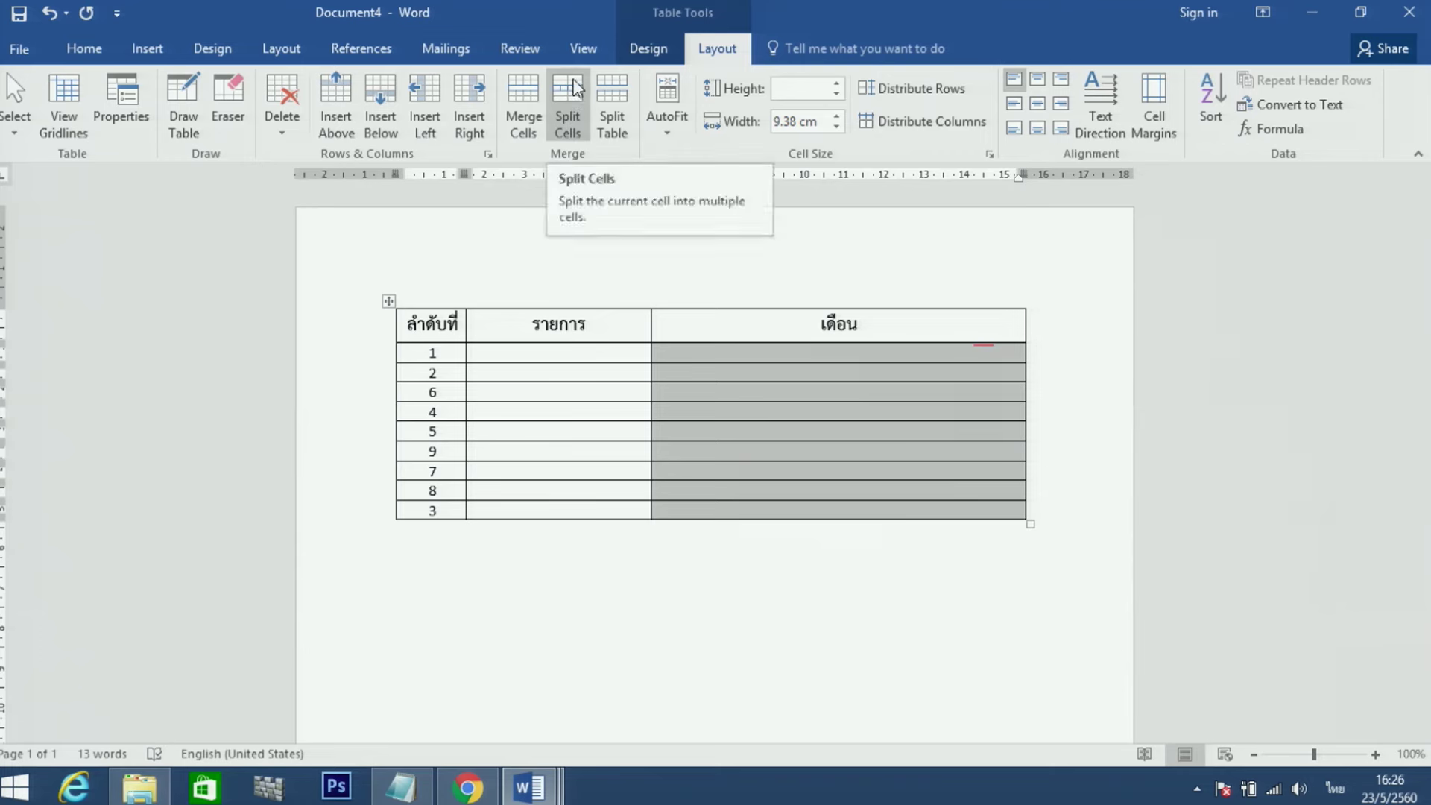
click(574, 88)
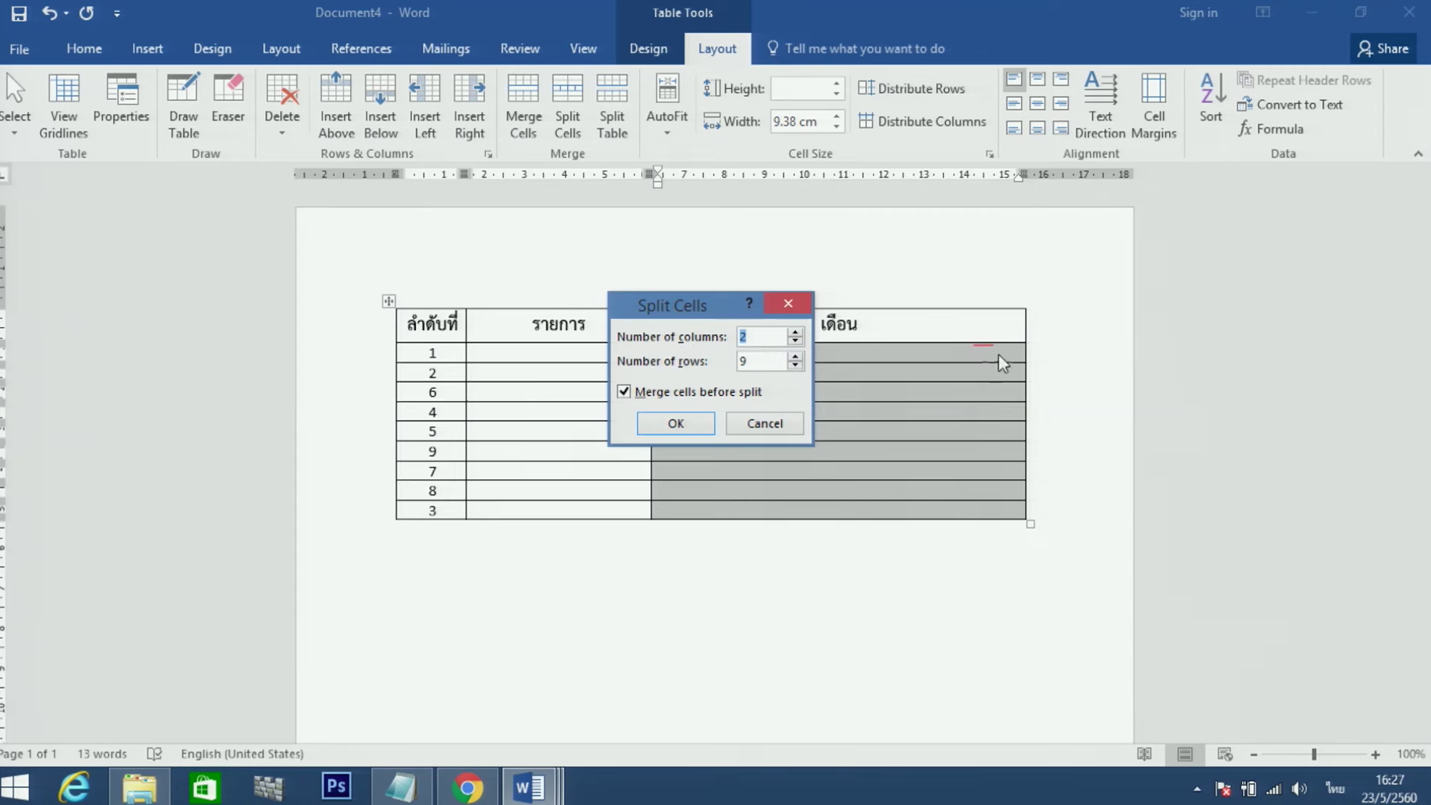
click(755, 343)
key(grave)
text(1)
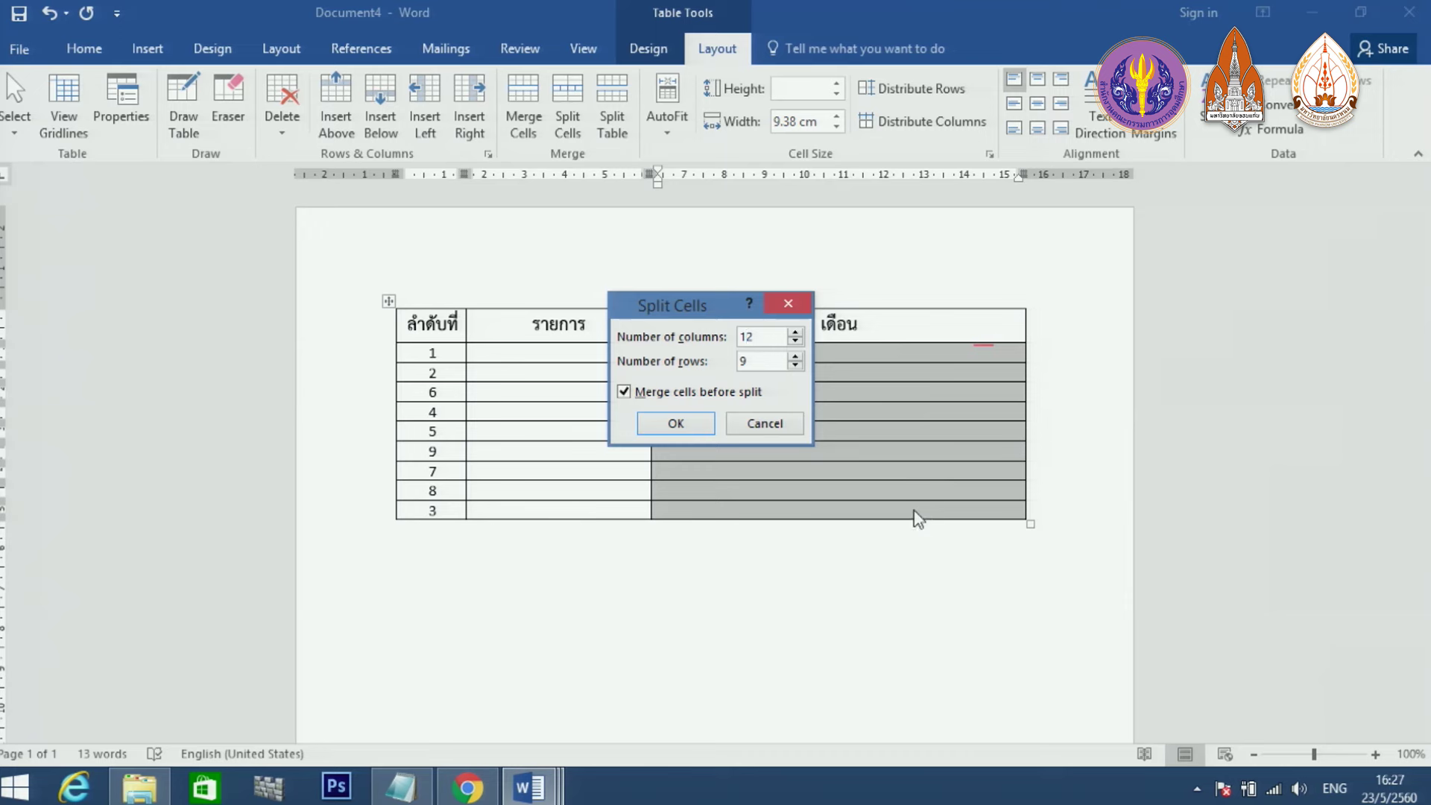
click(691, 426)
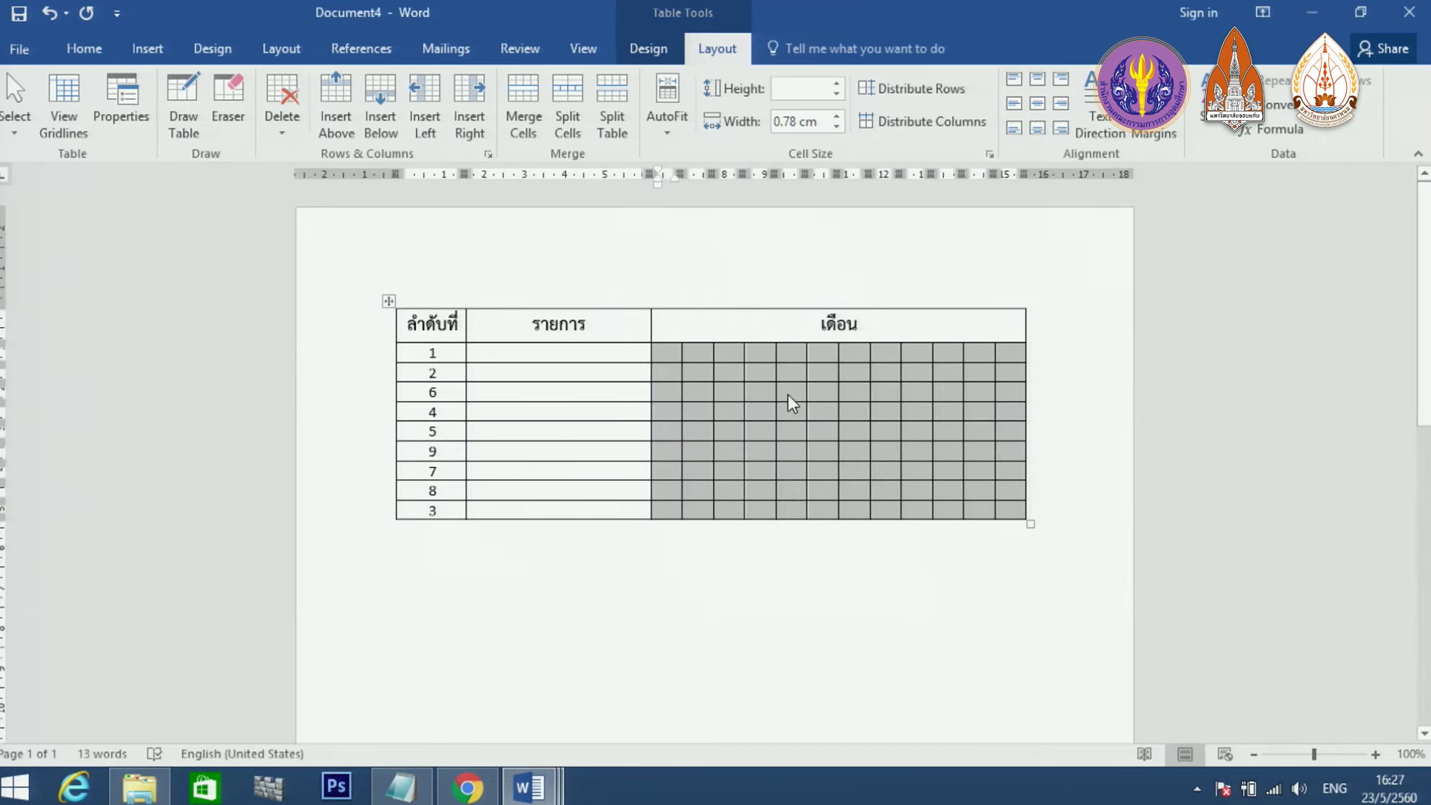
click(793, 394)
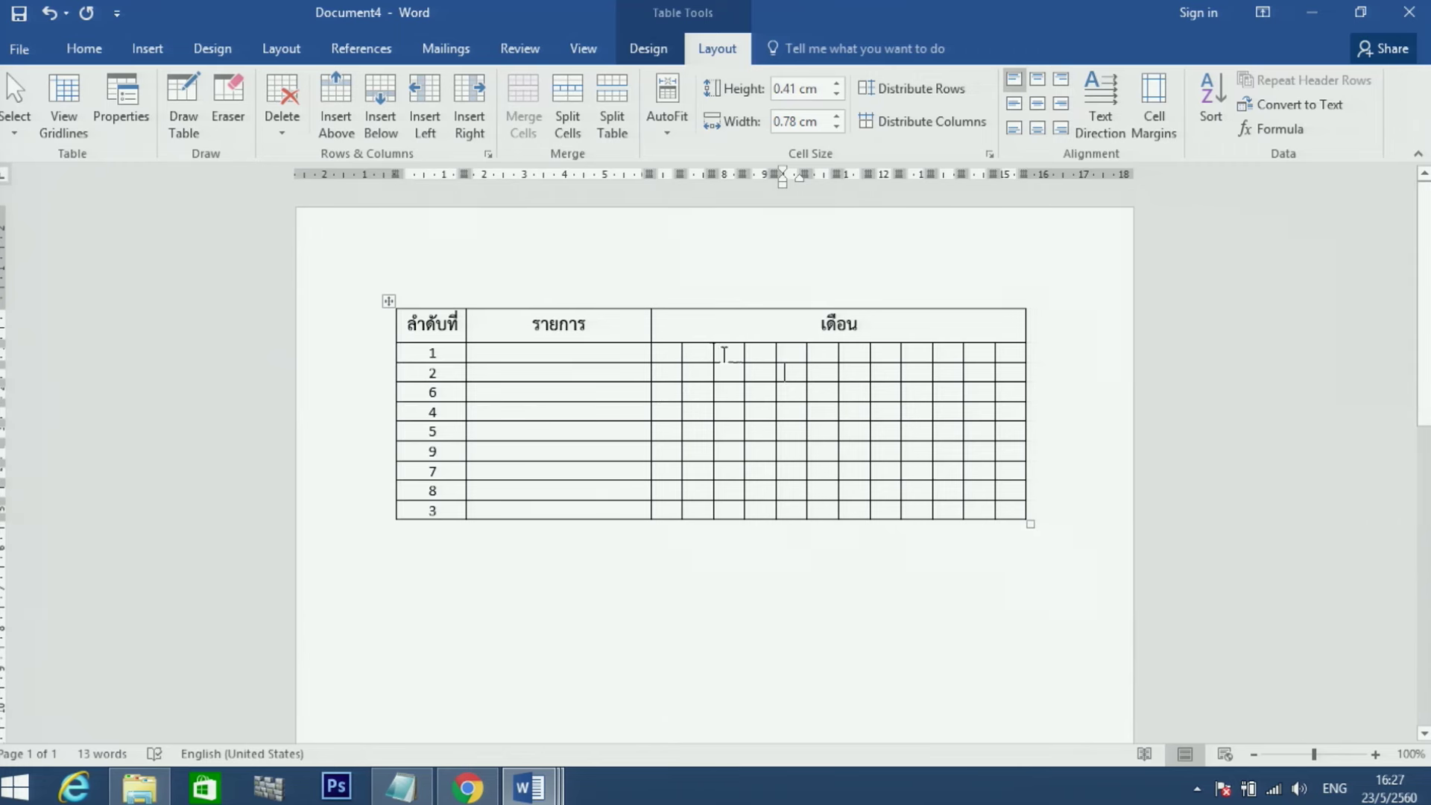
Step: Move across row 1's new month cells, returning to the first one
click(662, 357)
click(698, 354)
click(717, 355)
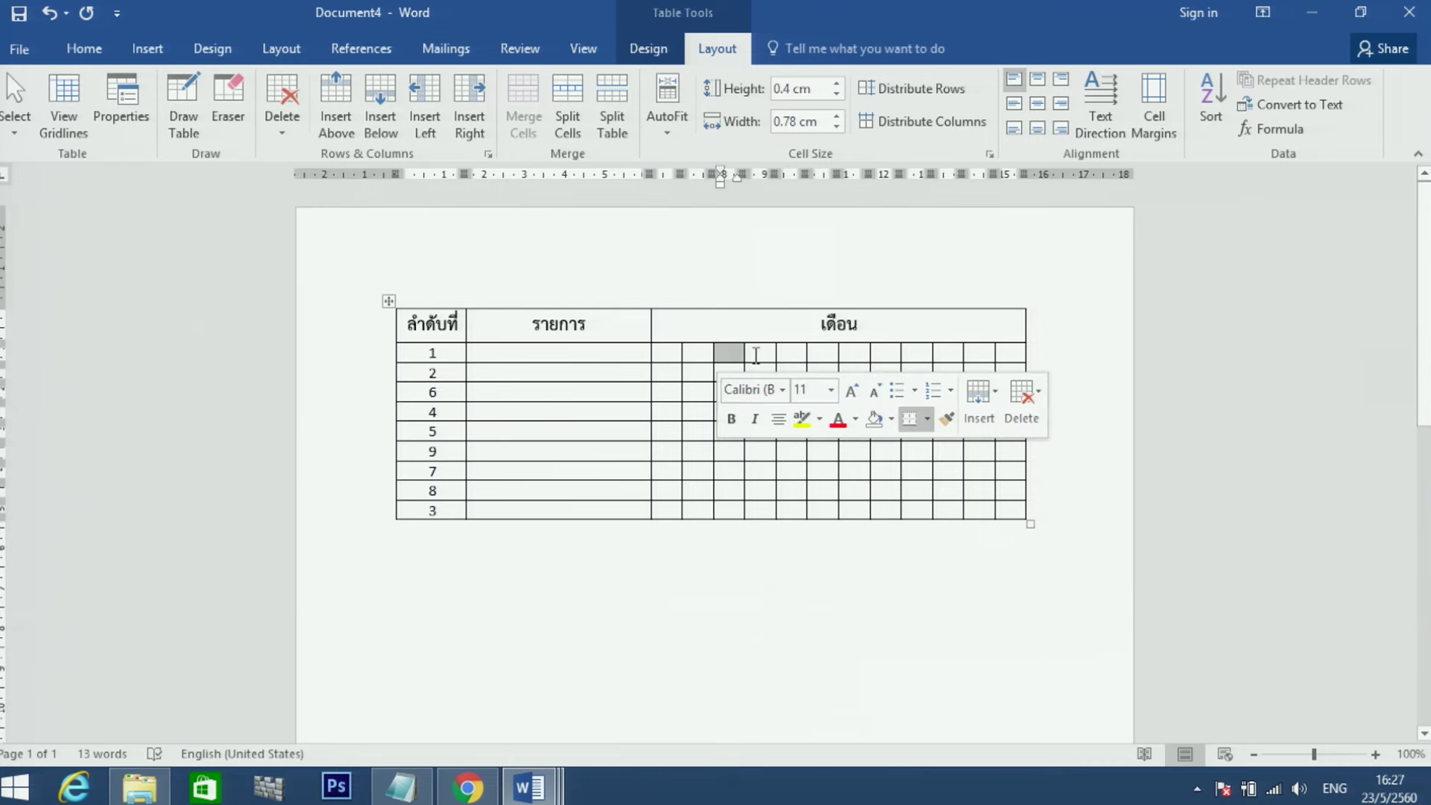
click(753, 353)
click(800, 355)
click(821, 355)
click(854, 355)
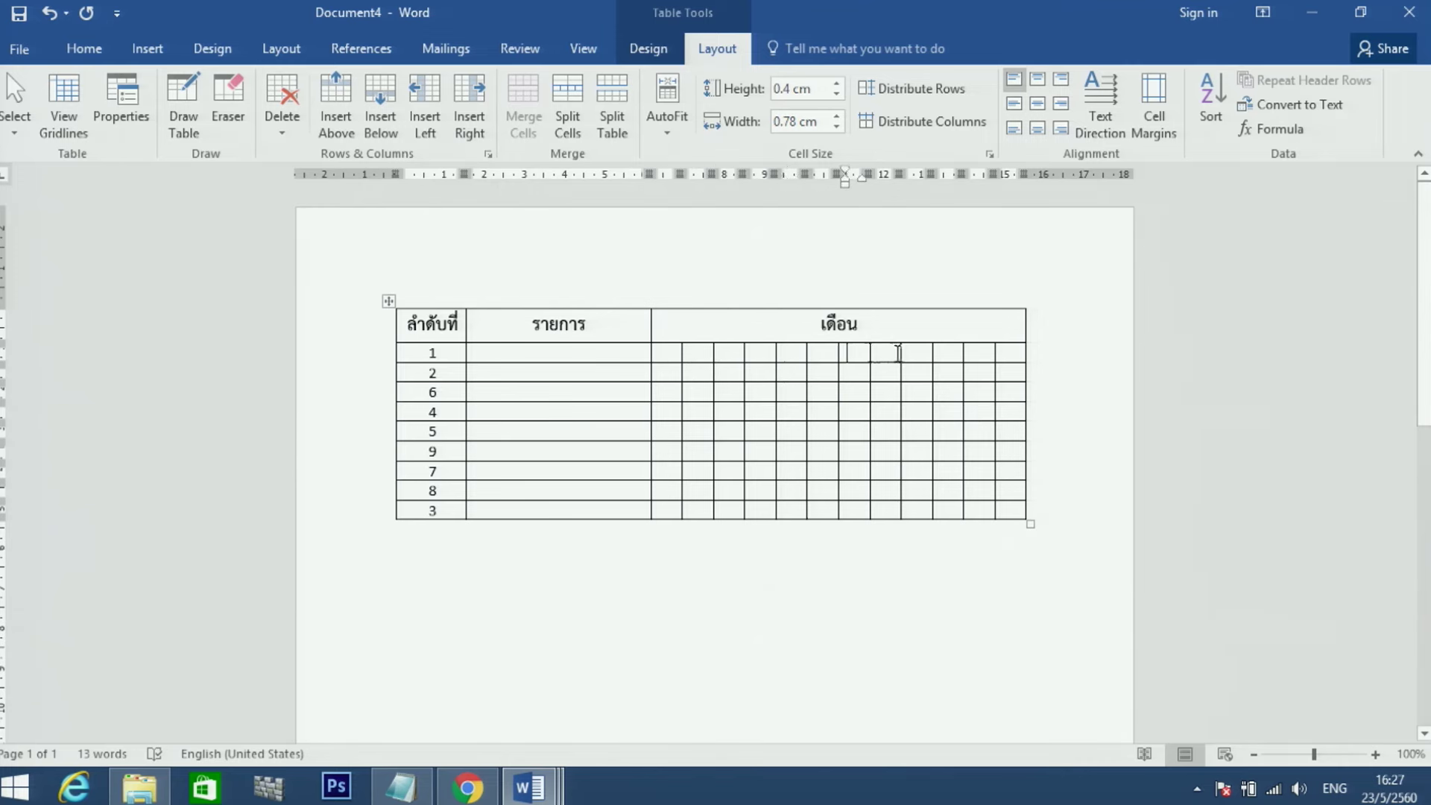
click(962, 356)
click(1010, 352)
click(674, 356)
Step: Enter มกราคม, กุมภาพันธ์ and มีนาคม in the first three month cells, fixing typos
key(grave)
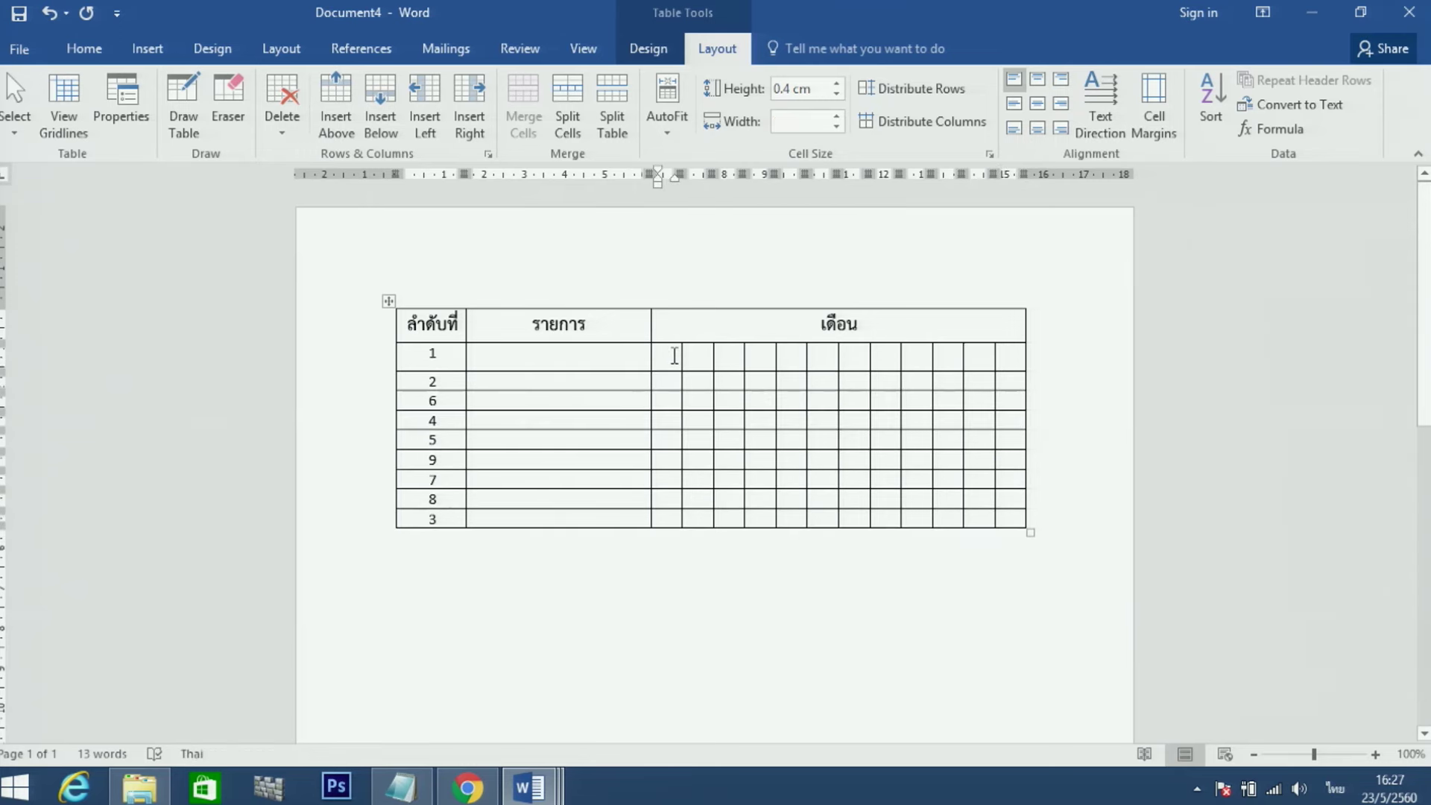
text(เดือน)
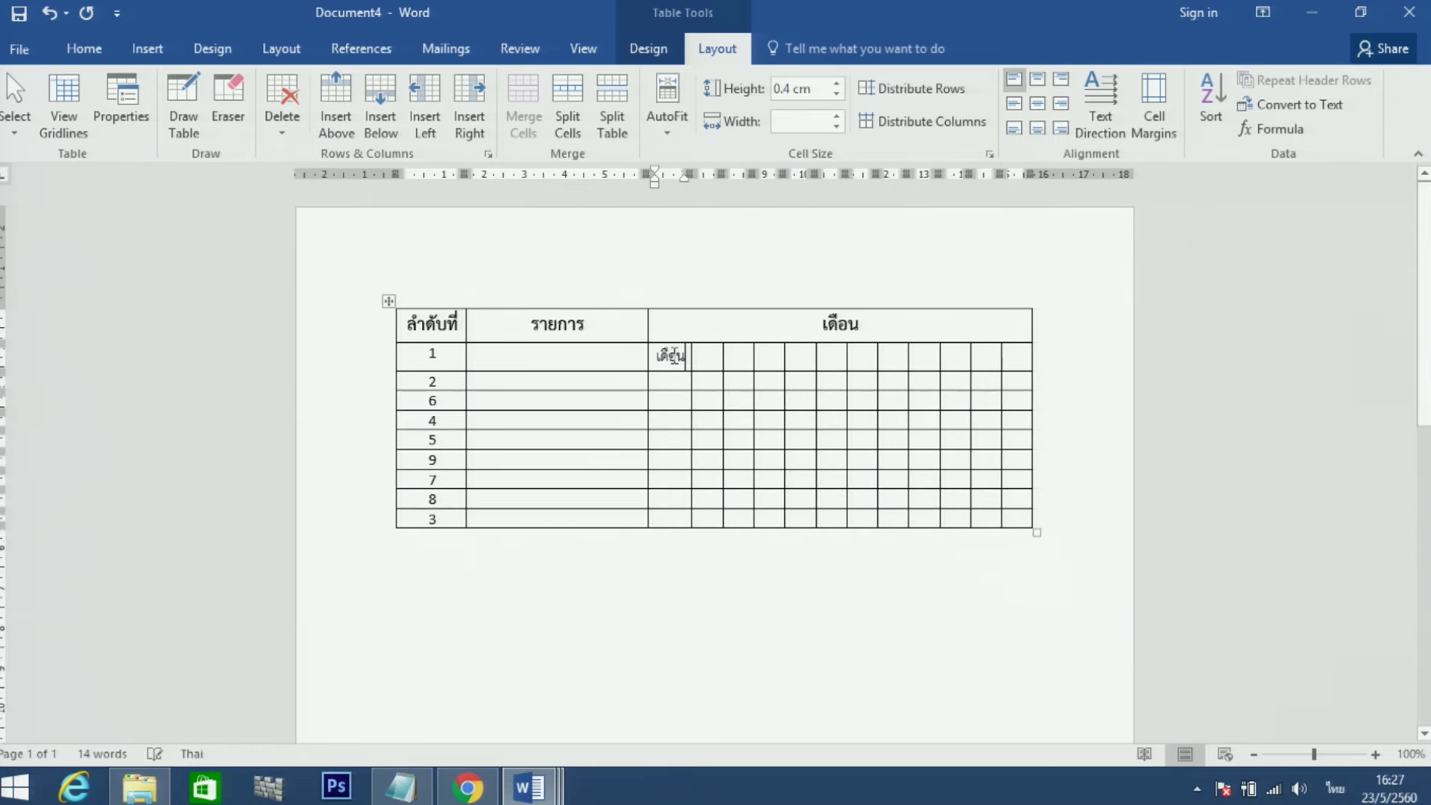
key(BackSpace)
key(BackSpace)
key(BackSpace)
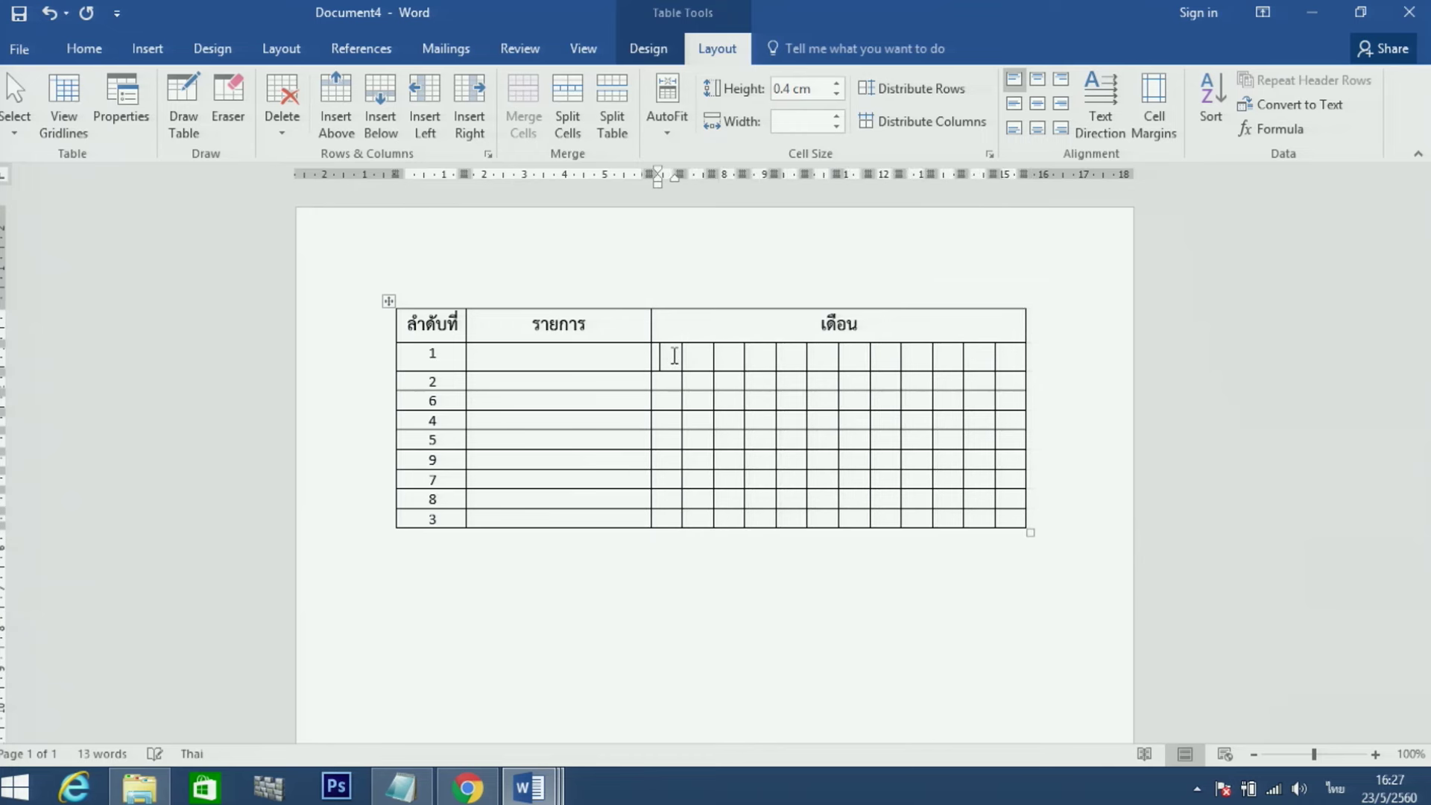
text(มกราค)
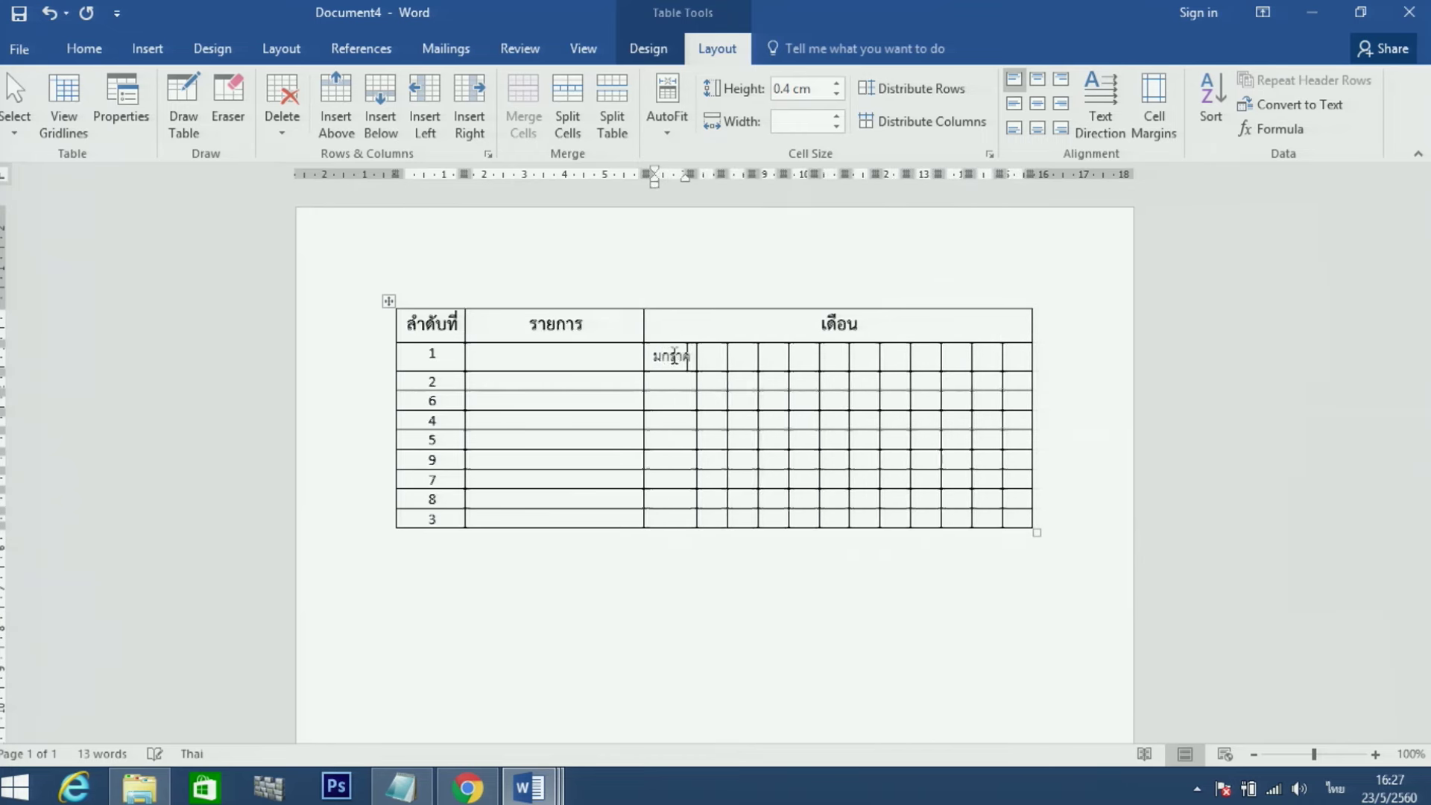
text(ม)
key(Tab)
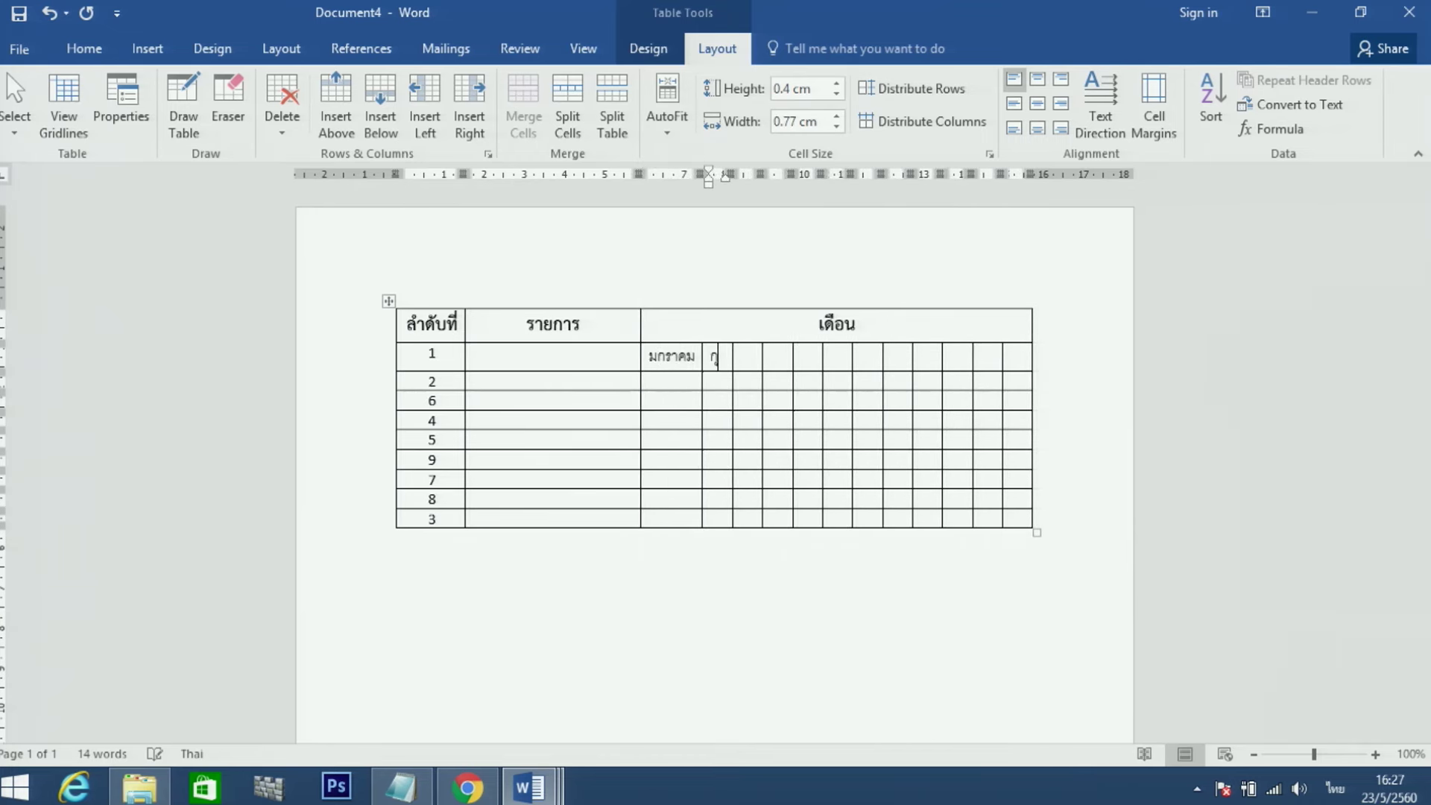
text(กุมภาพัน)
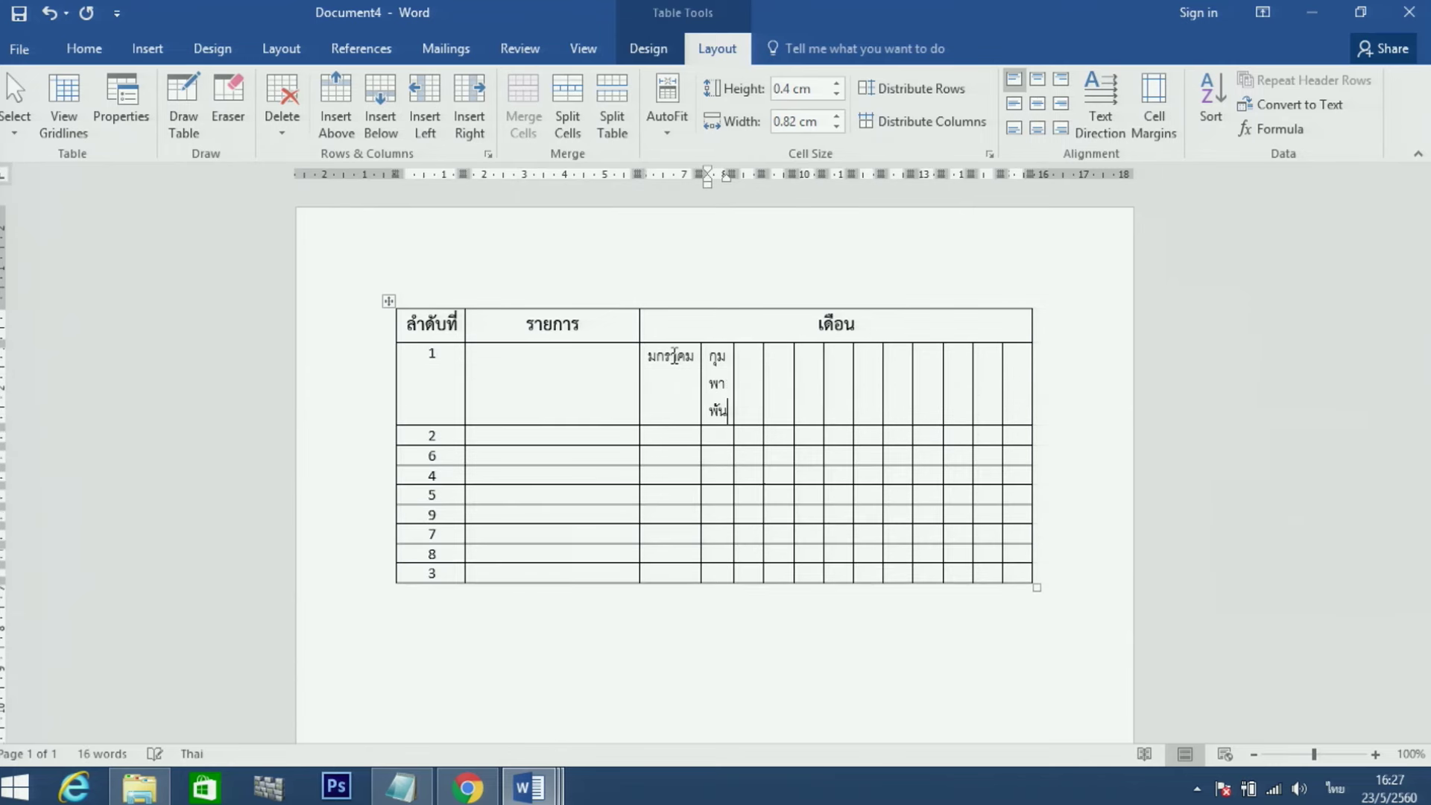
text(ธ์)
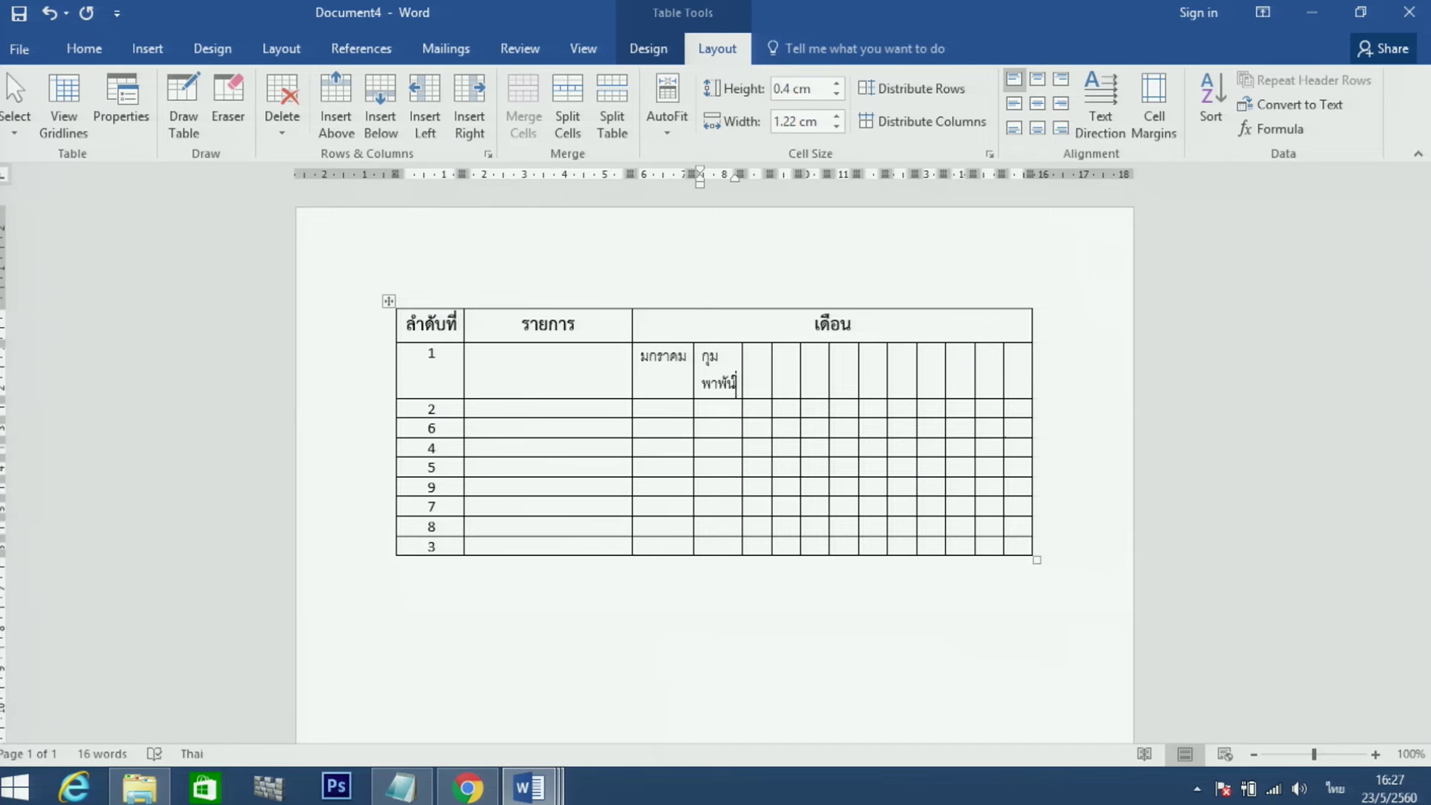
key(BackSpace)
key(BackSpace)
key(BackSpace)
key(BackSpace)
key(BackSpace)
key(BackSpace)
key(BackSpace)
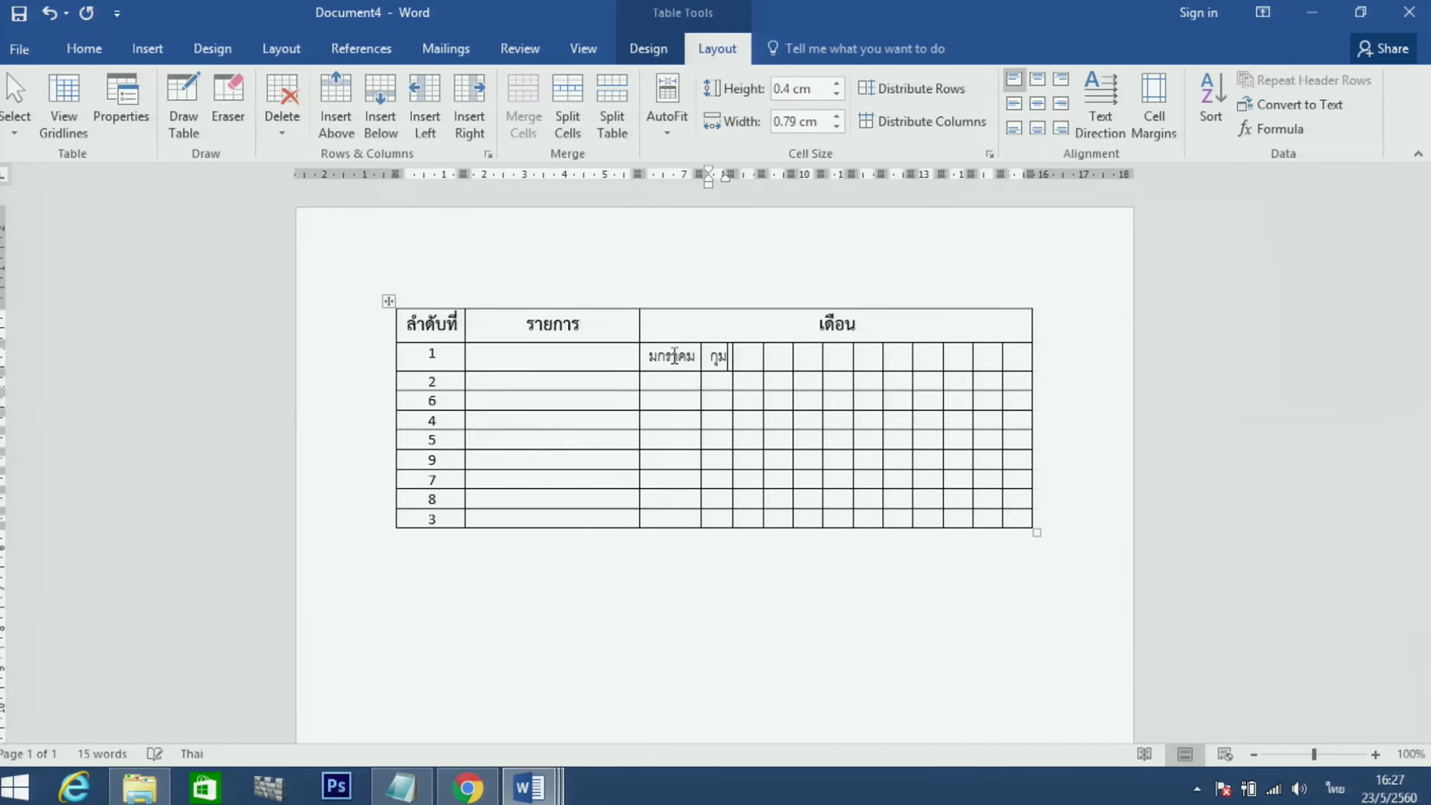
text(ภาพัน)
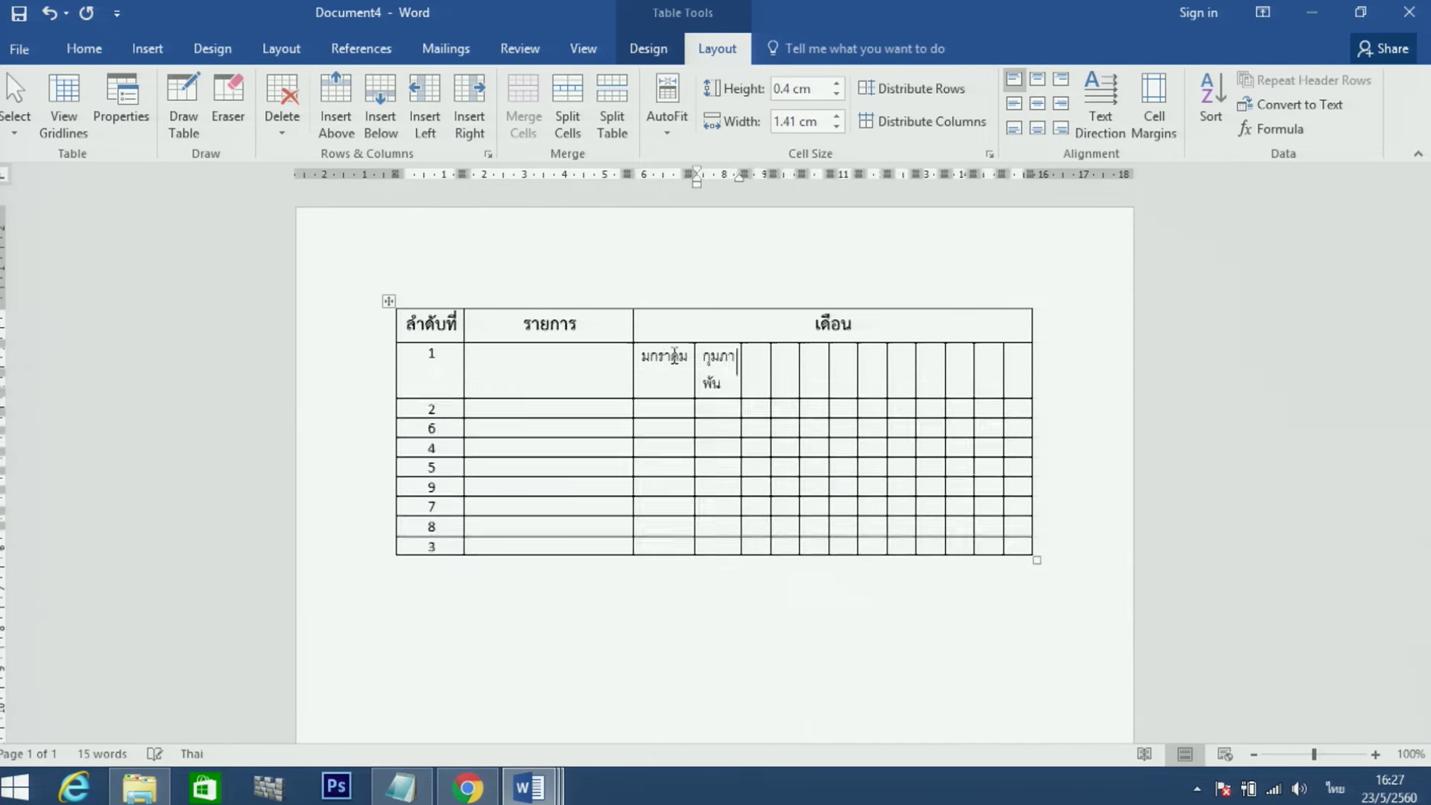
text(ธ์)
key(Tab)
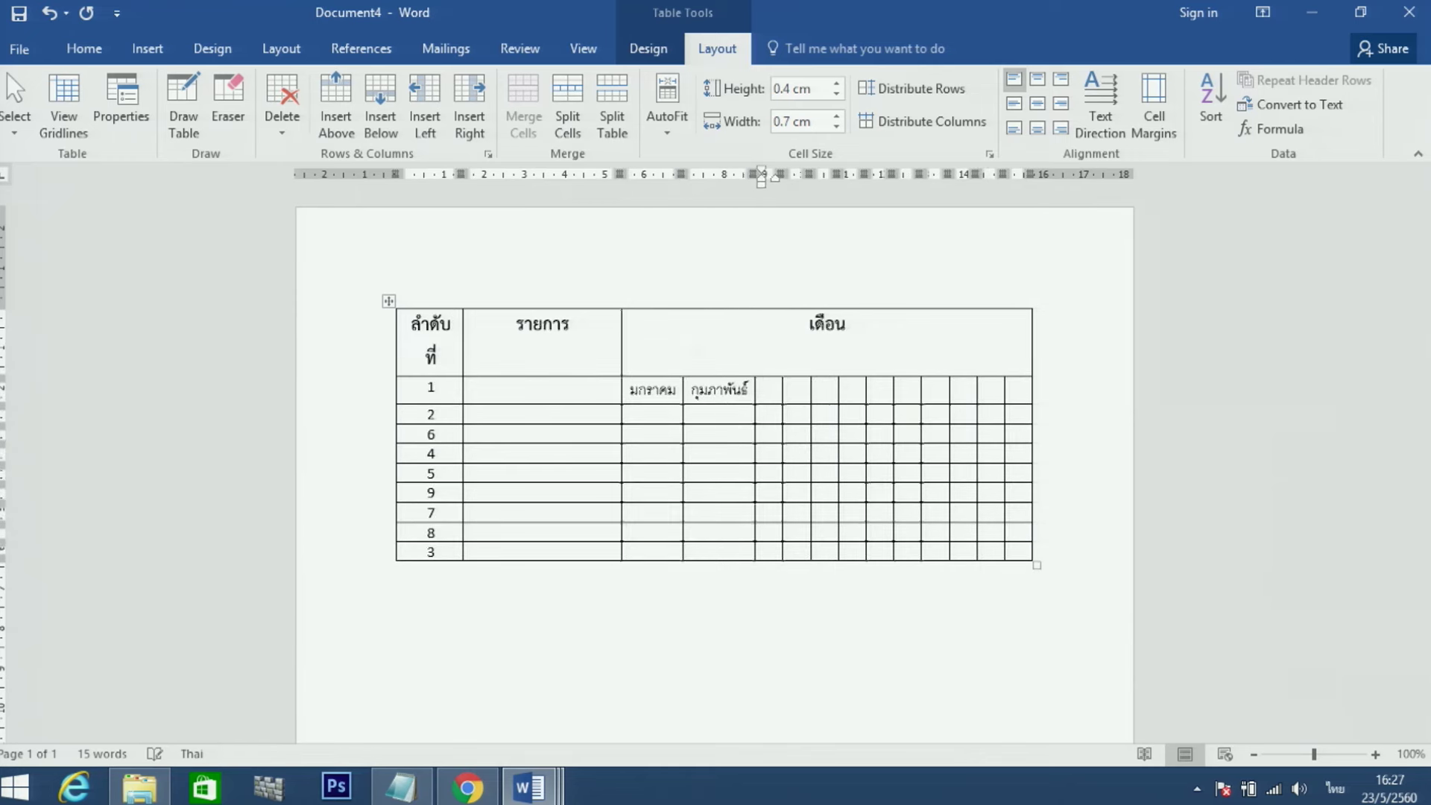
text(มีนาคม)
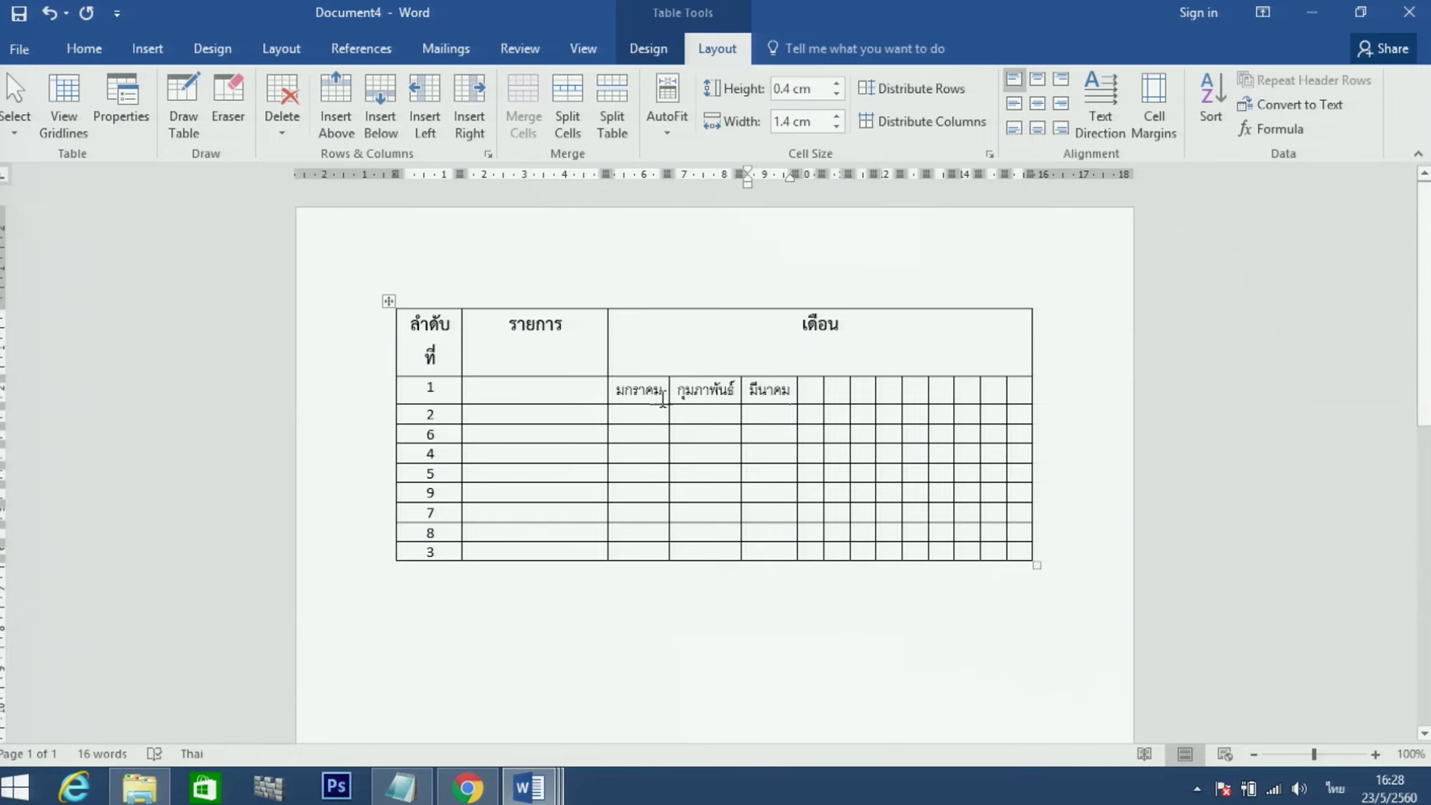
click(635, 394)
Step: Delete the row numbers from the first column
click(421, 388)
drag(421, 388, 431, 553)
key(Delete)
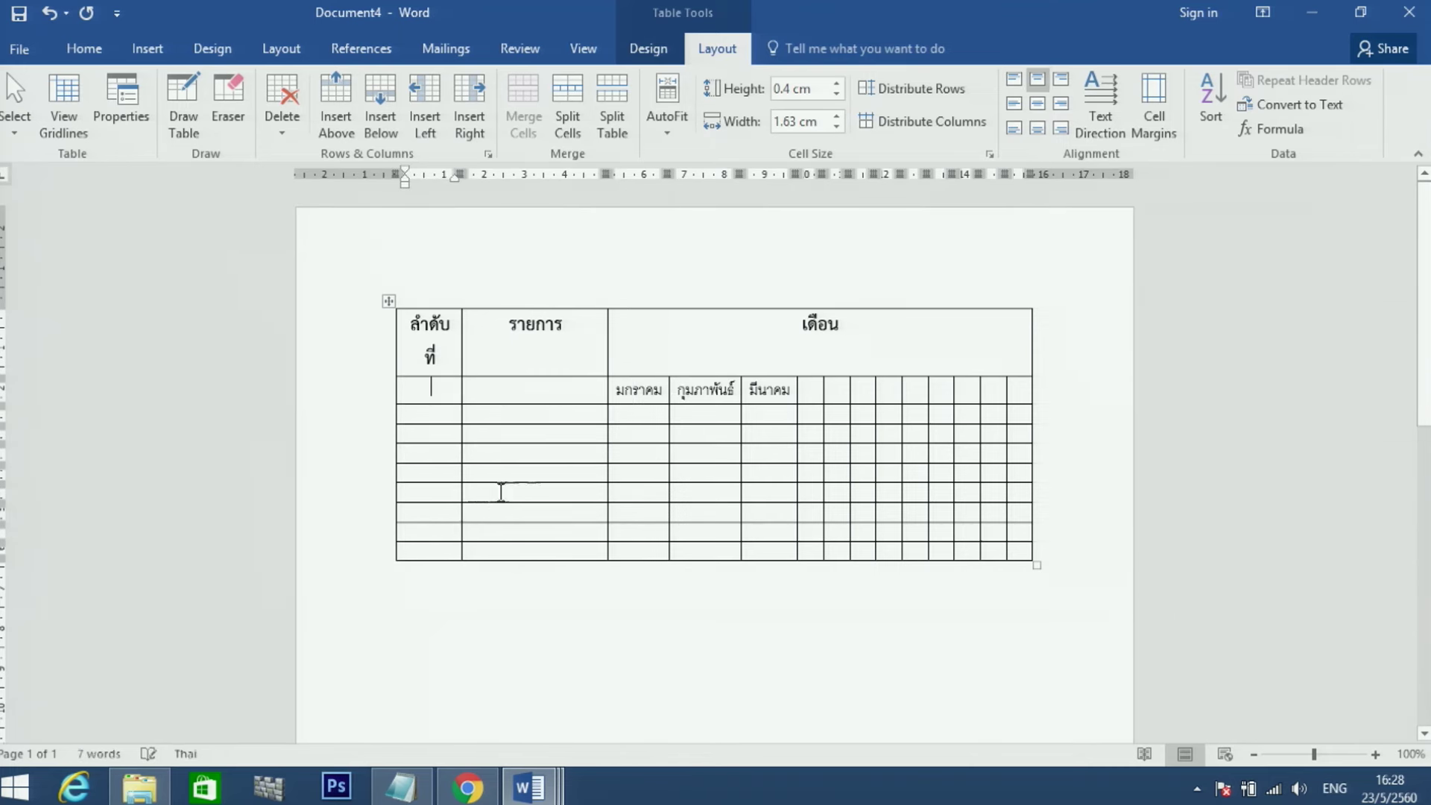
Step: Adjust the มกราคม column width and select all month cells under เดือน
click(652, 388)
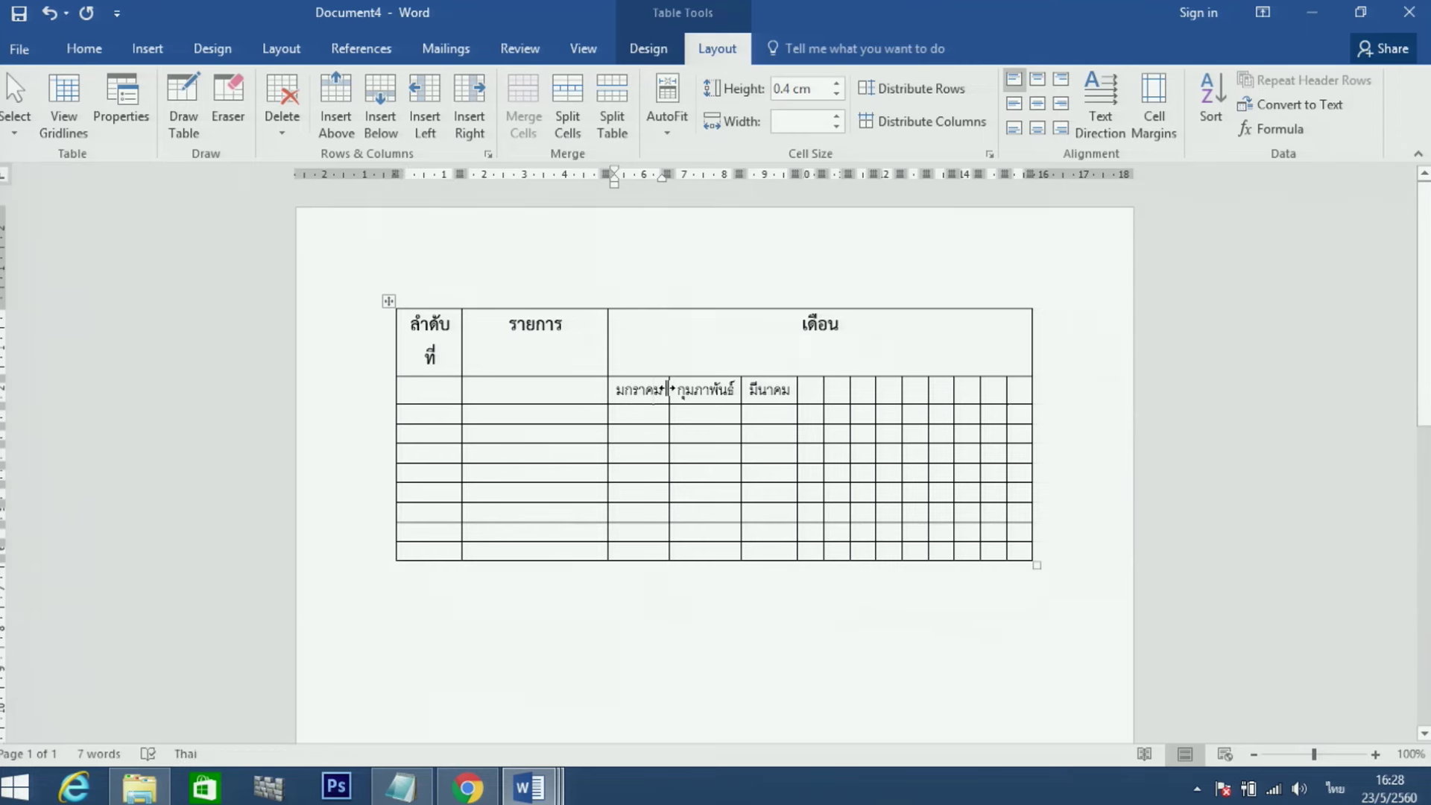
drag(668, 389, 657, 387)
drag(622, 388, 1018, 389)
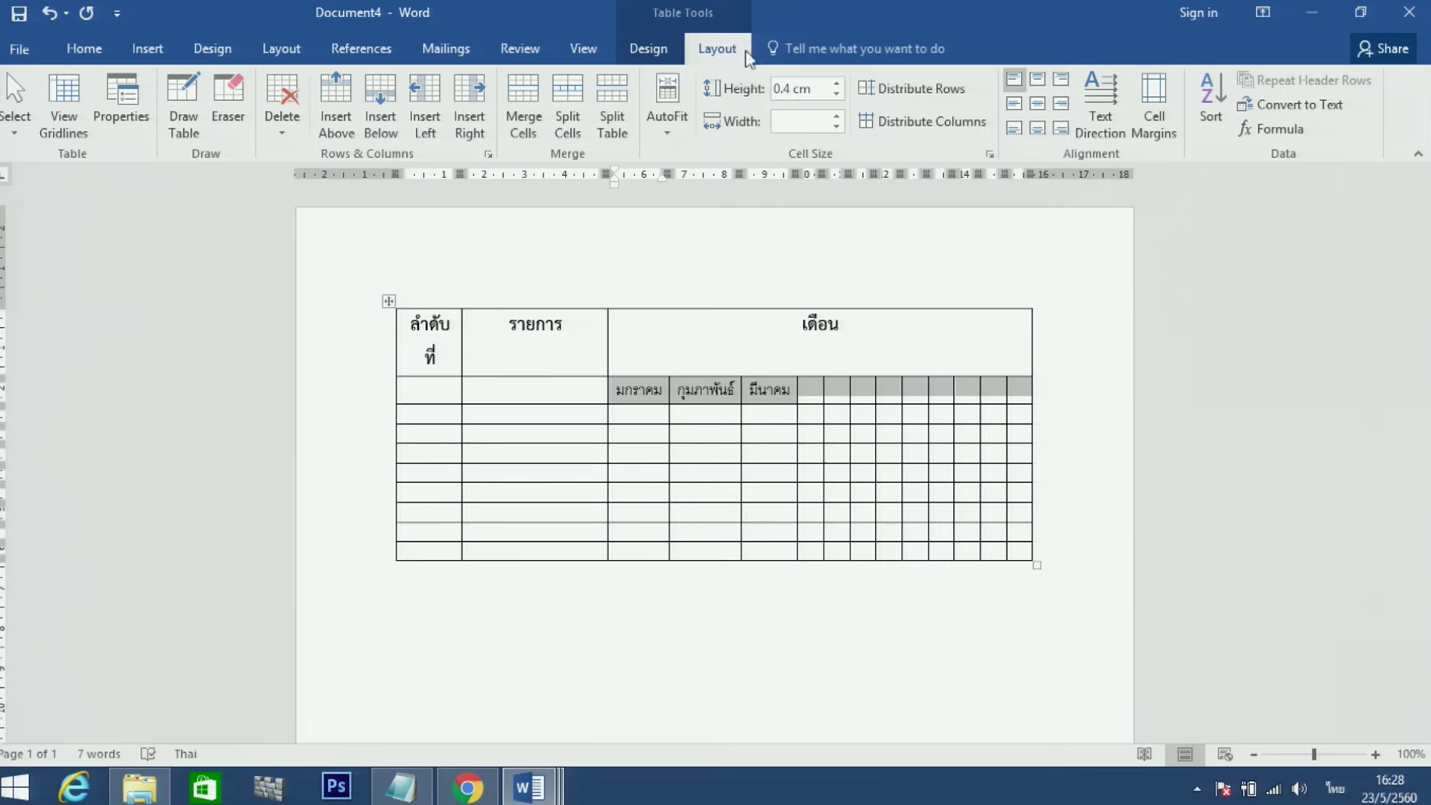
Step: Make the month names under เดือน run vertically using Text Direction
click(1101, 125)
text(2)
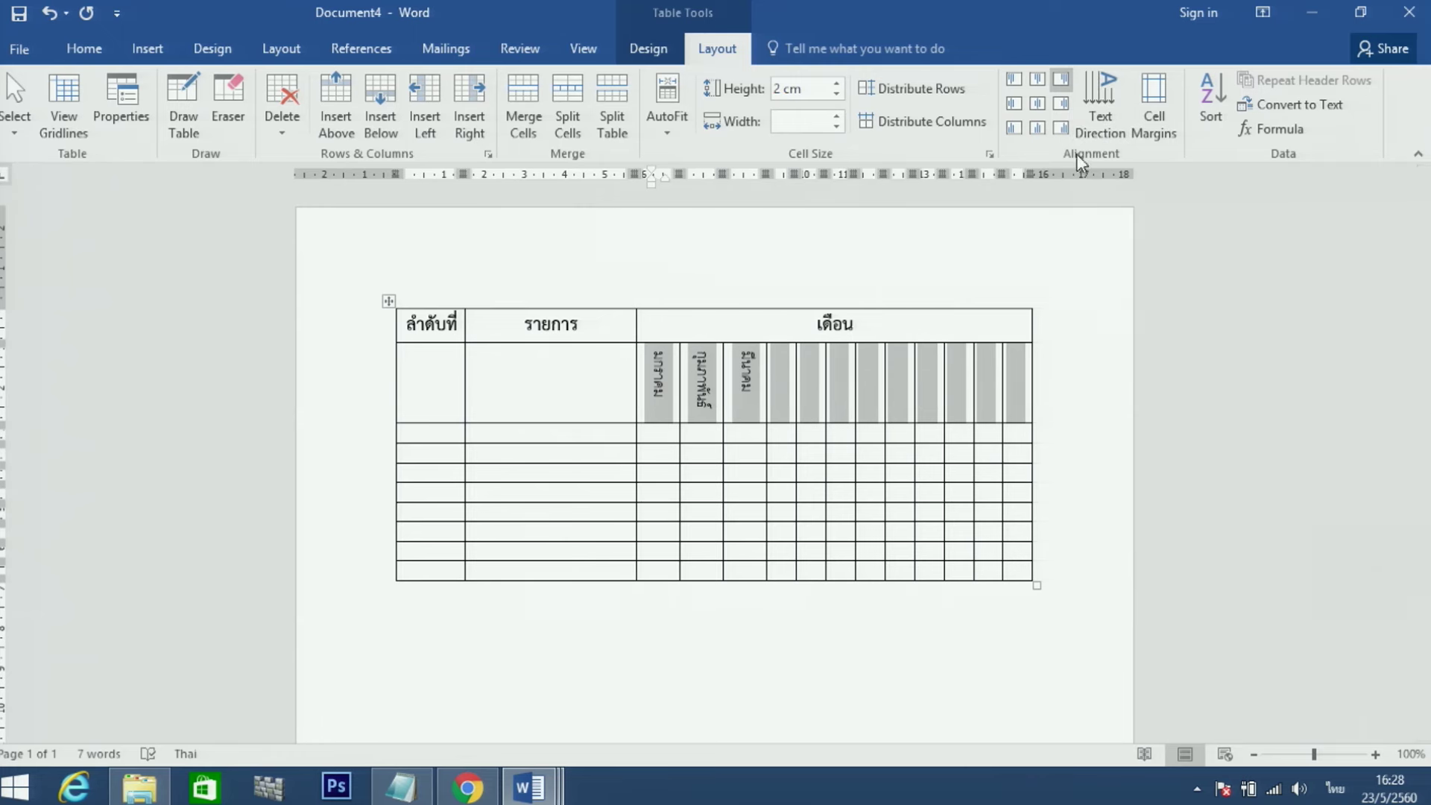
click(1106, 108)
click(1107, 107)
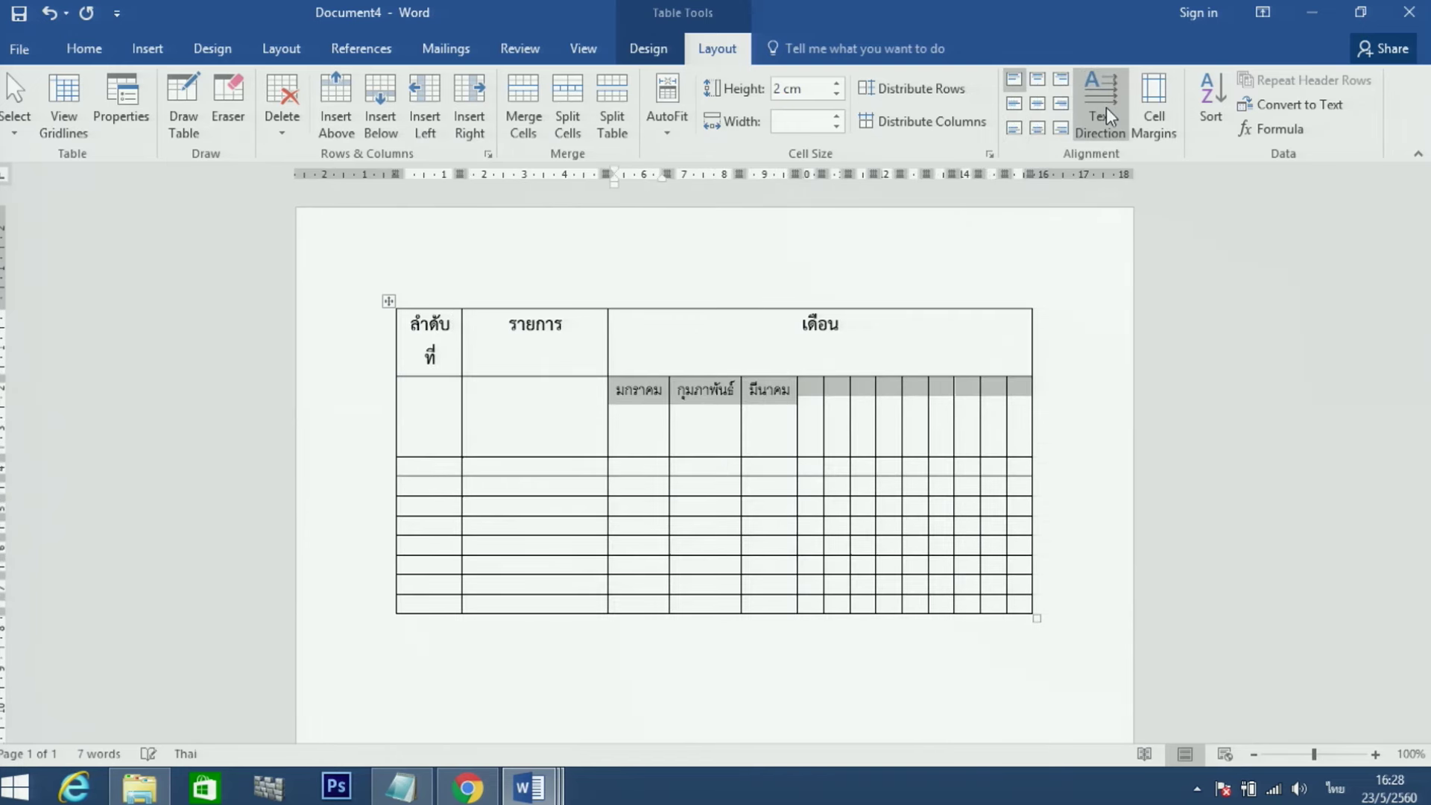
click(1107, 107)
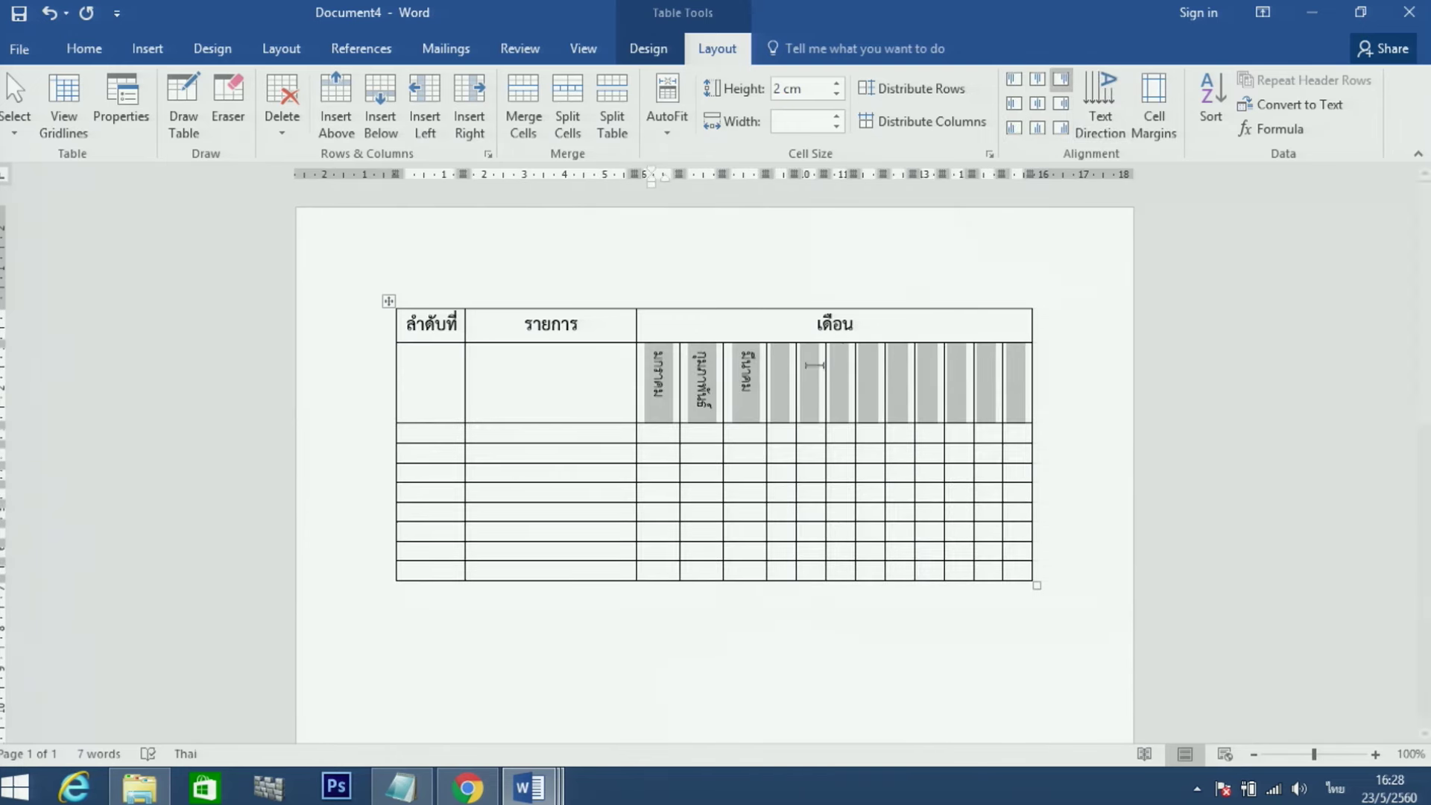
click(778, 383)
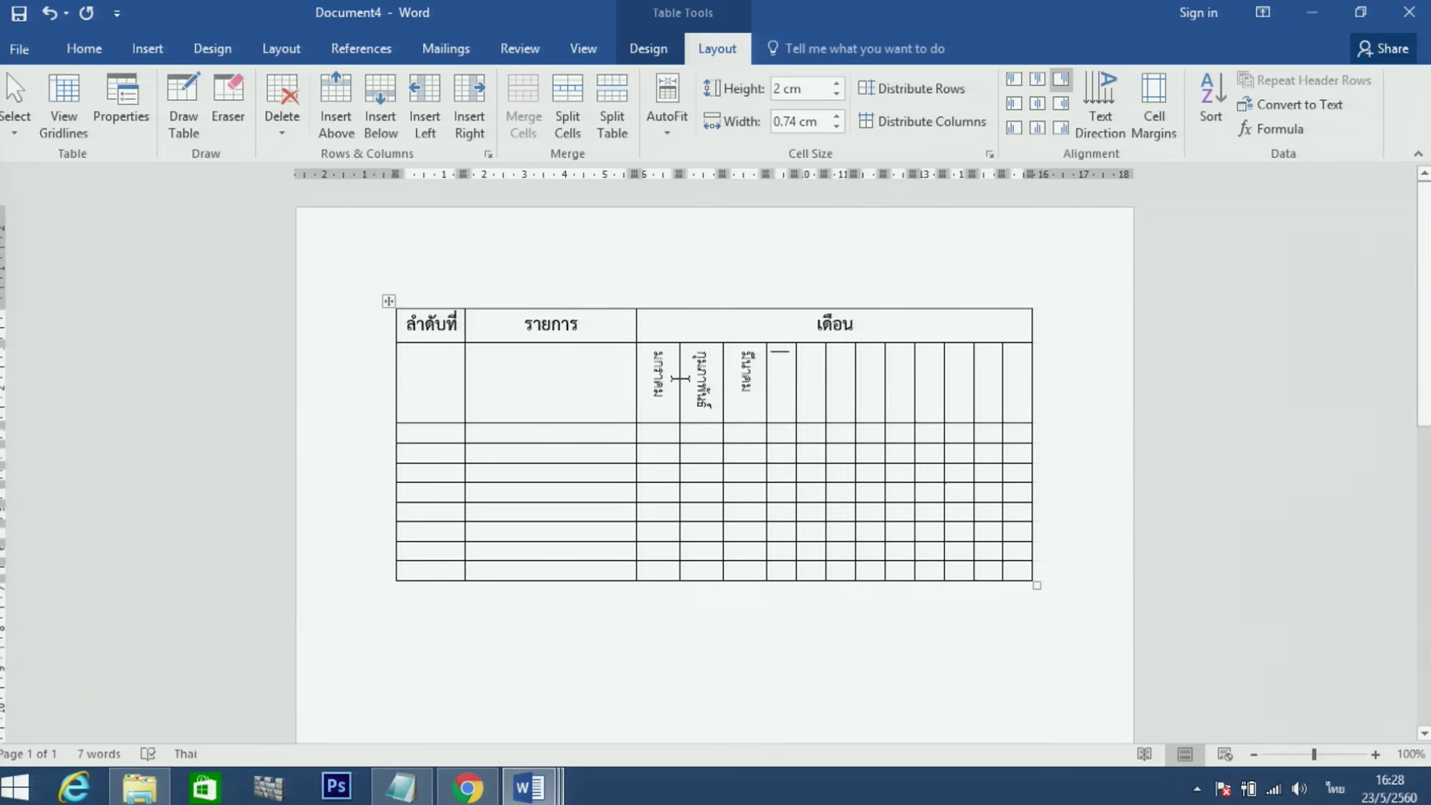
Step: Merge the รายการ and ลำดับที่ headers each with the cell beneath
drag(584, 323, 575, 373)
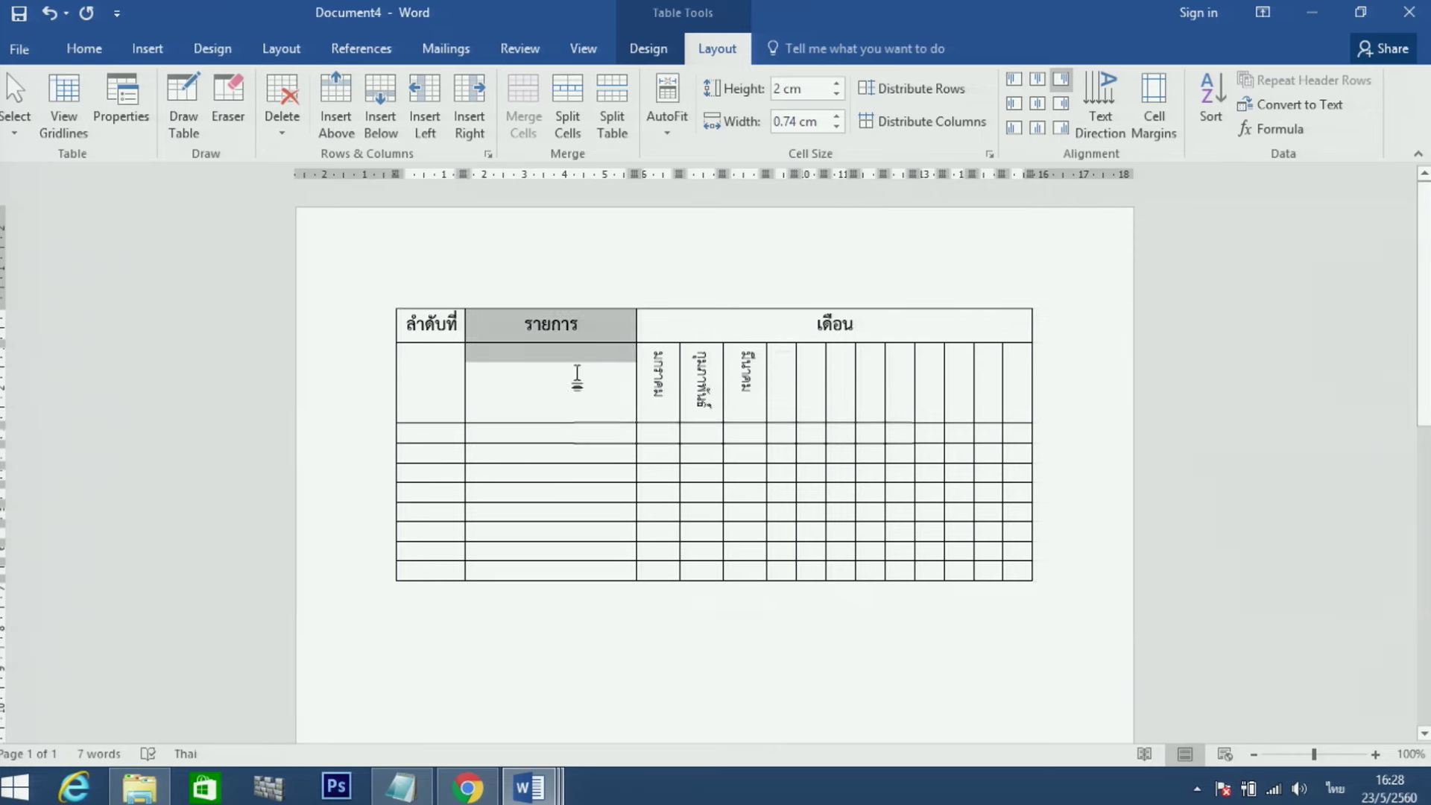
right_click(556, 357)
click(623, 527)
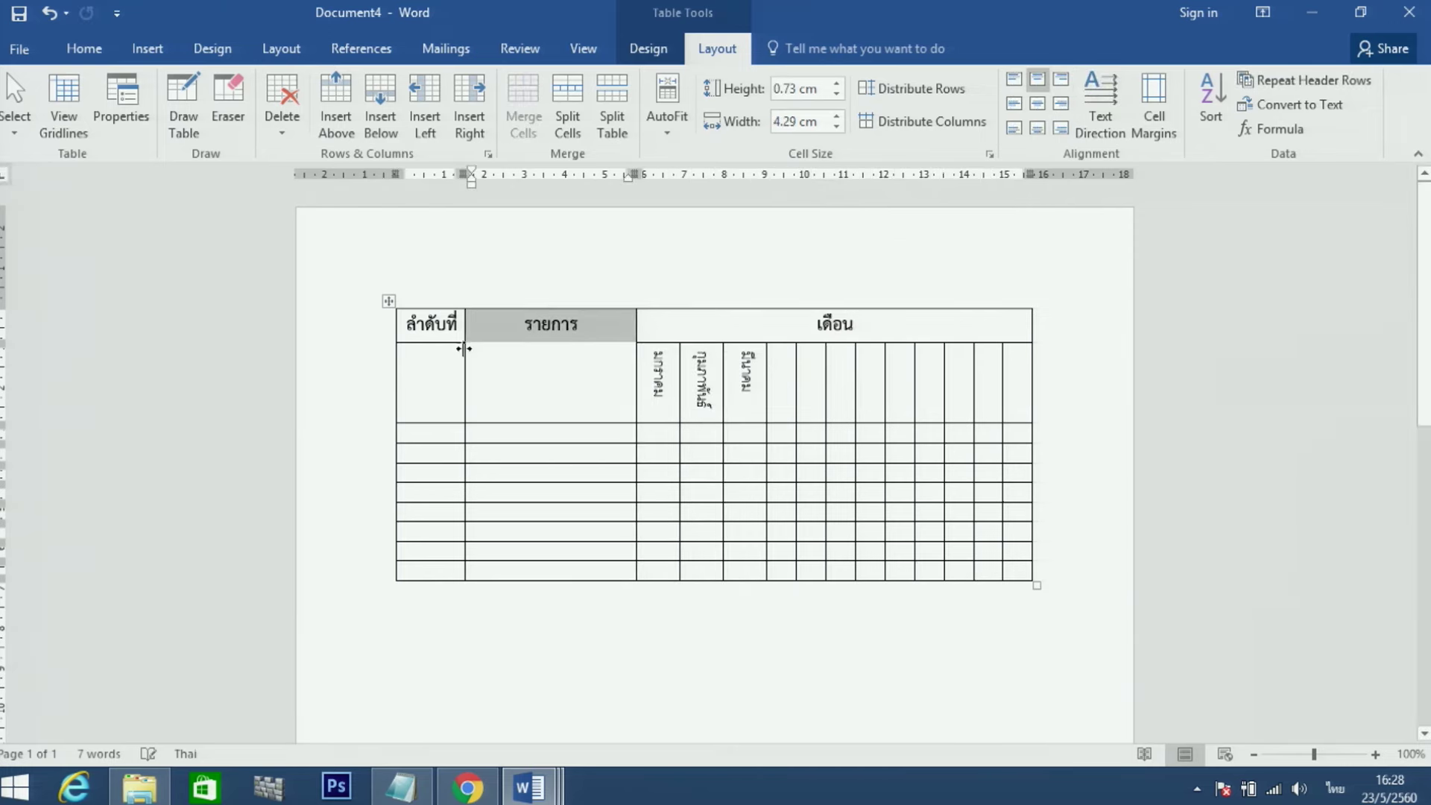
drag(451, 323, 440, 358)
right_click(447, 361)
click(514, 536)
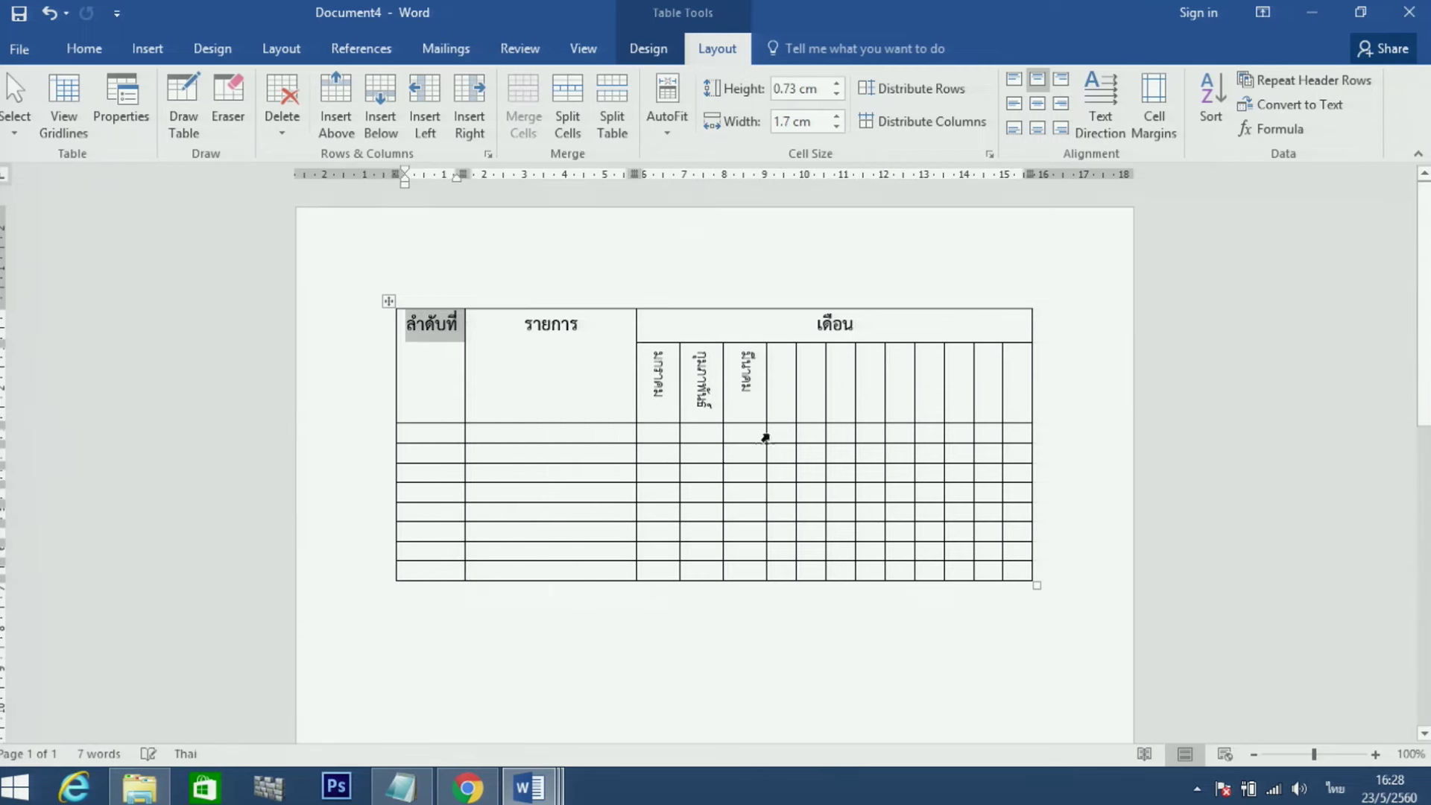
Step: Widen the fourth month column to about 0.98 cm, undoing an accidental row resize
drag(786, 426, 780, 406)
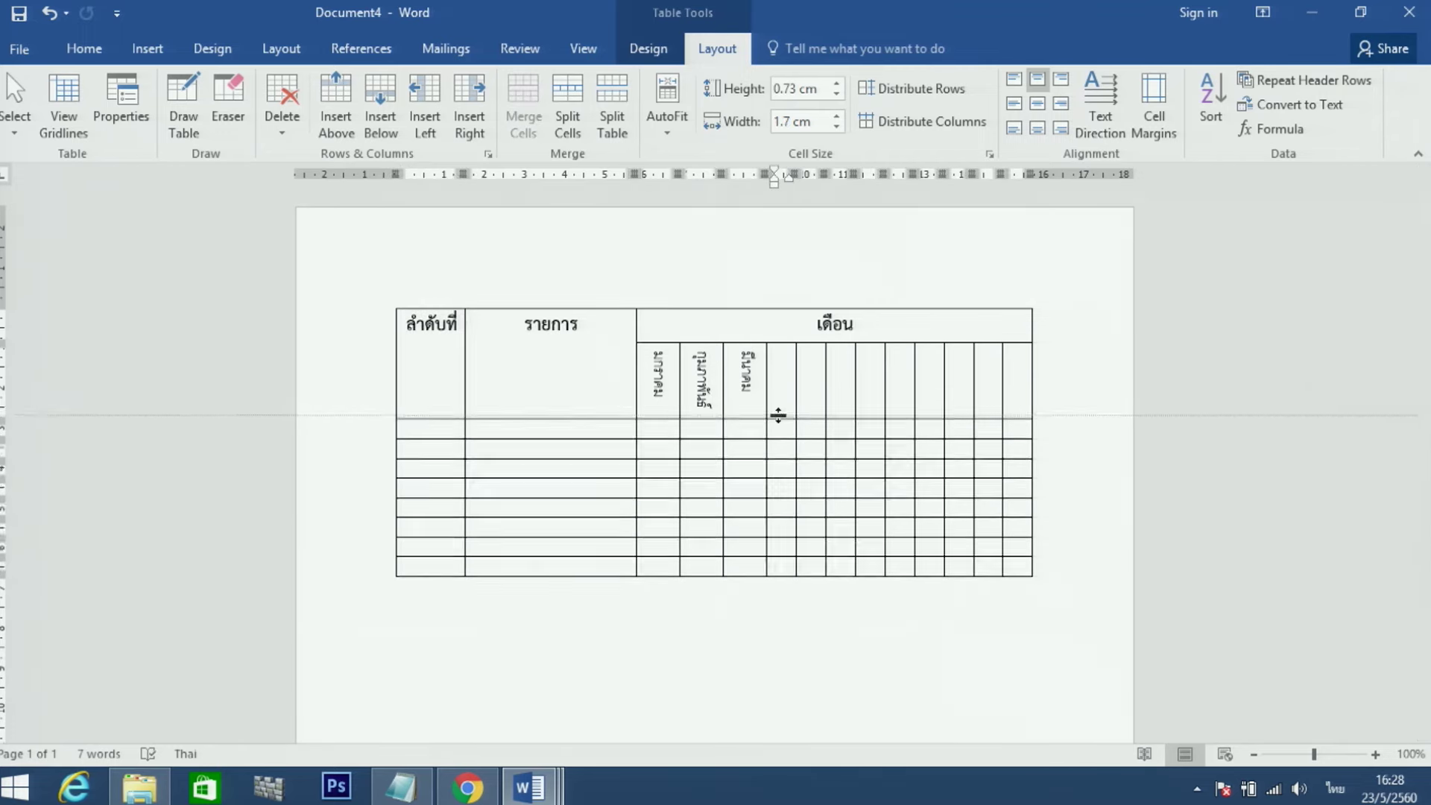
key(ctrl+z)
click(789, 378)
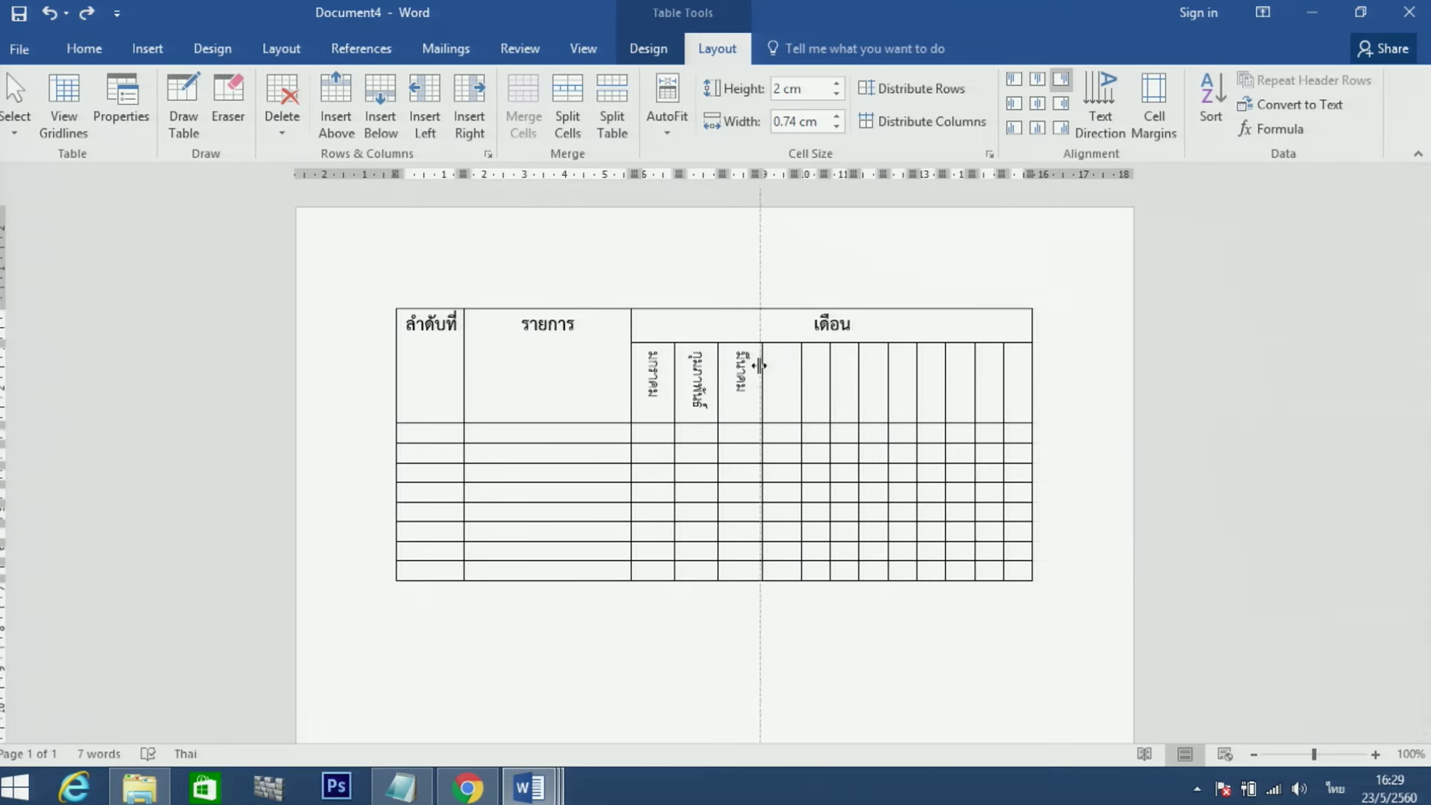
drag(766, 366, 762, 366)
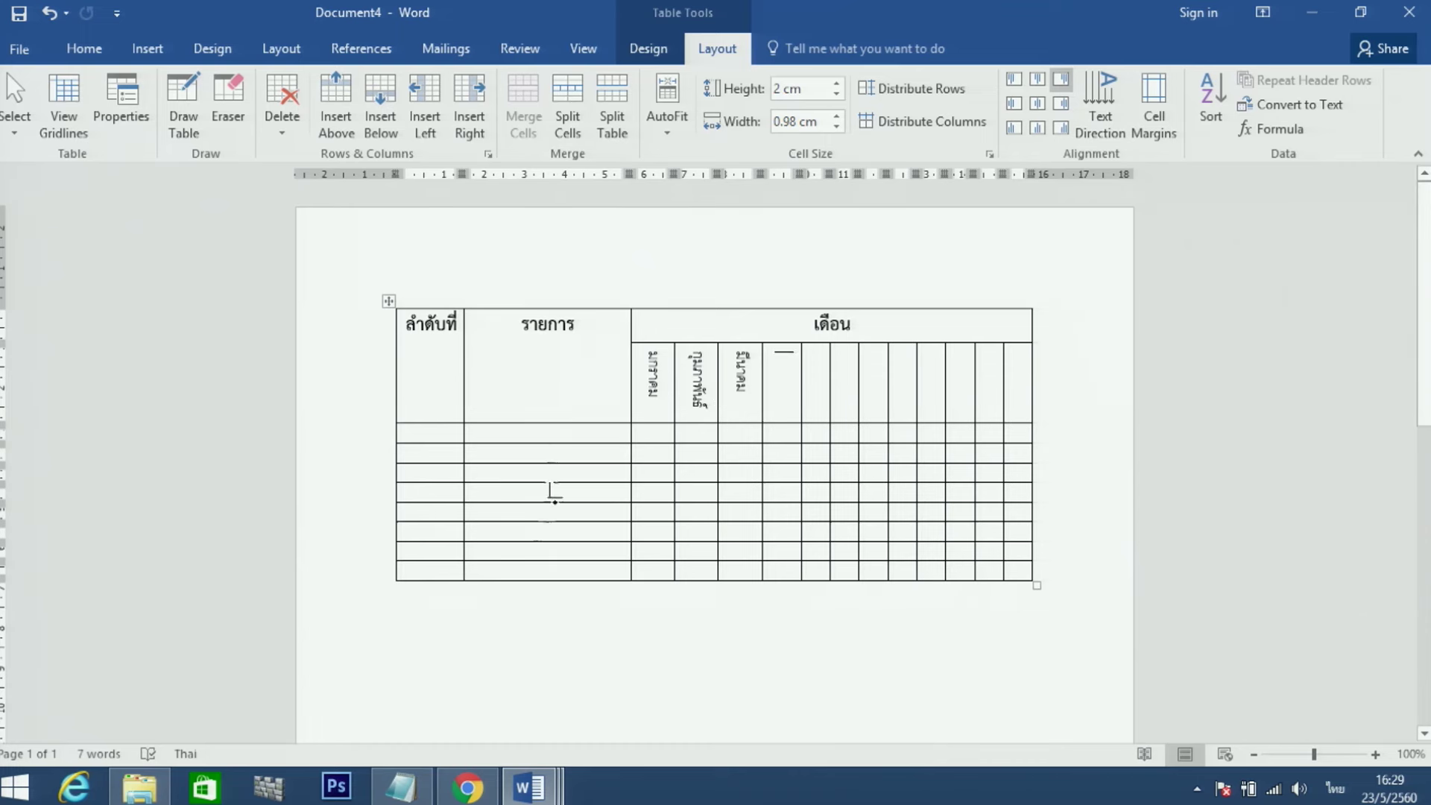
click(546, 433)
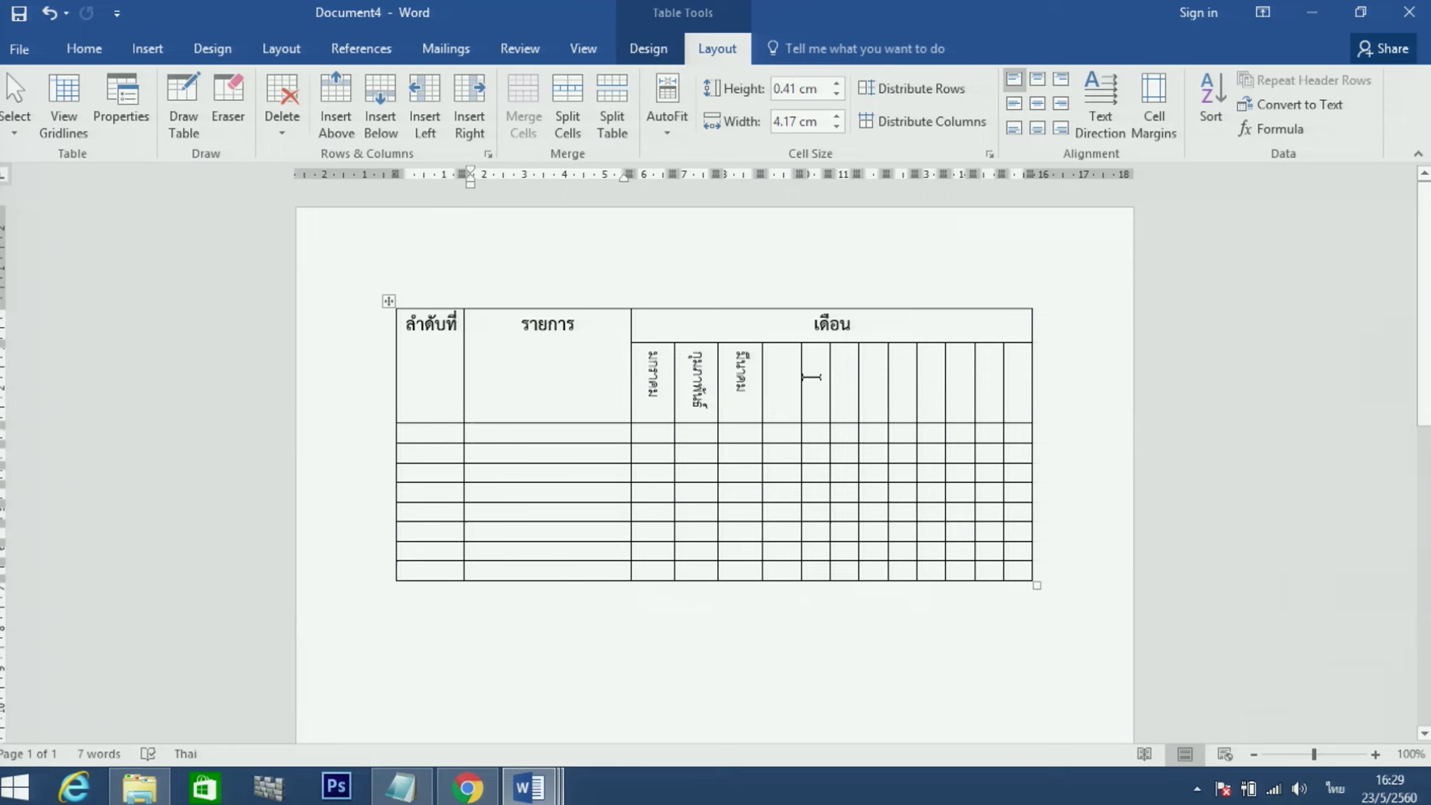
click(783, 365)
Step: Type out-of-order row numbers into the first column's cells
click(445, 445)
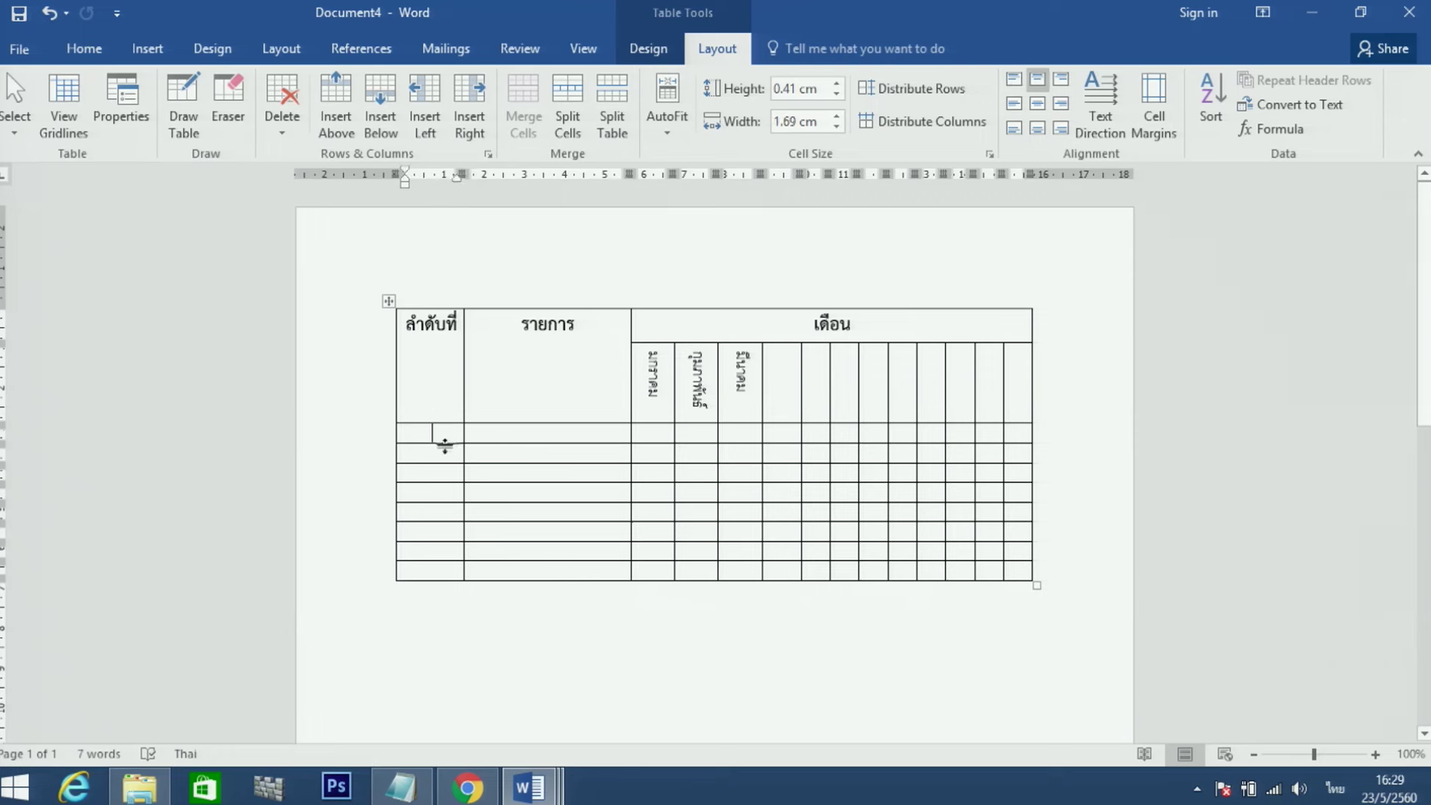
key(alt+shift)
text(1 )
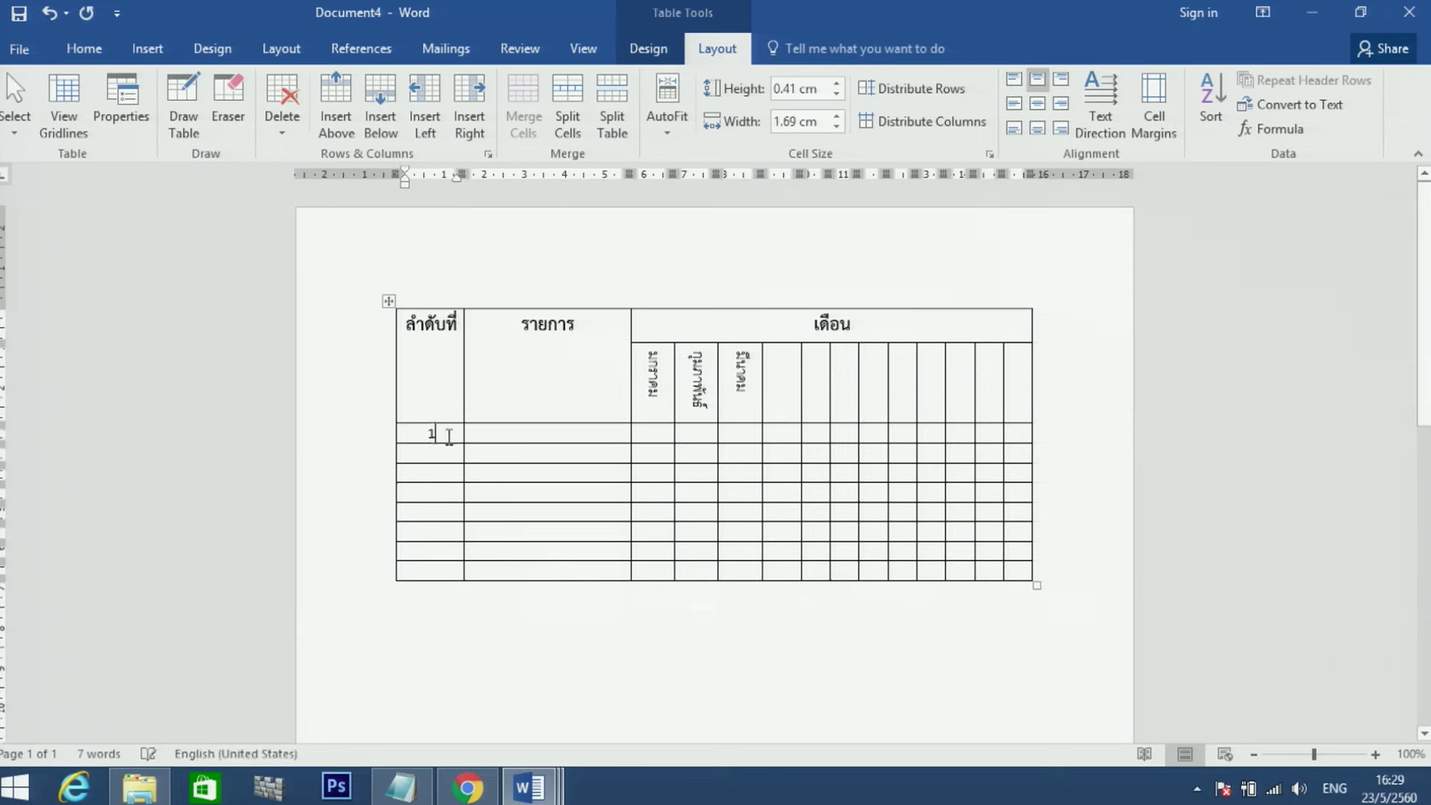
text(2 )
text(3)
key(Down)
text(5)
key(Down)
key(Down)
text(9)
key(Down)
text(3)
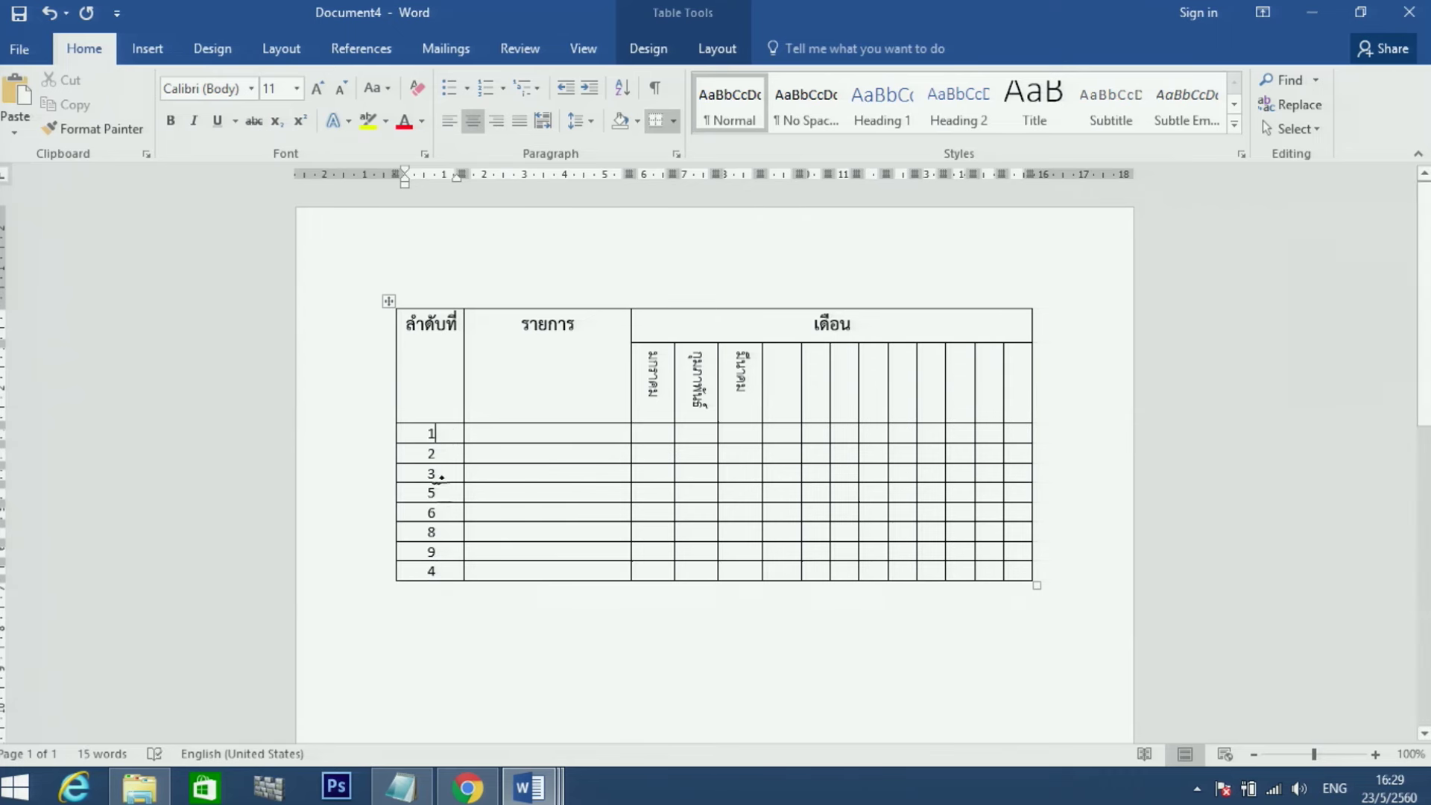
Step: Select the numbered first-column cells and open Sort from Table Layout
click(447, 440)
drag(445, 434, 448, 585)
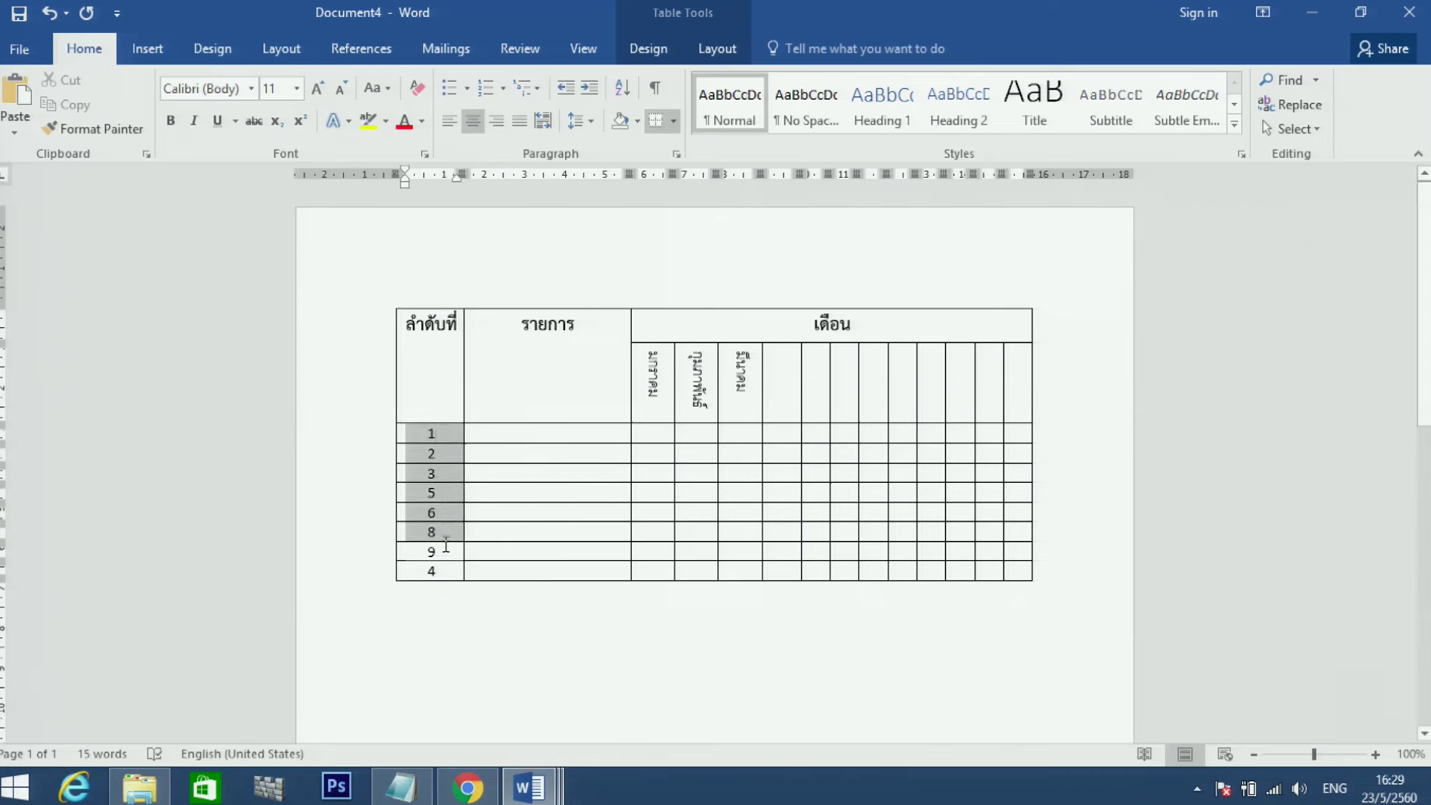
click(435, 432)
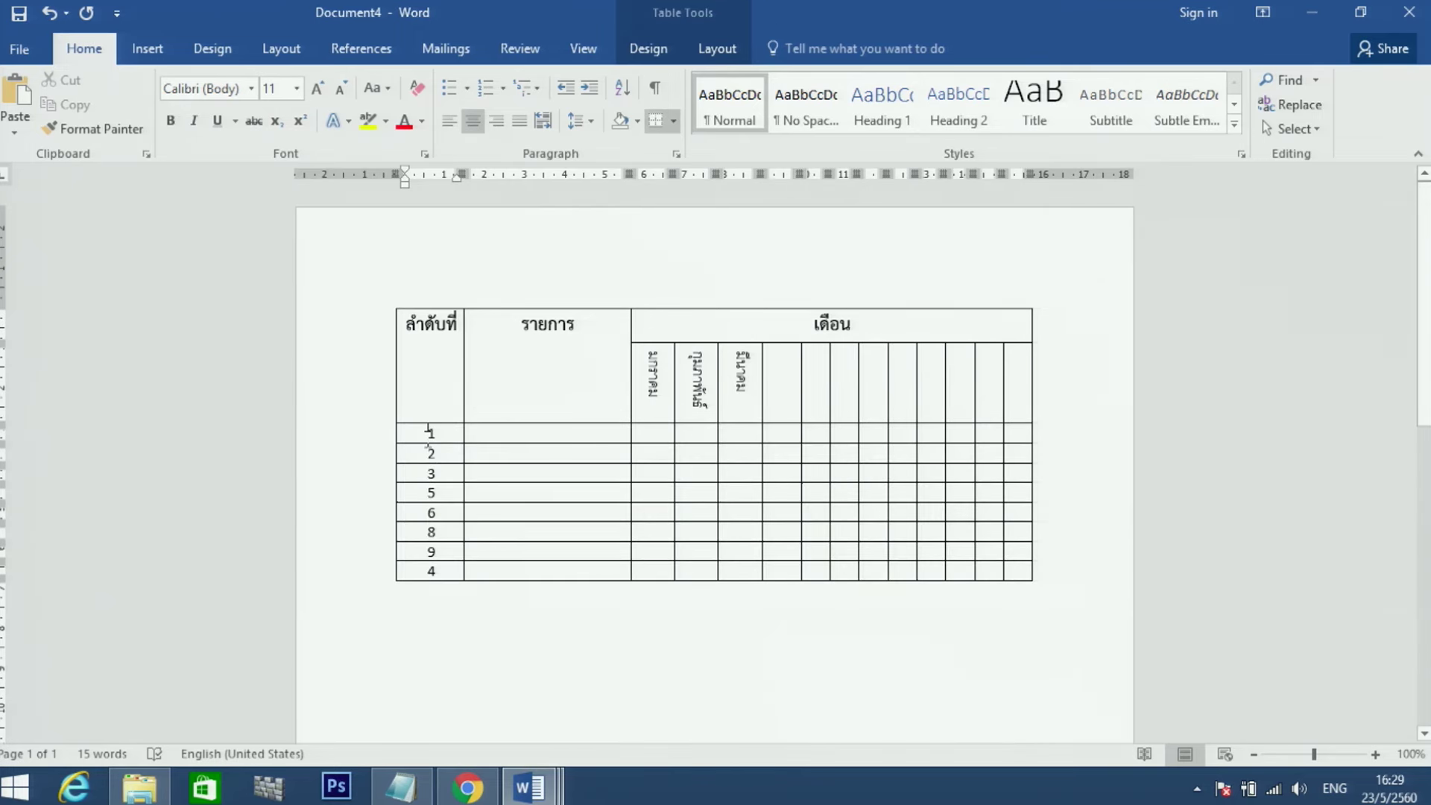
drag(428, 432, 436, 580)
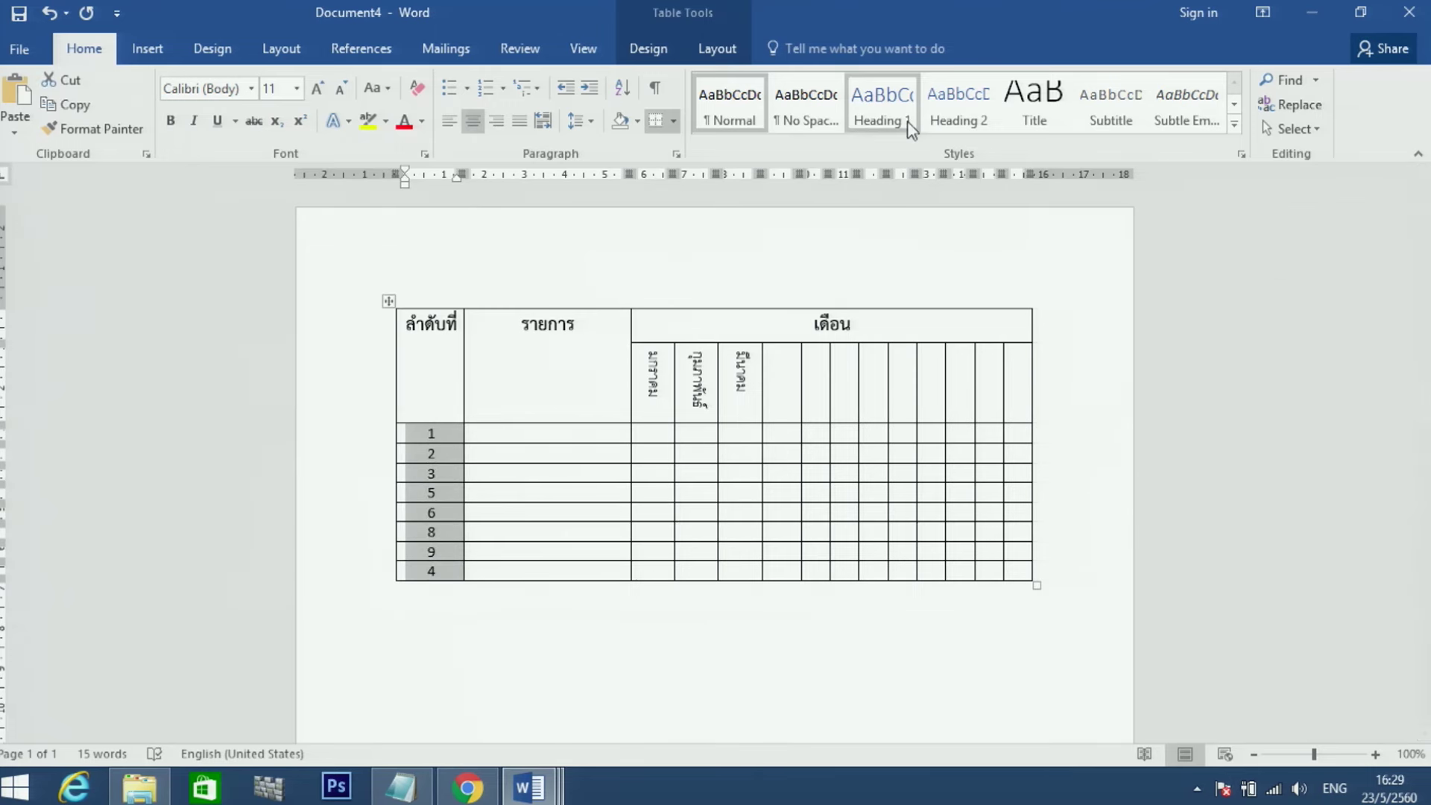
click(714, 47)
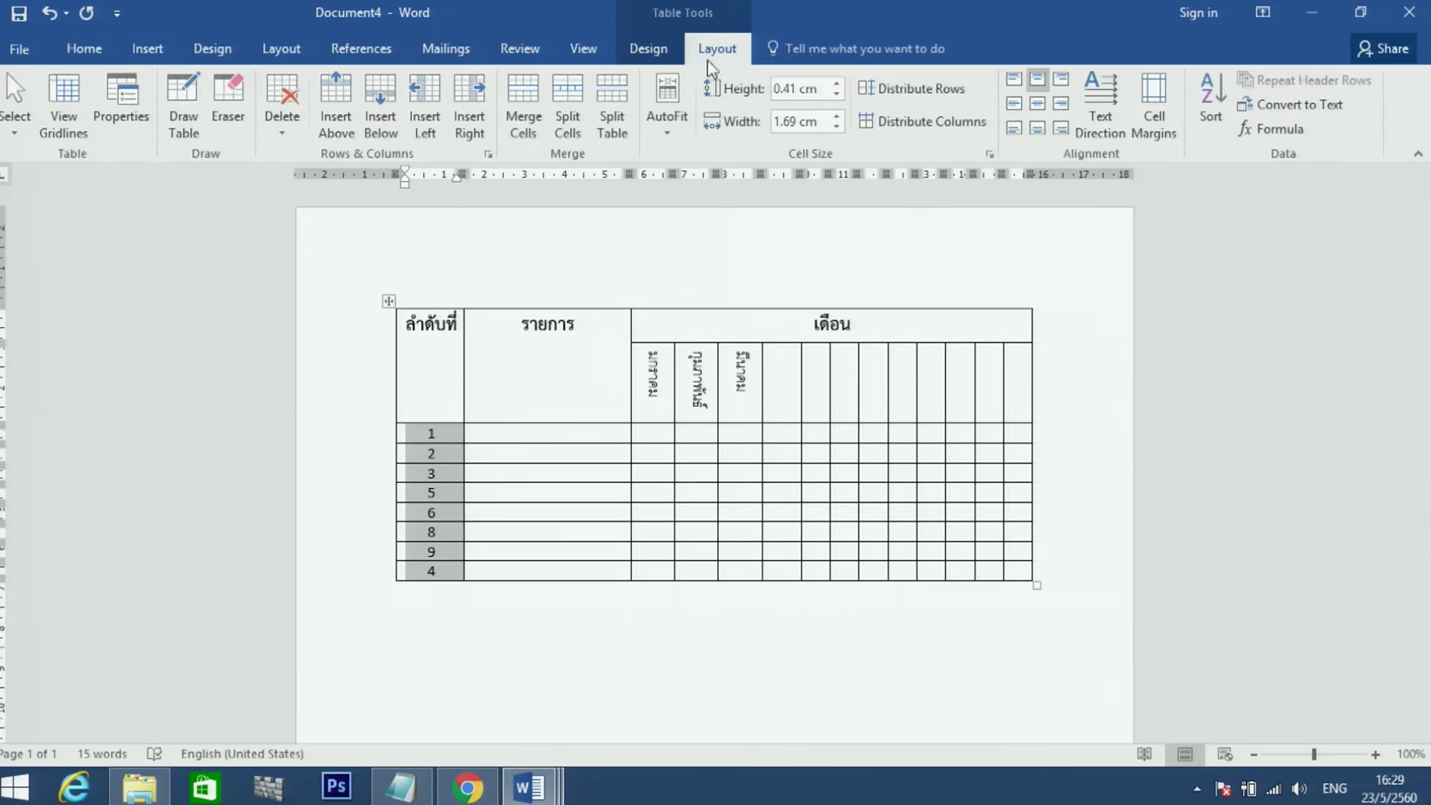
click(1213, 110)
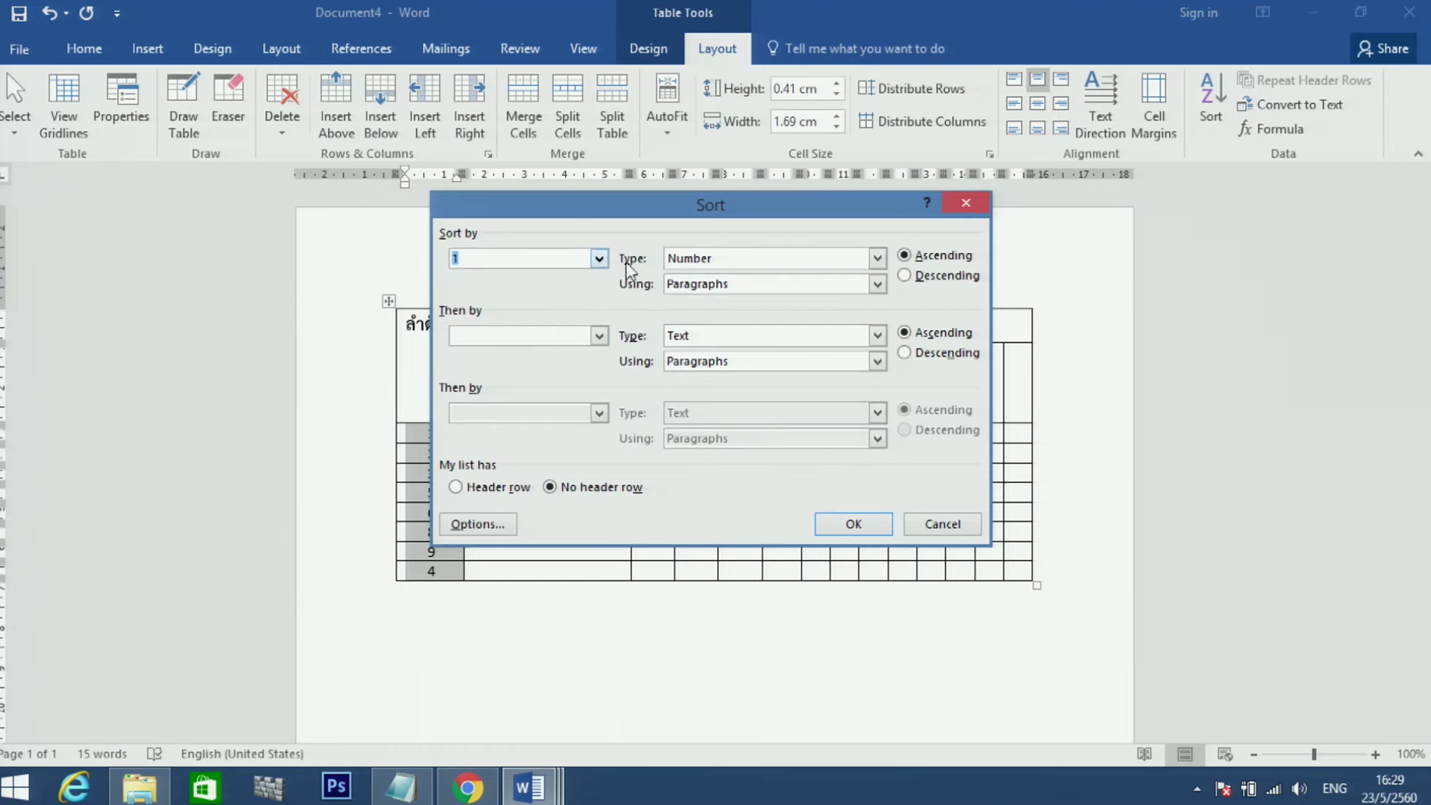
Step: Sort by column 1 as Number type in ascending order
click(599, 259)
click(599, 259)
click(878, 260)
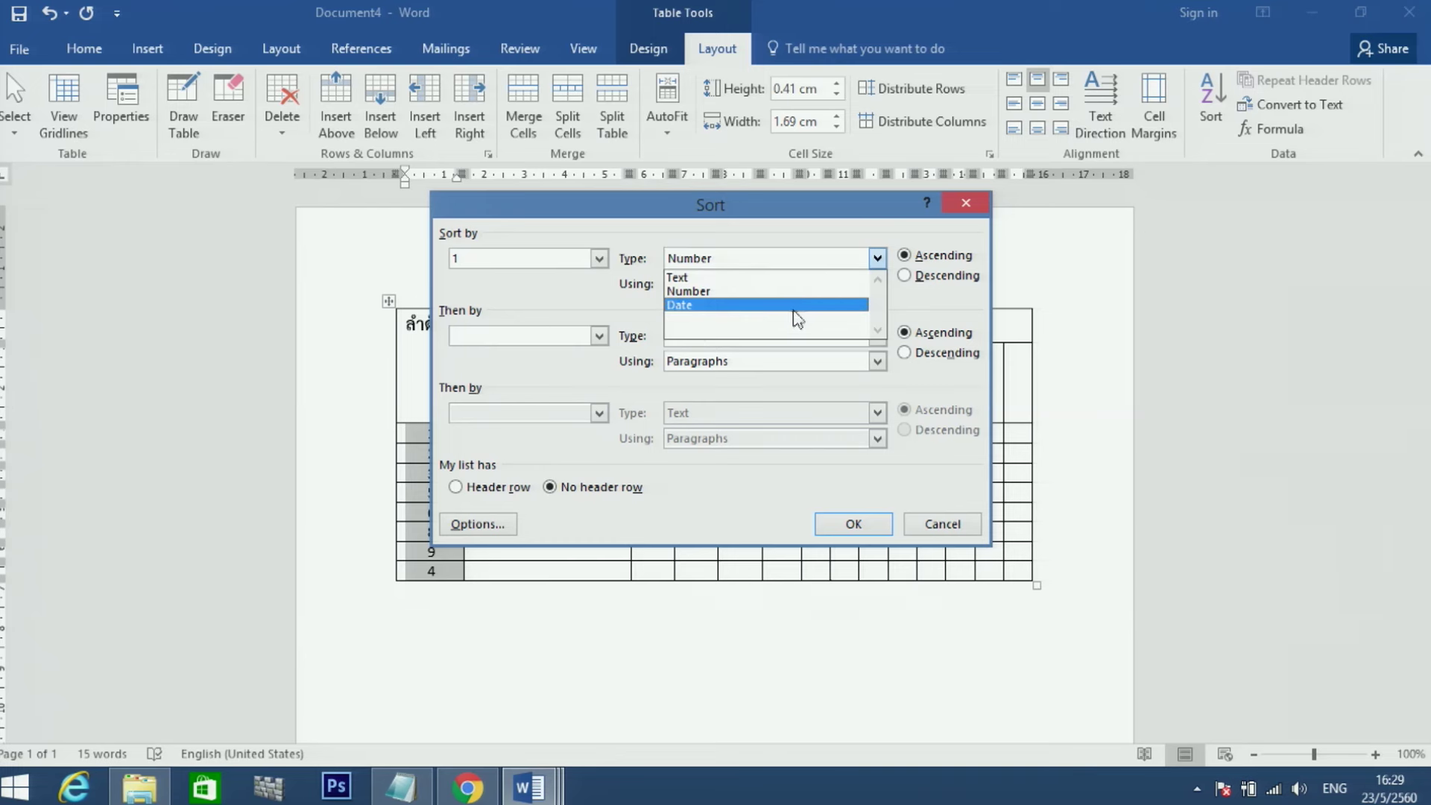
click(923, 298)
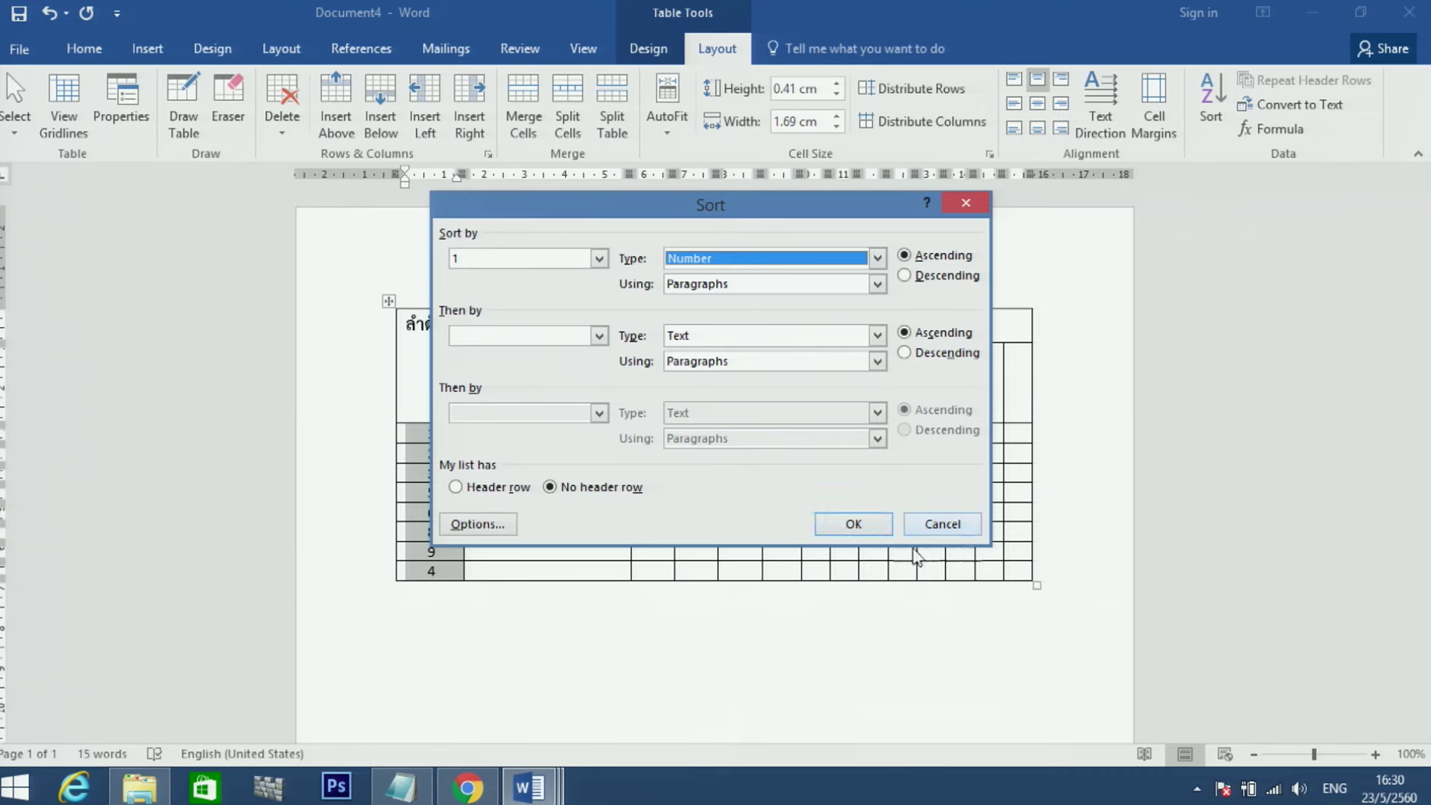
click(854, 524)
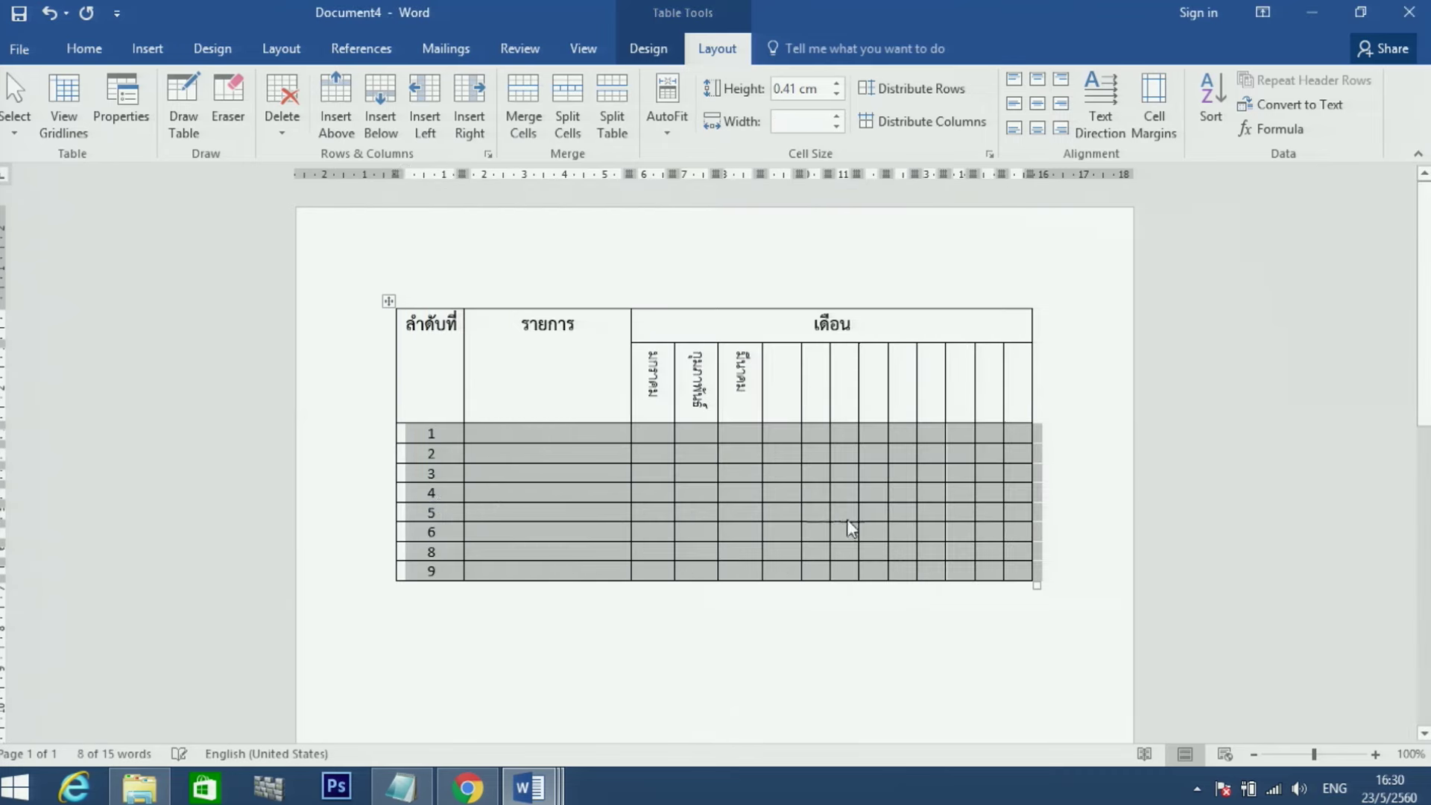
Step: Correct the last row number to 8 so the first column runs 1 through 8
click(446, 432)
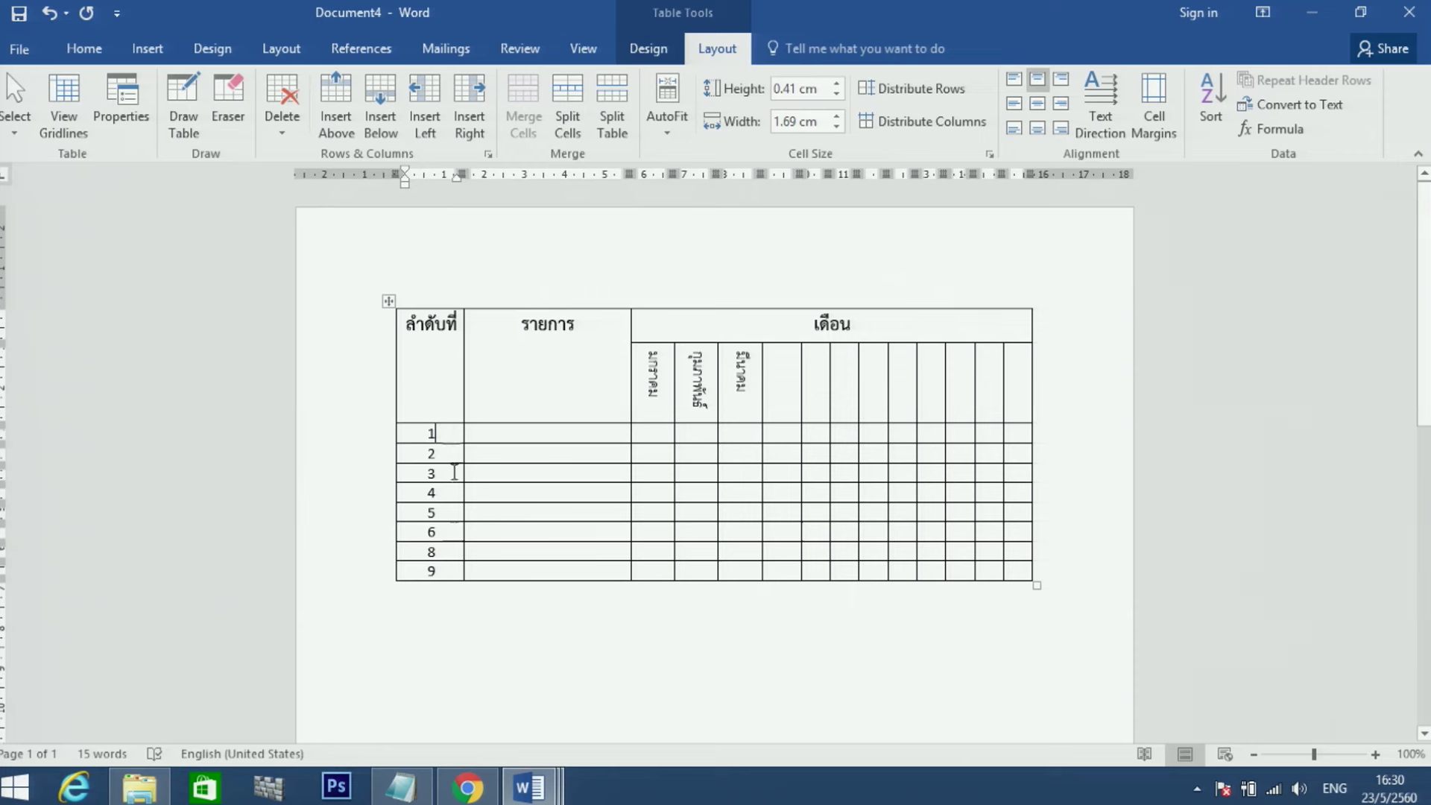
key(BackSpace)
key(BackSpace)
text(8)
click(722, 434)
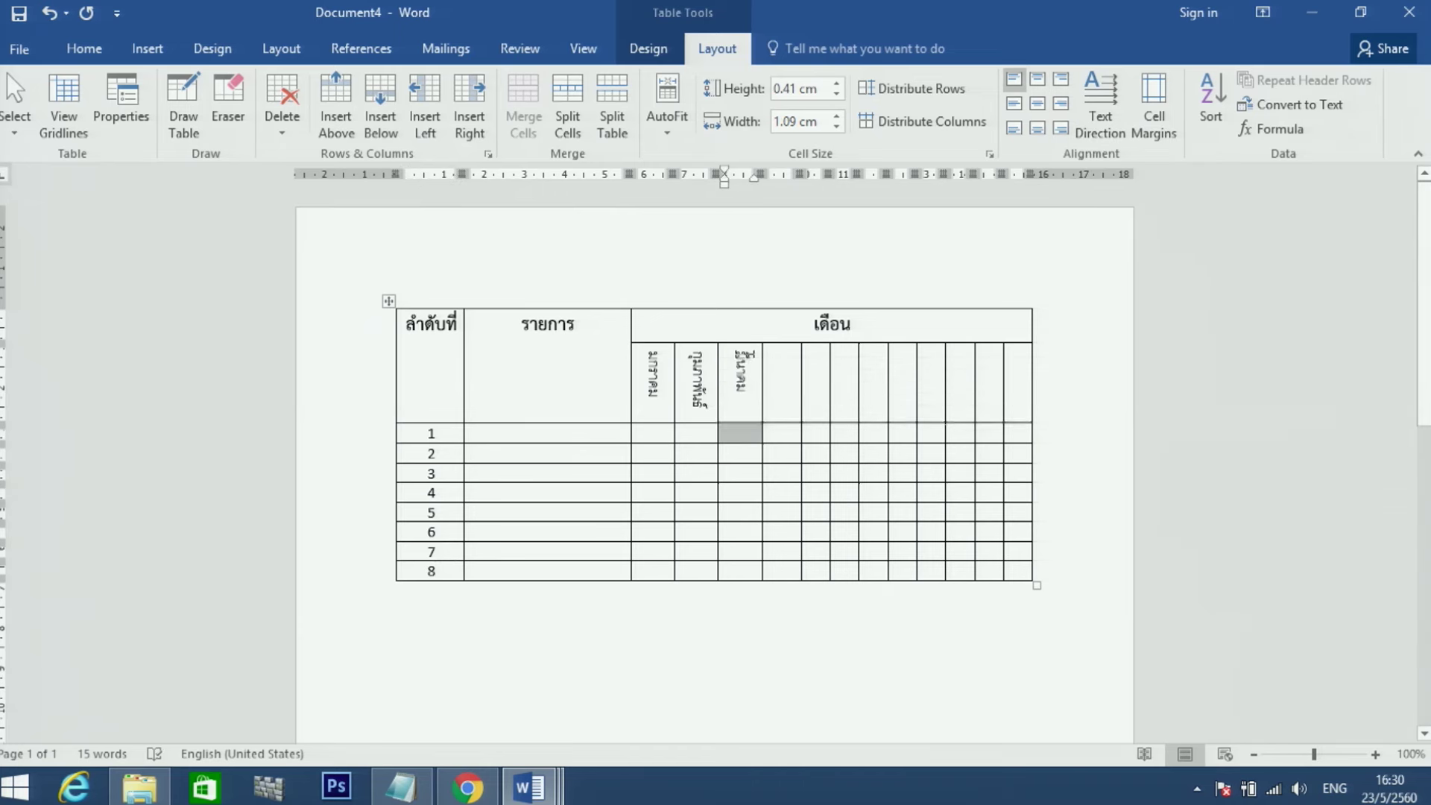
Step: Type the Thai month names เมษายน, มิถุนายน and กรกฎาคม into the rotated header cells
click(740, 361)
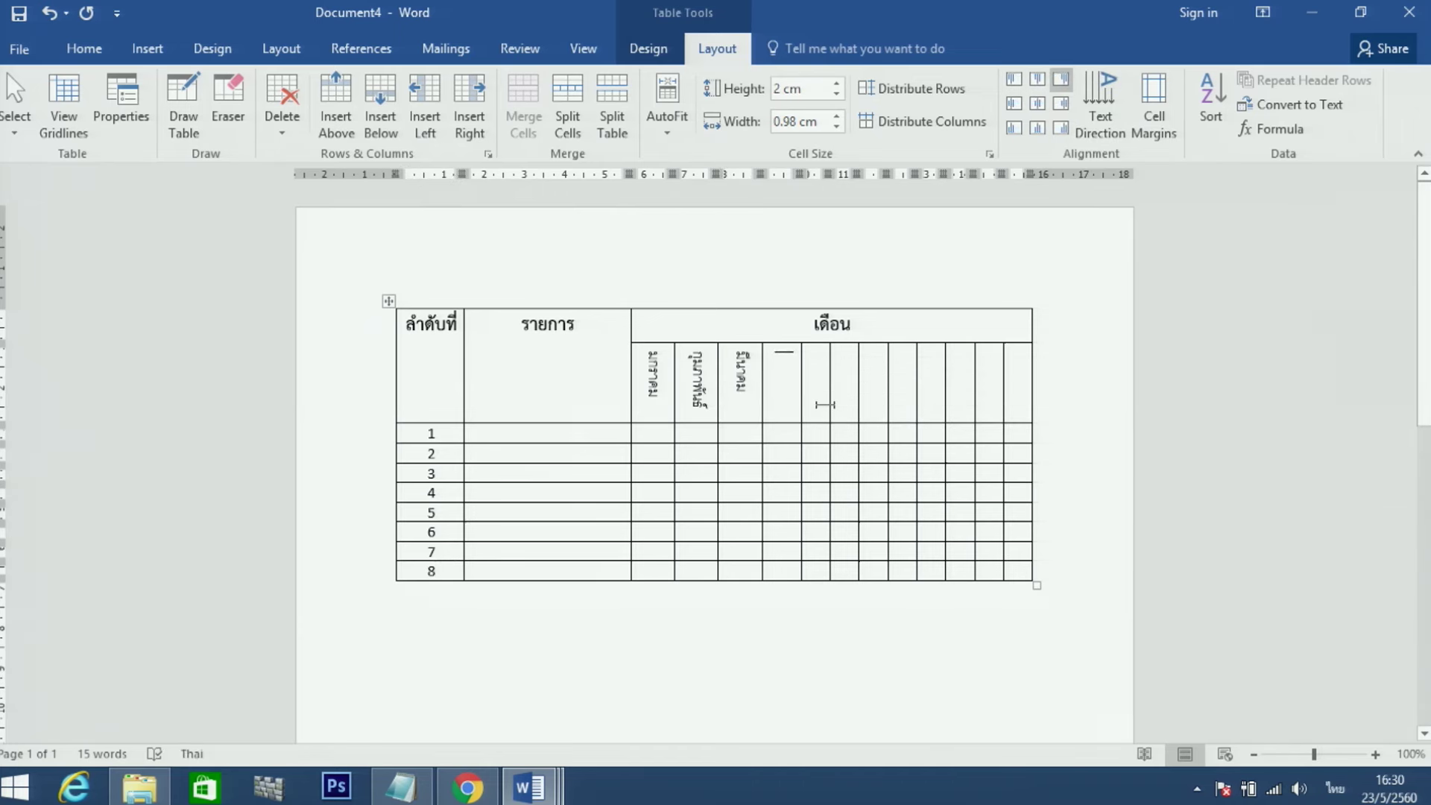
text(เมษายน)
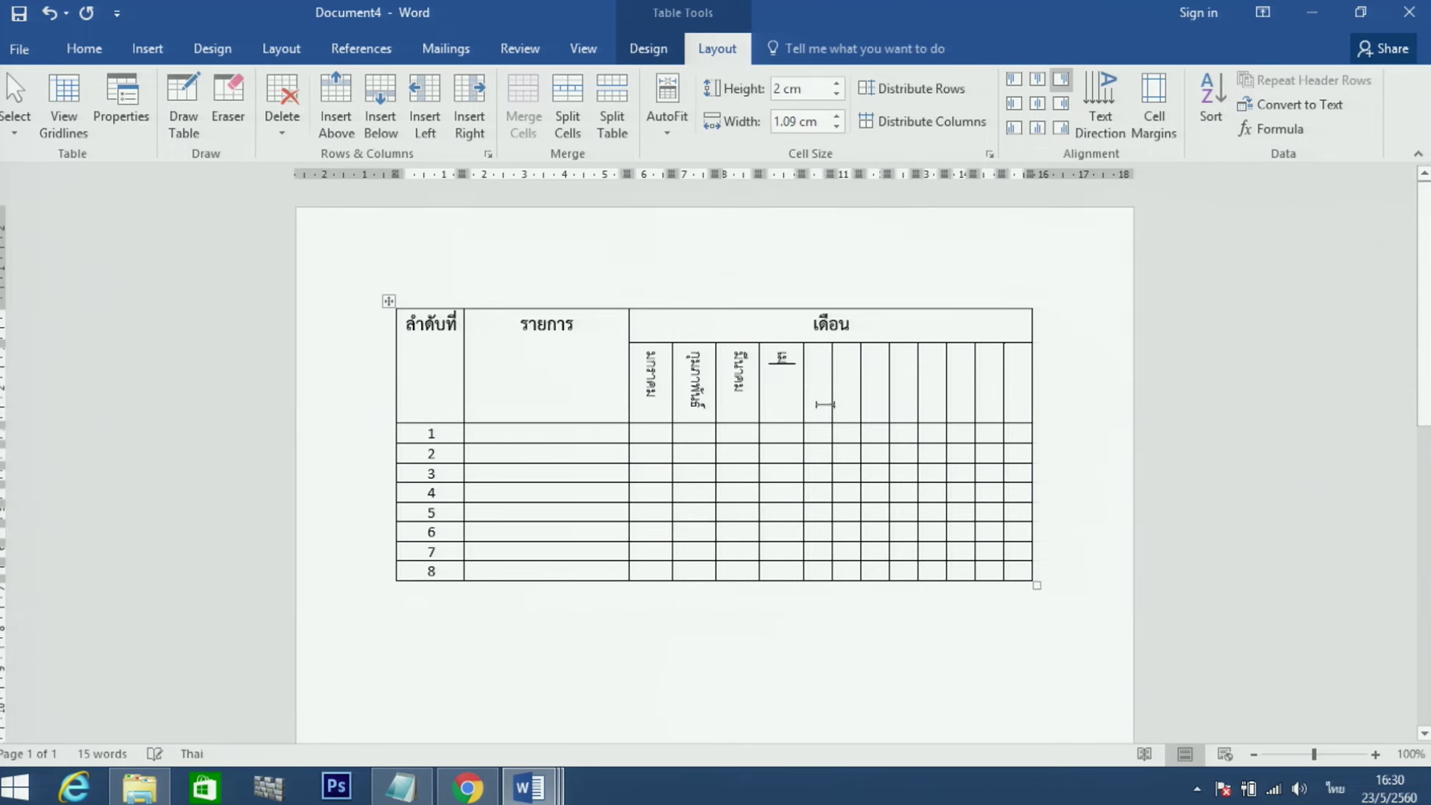
click(825, 405)
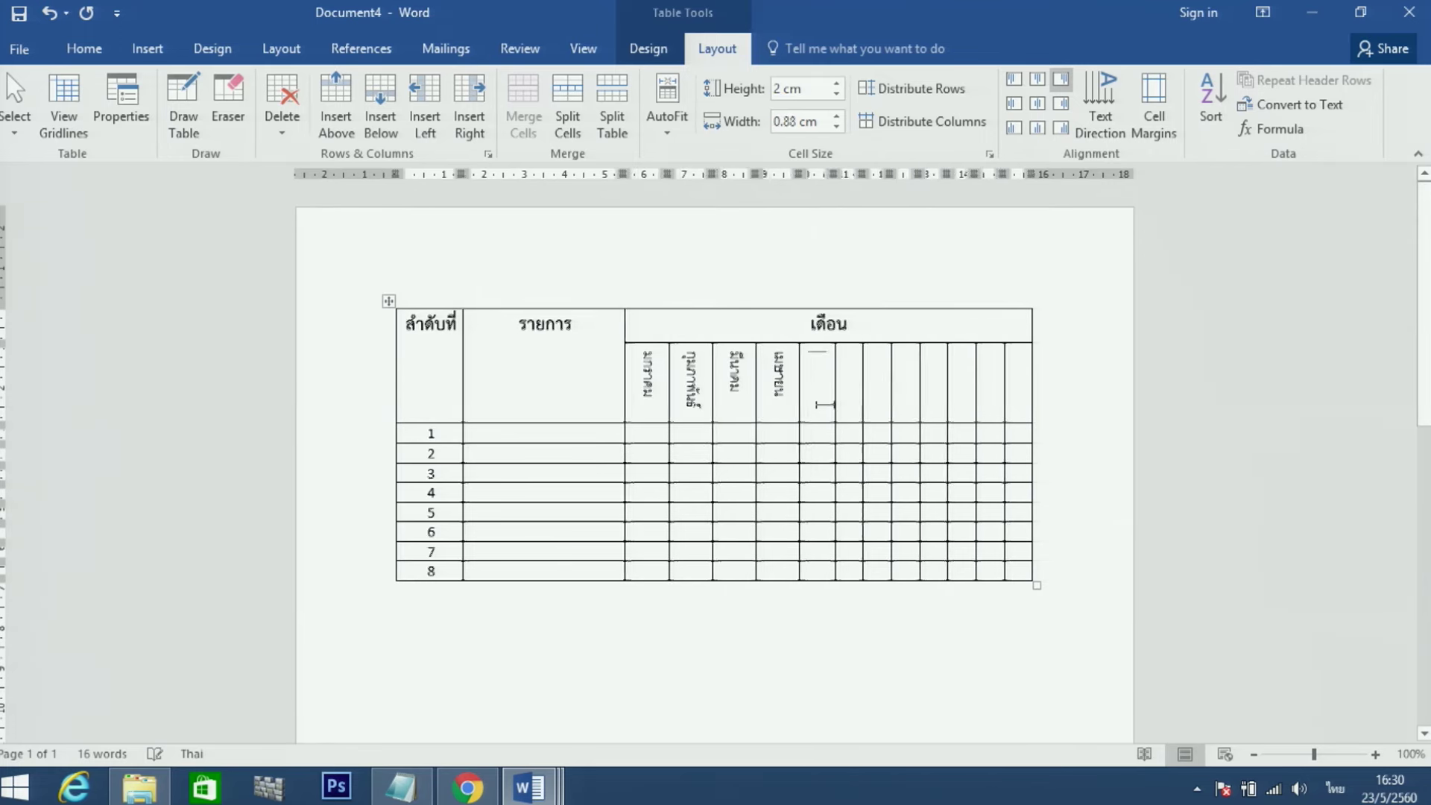
text(มิ)
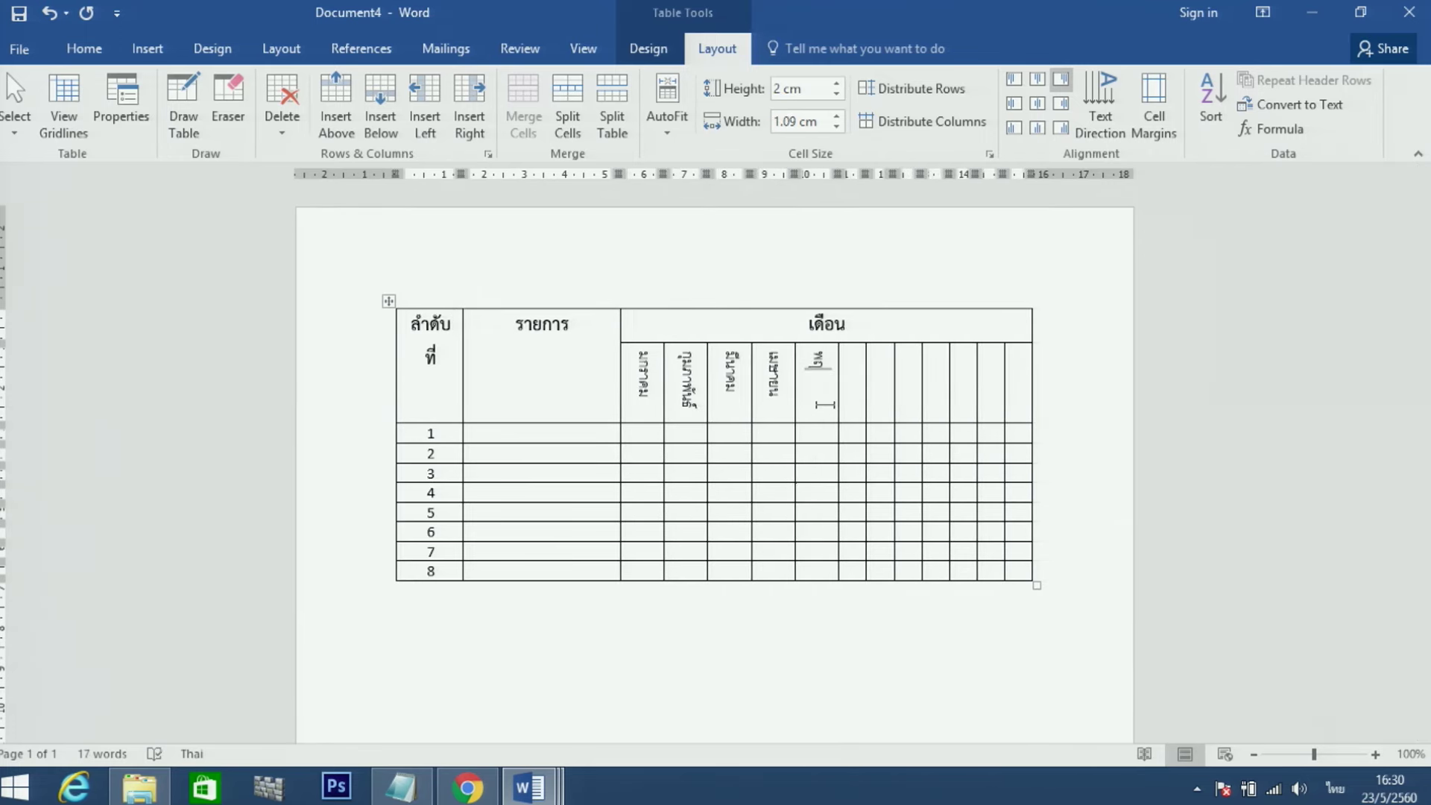
text(ถุนายน)
text(ก)
text(รกฎาคม)
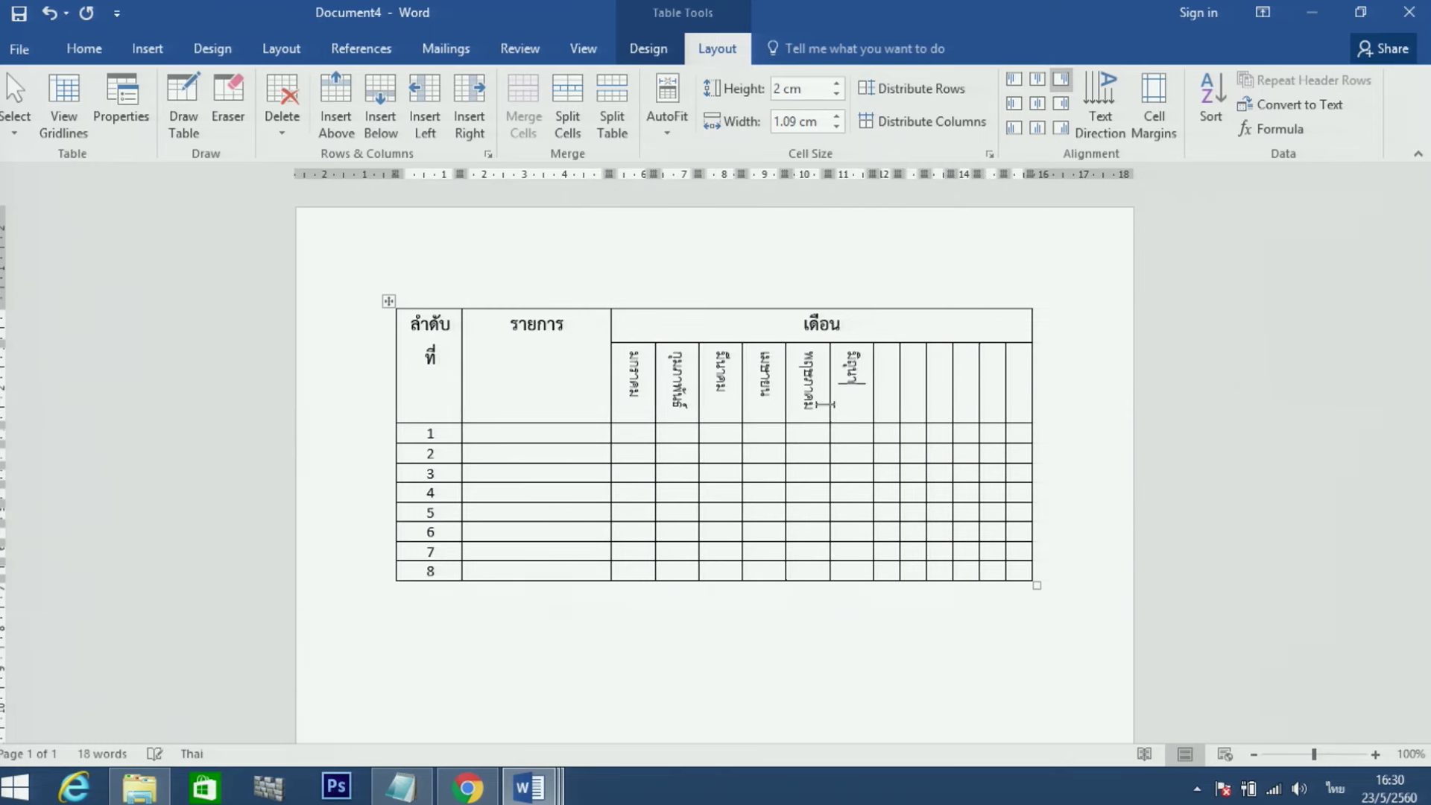
key(BackSpace)
key(BackSpace)
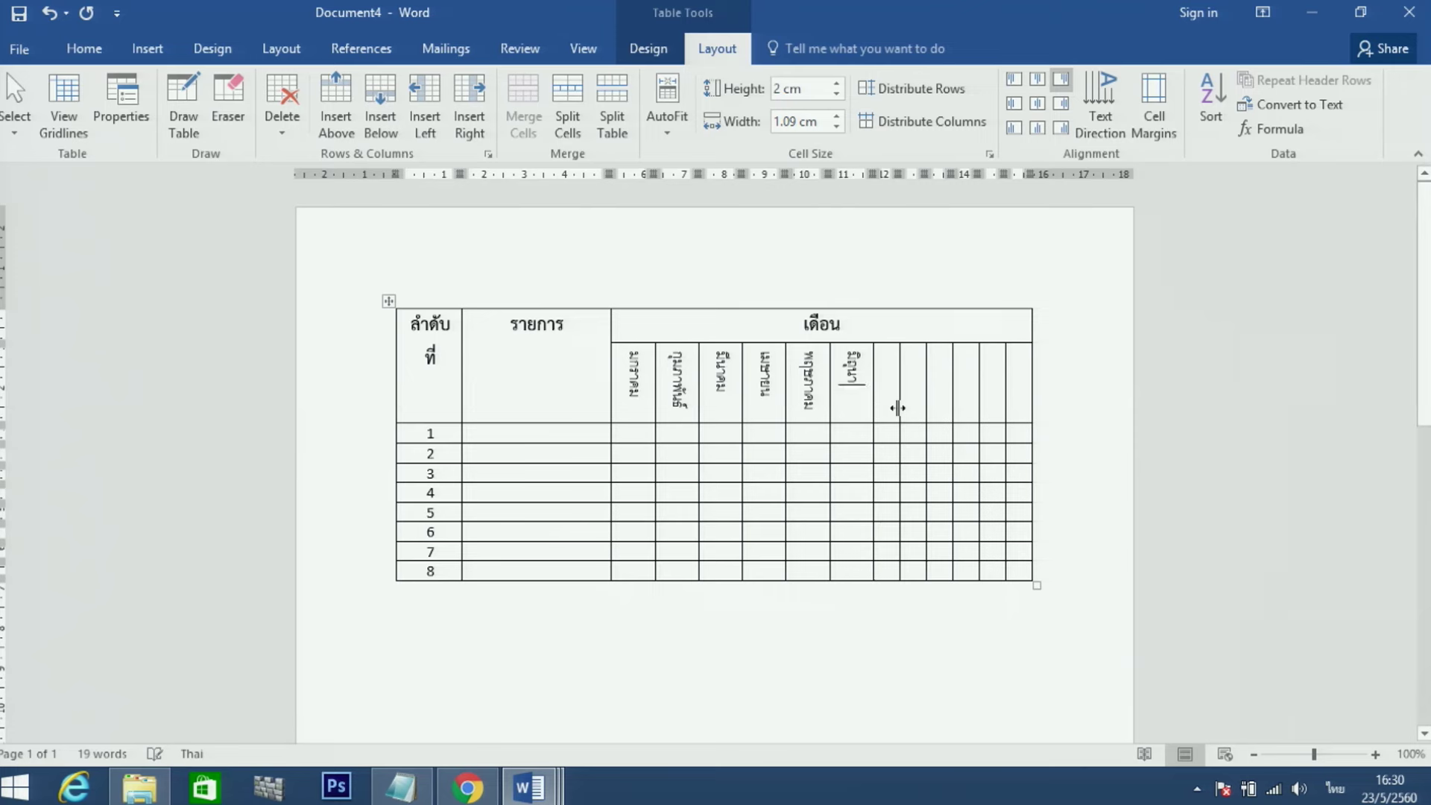
click(891, 384)
drag(368, 337, 689, 417)
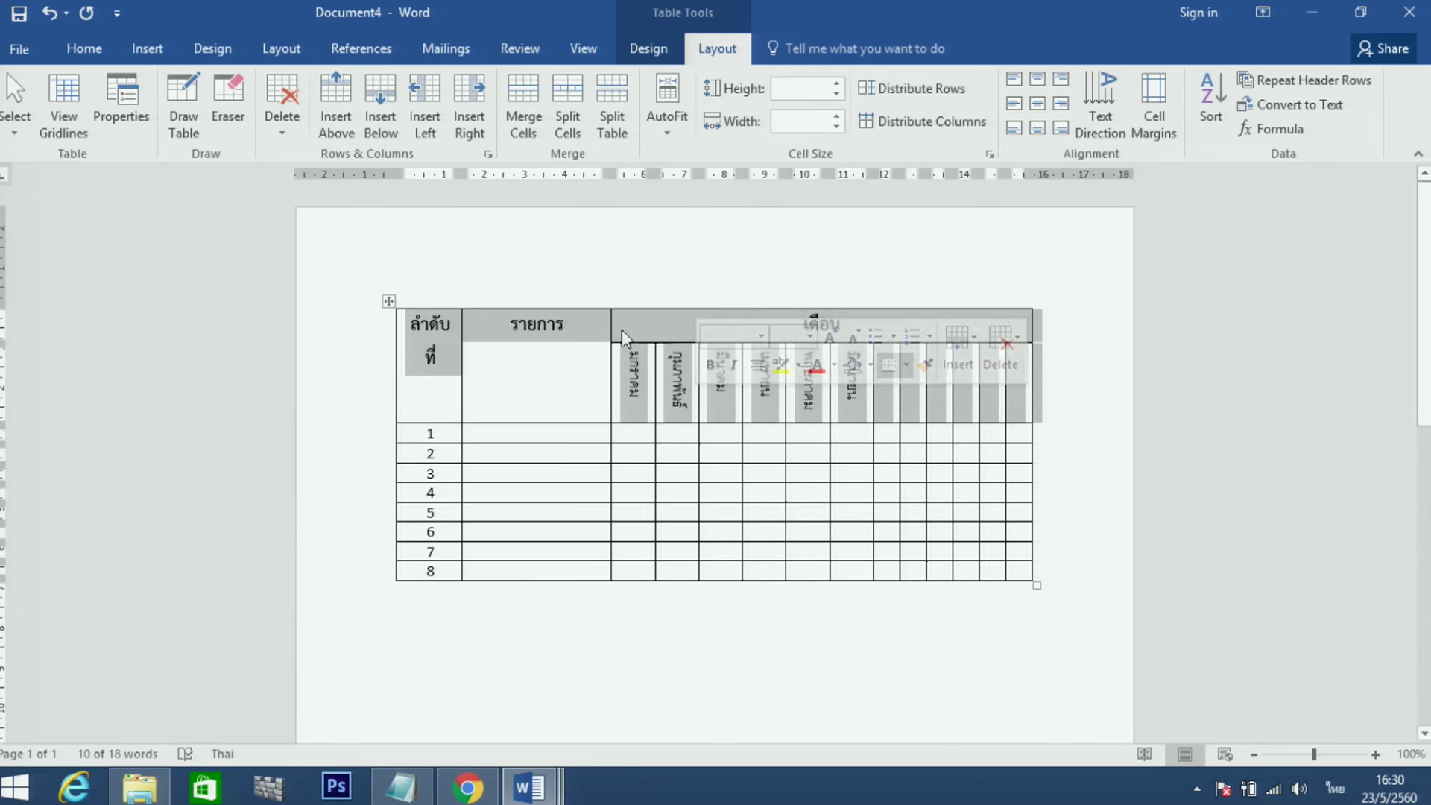
Step: Add several empty rows below row 8 at the end of the table
click(680, 393)
click(680, 393)
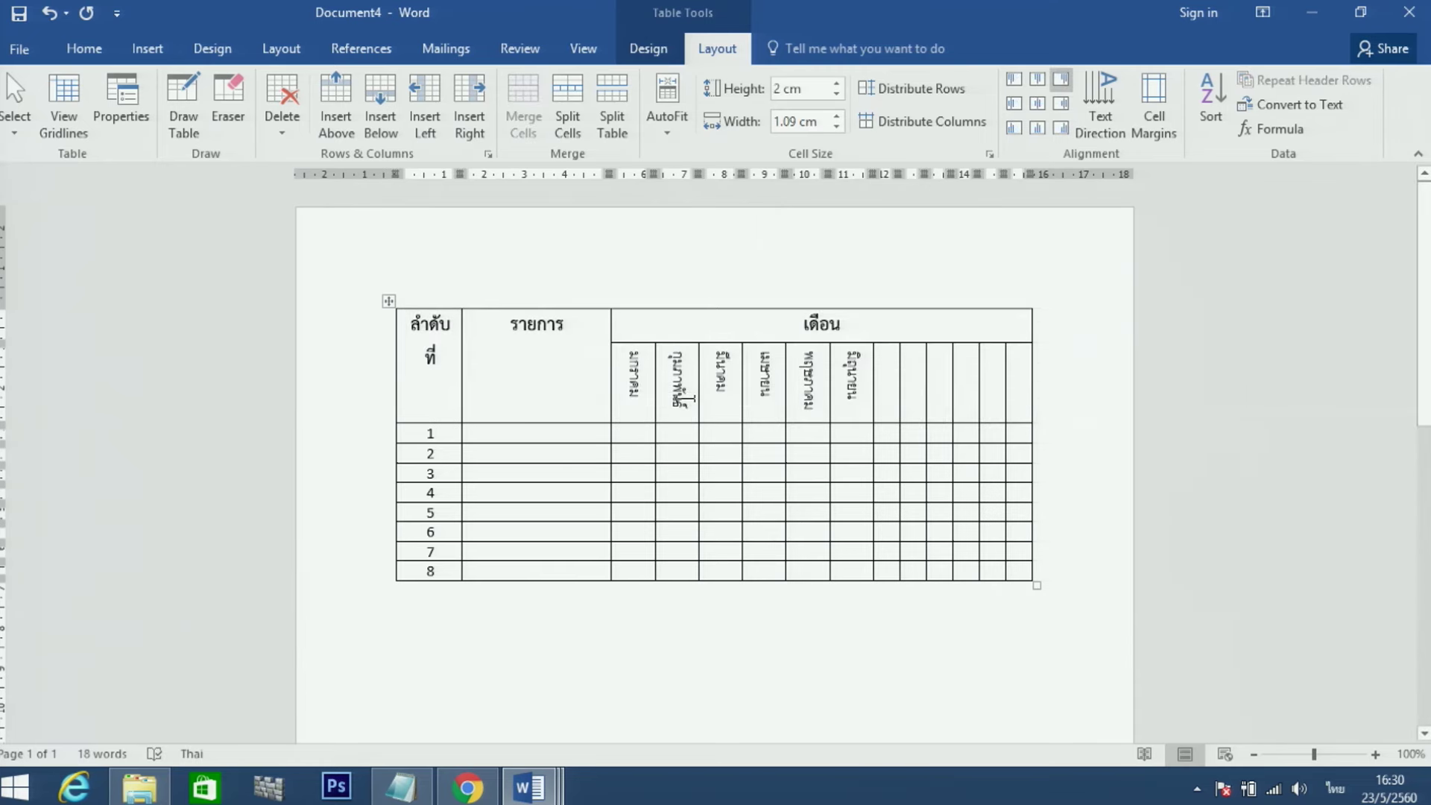
scroll(680, 399, down, 1)
scroll(730, 399, down, 2)
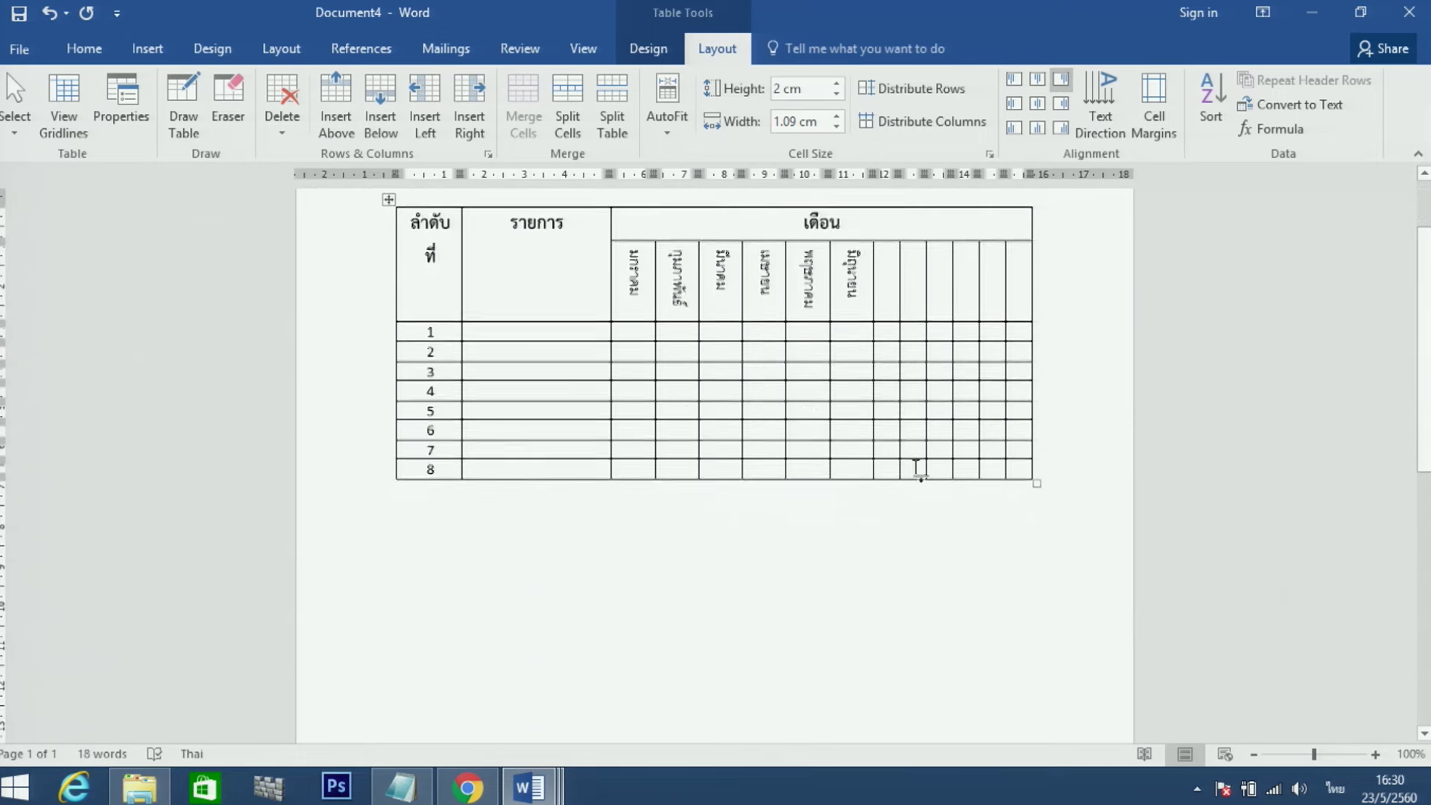
click(1008, 475)
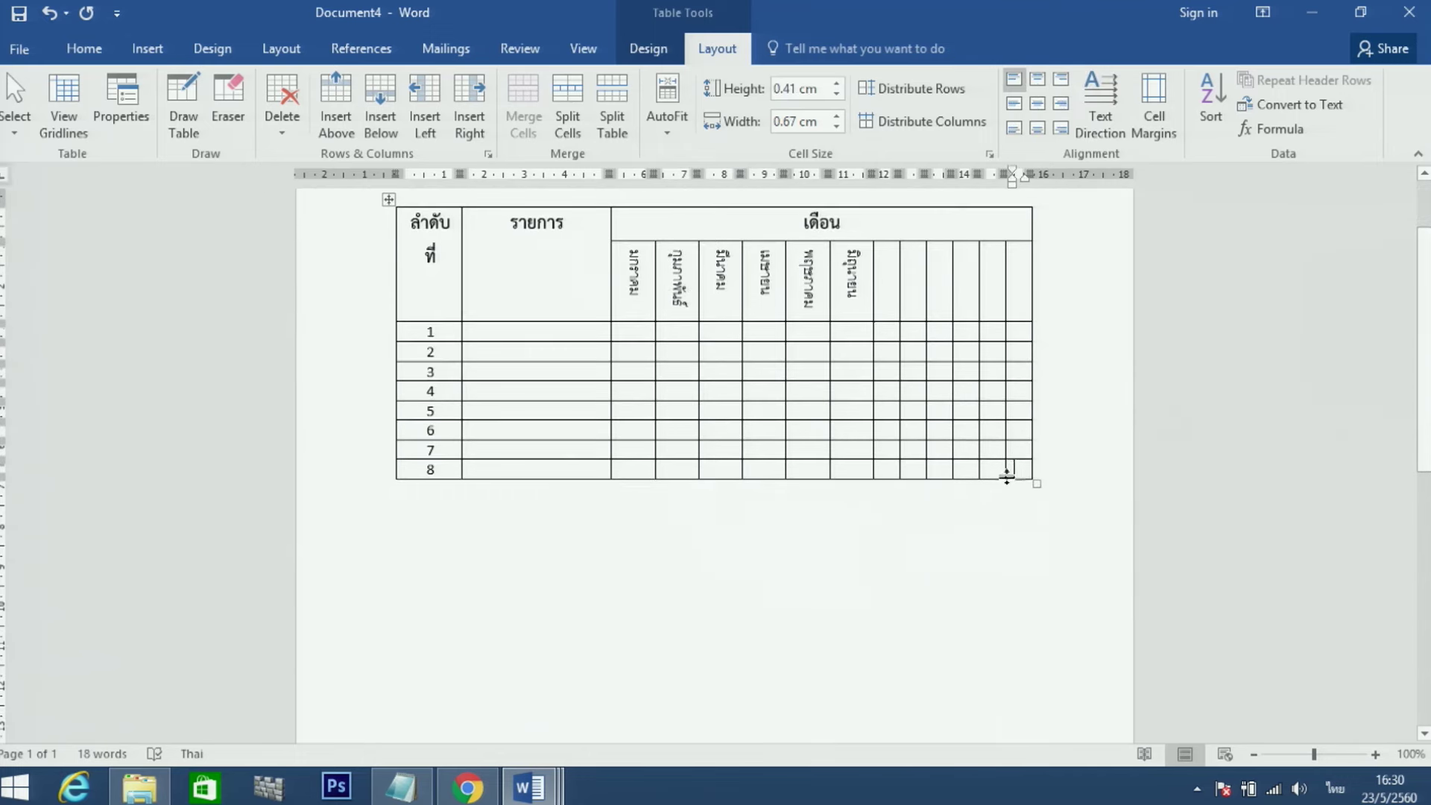
scroll(1004, 476, up, 3)
key(Return)
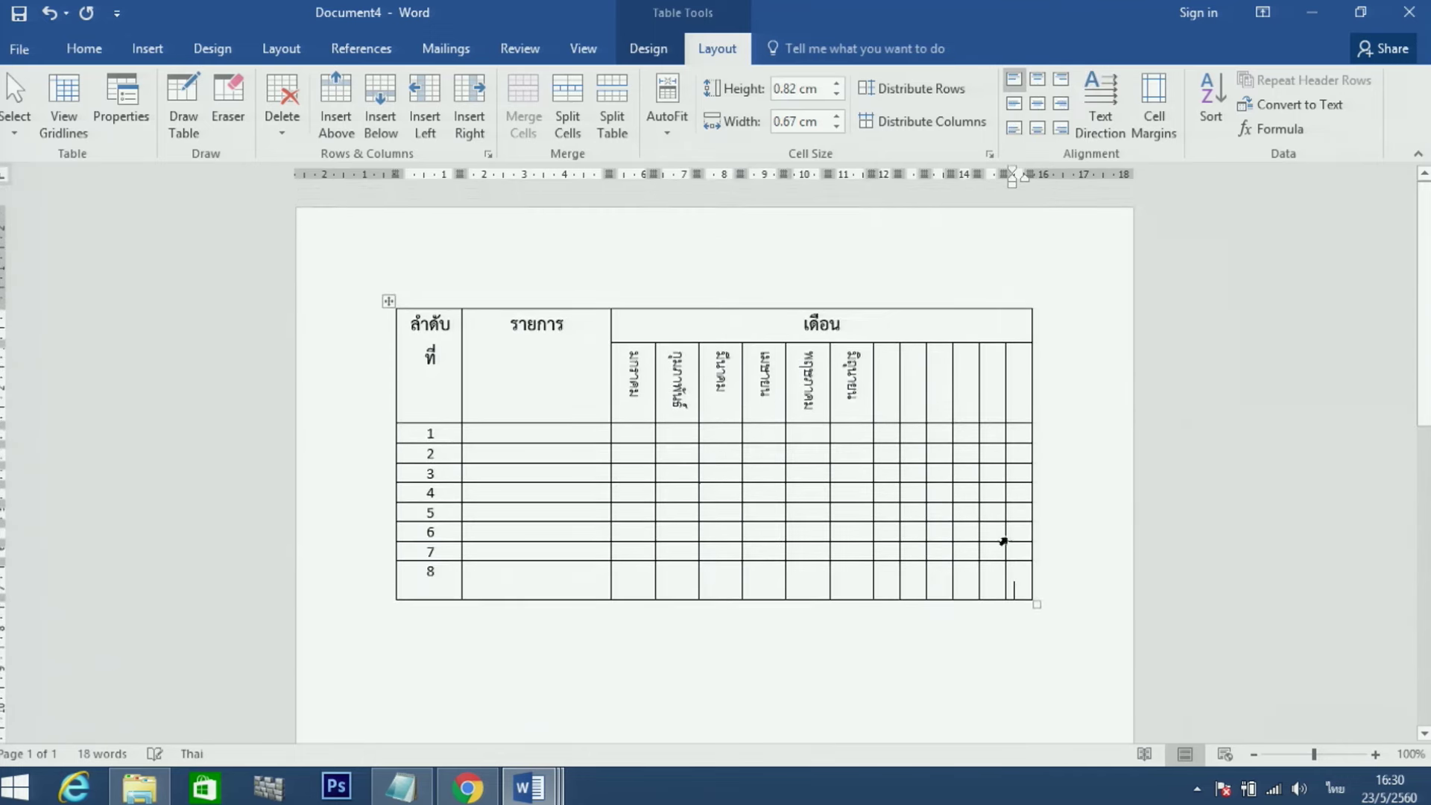
click(1058, 555)
key(Return)
key(Return)
key(Return)
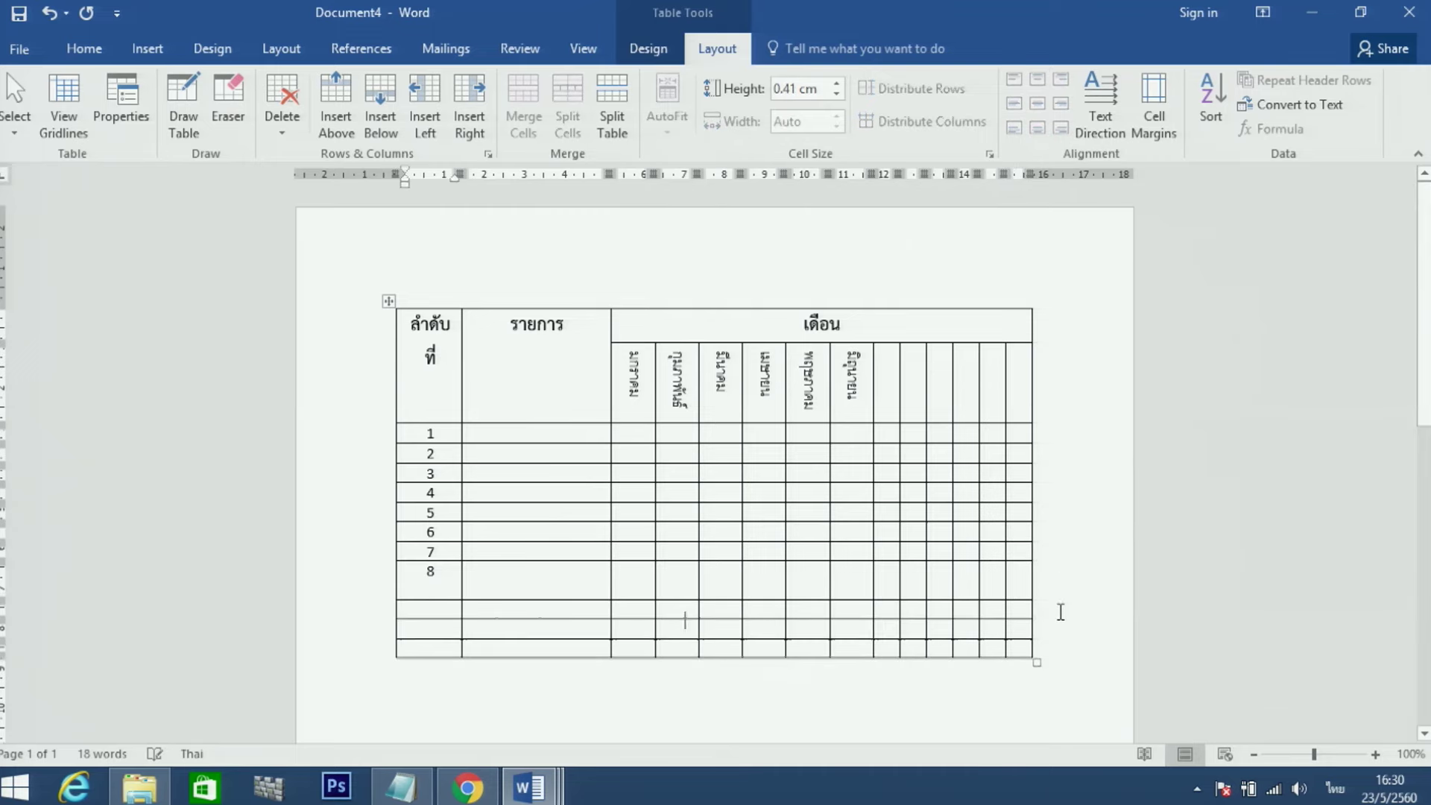
key(Return)
key(Return)
key(Return)
key(Return)
key(Return)
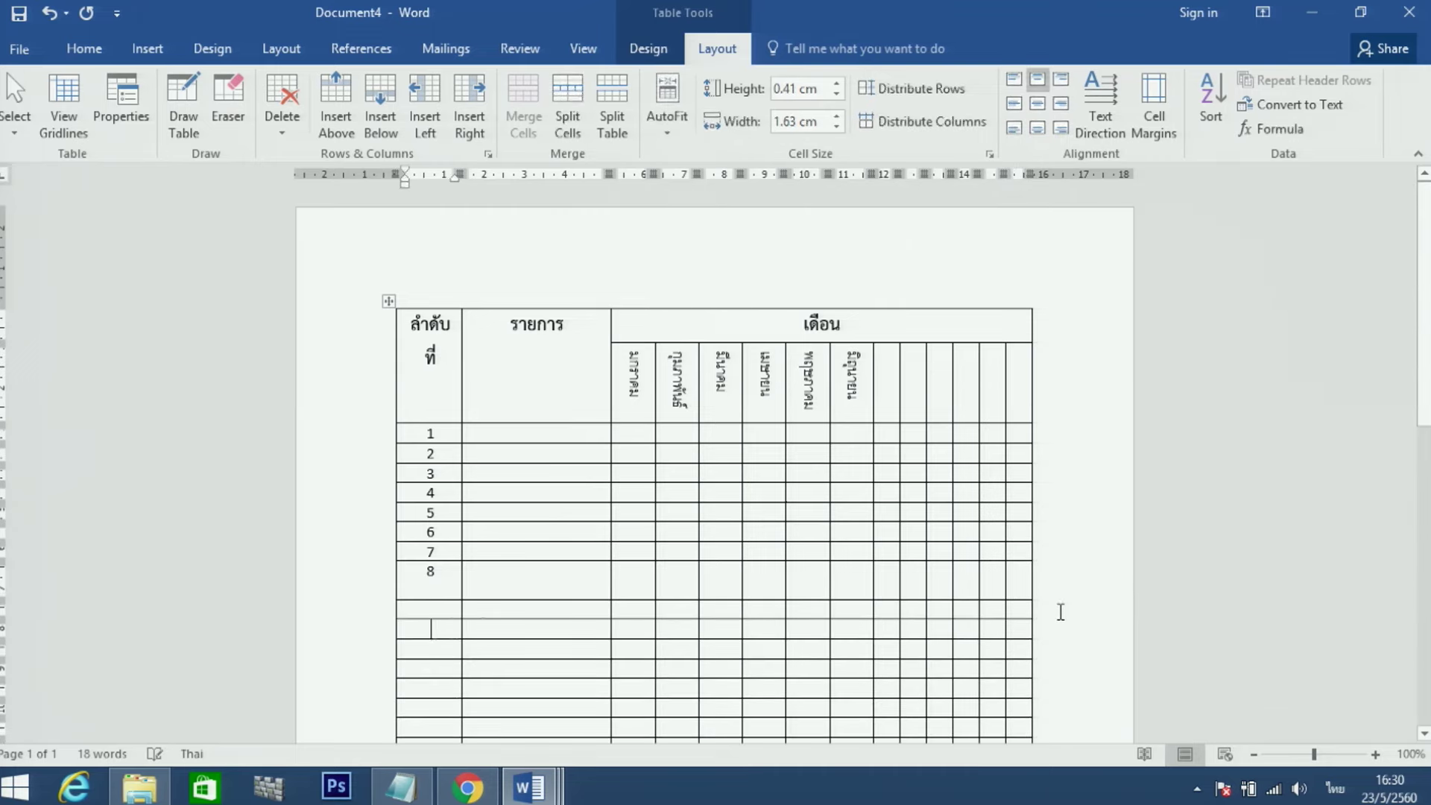
click(1291, 755)
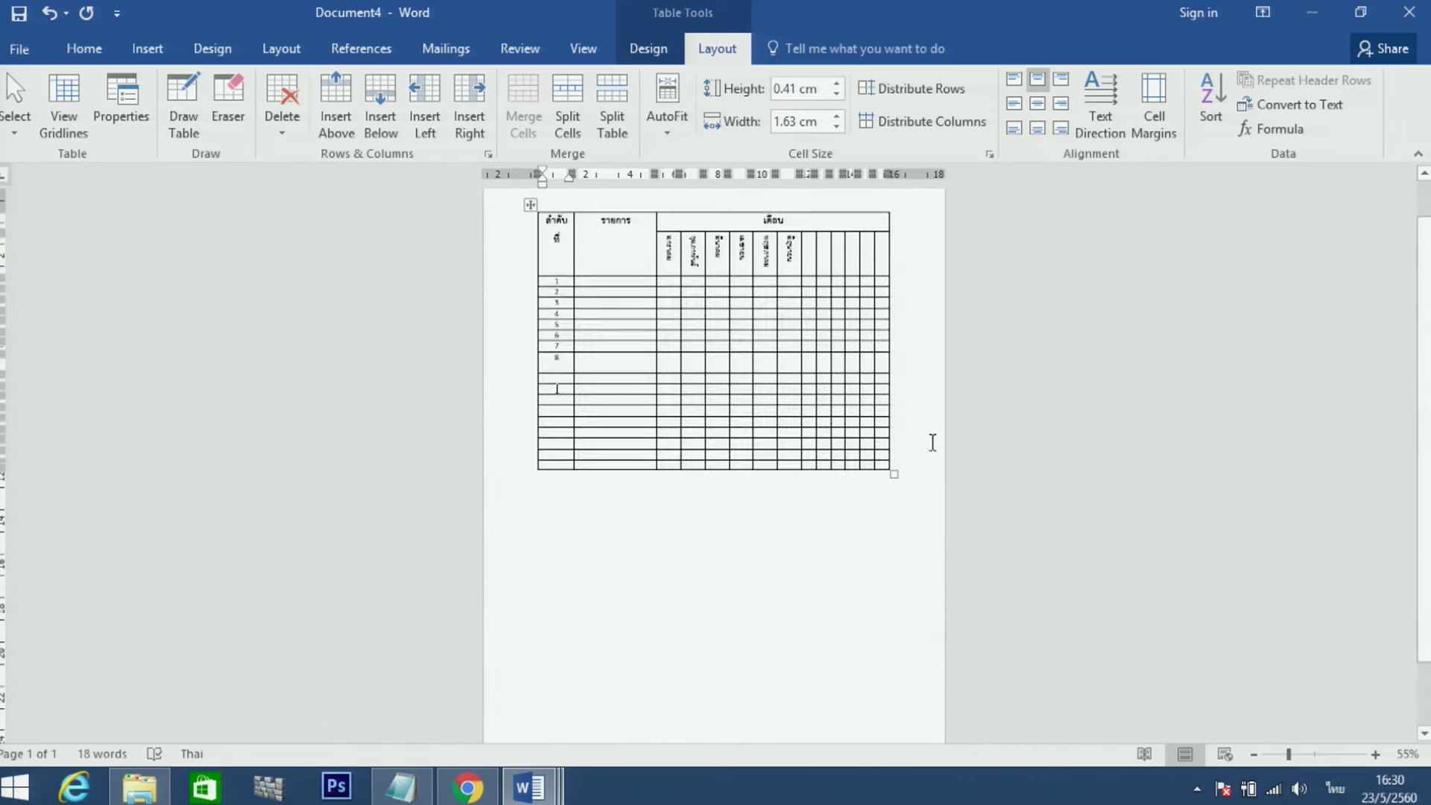
key(Return)
key(Return)
key(Return)
key(Return)
key(Return)
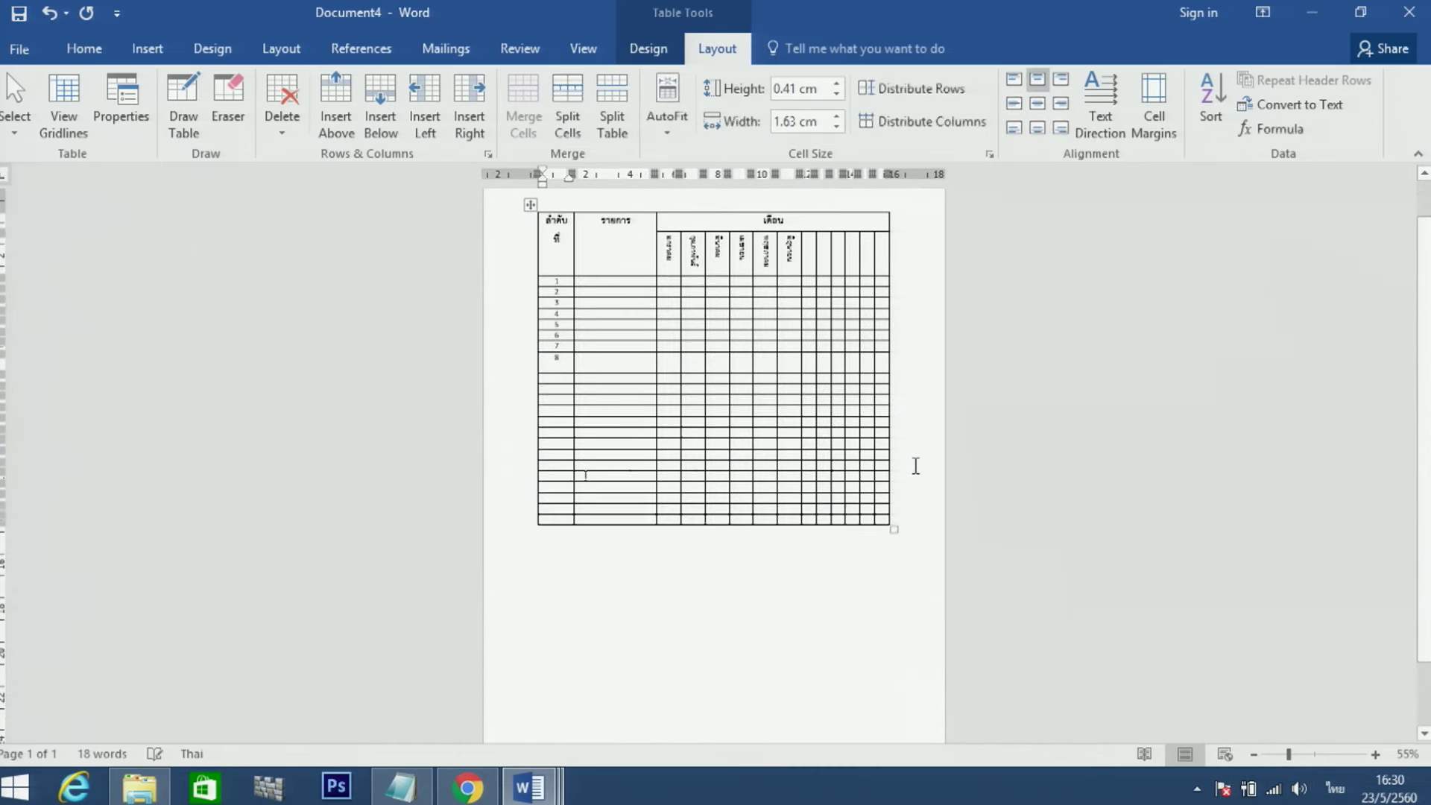
key(Return)
key(Return)
key(Return)
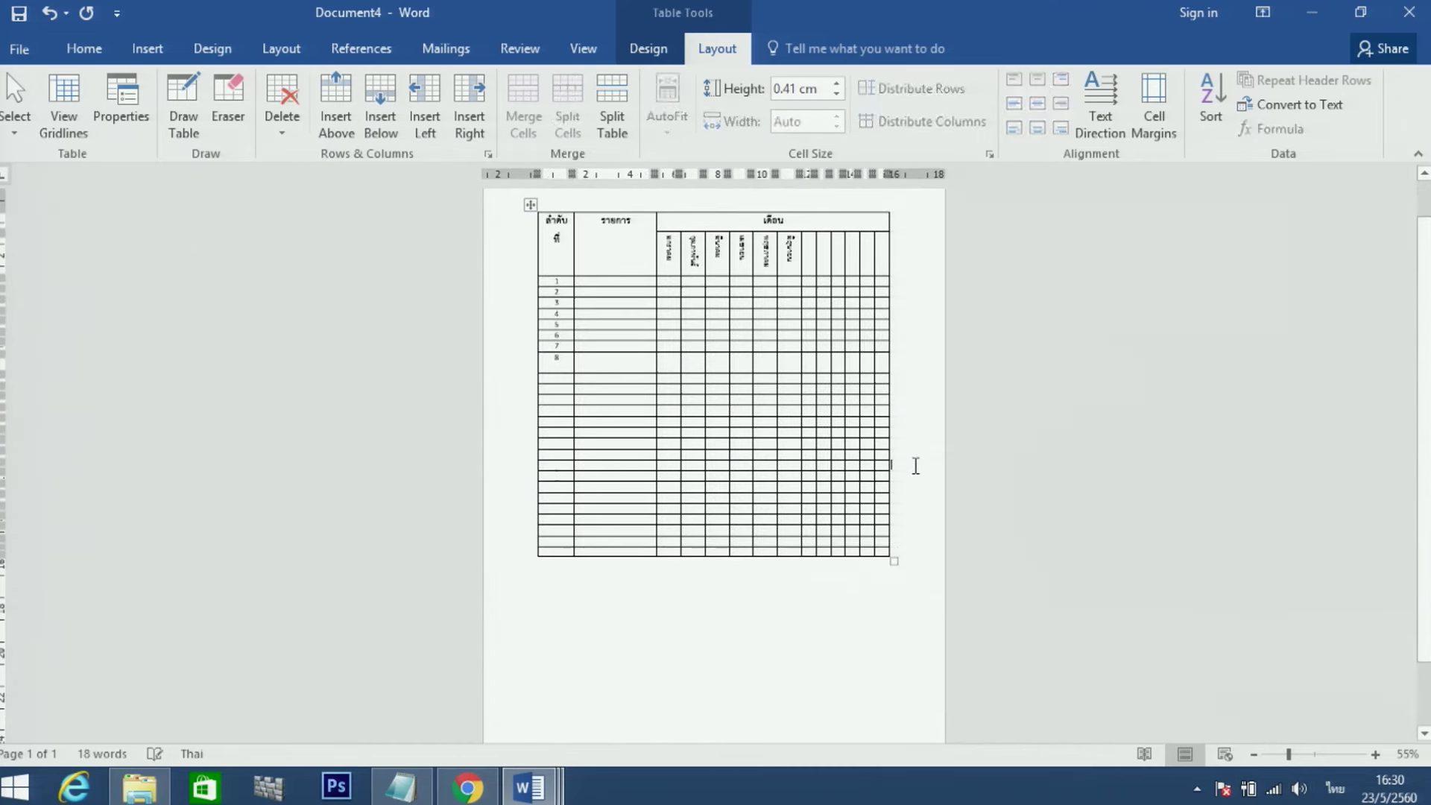
key(Return)
key(Return)
key(Return)
key(Return)
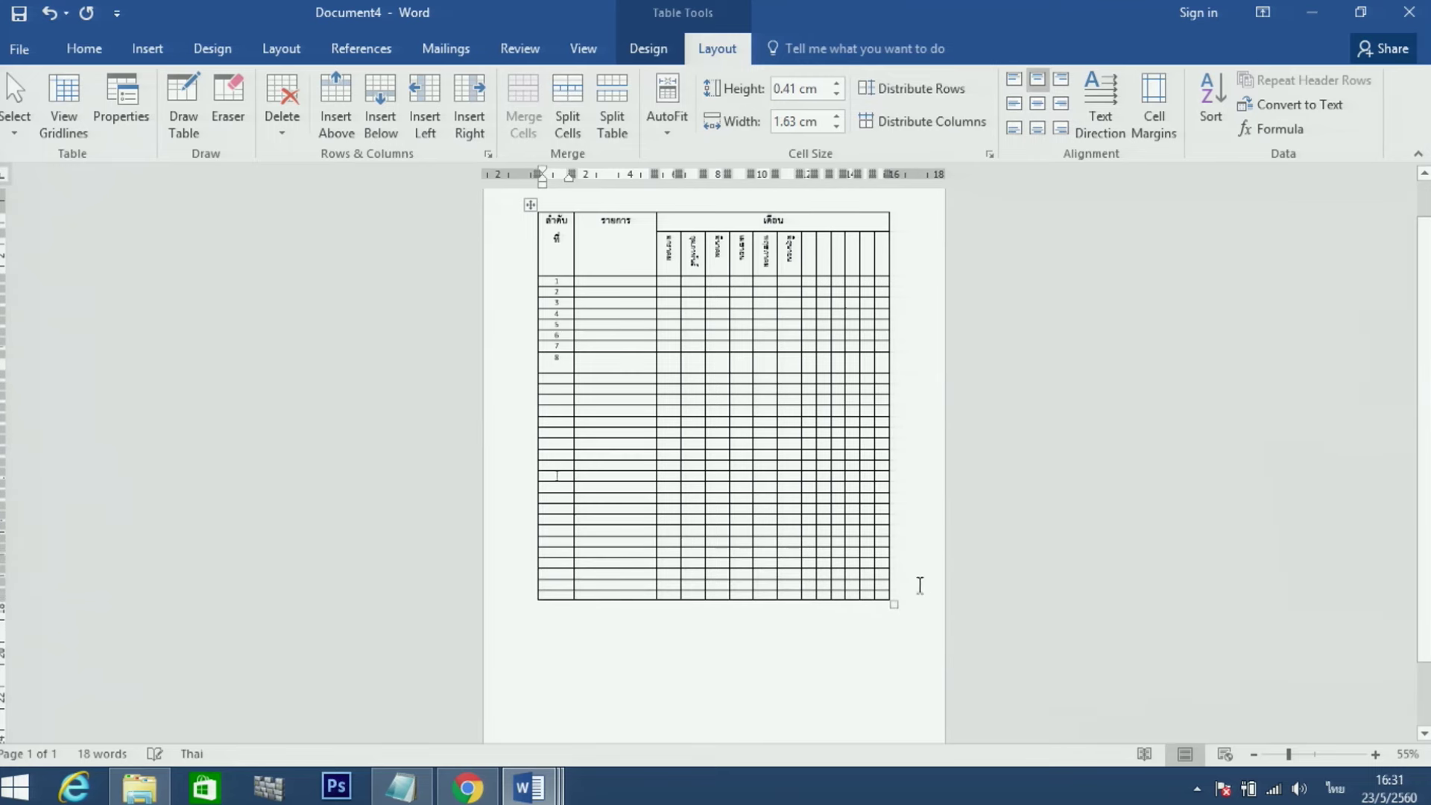
Step: Paste copies of the bottom rows twice so the table extends onto page 2
click(911, 623)
drag(919, 588, 527, 486)
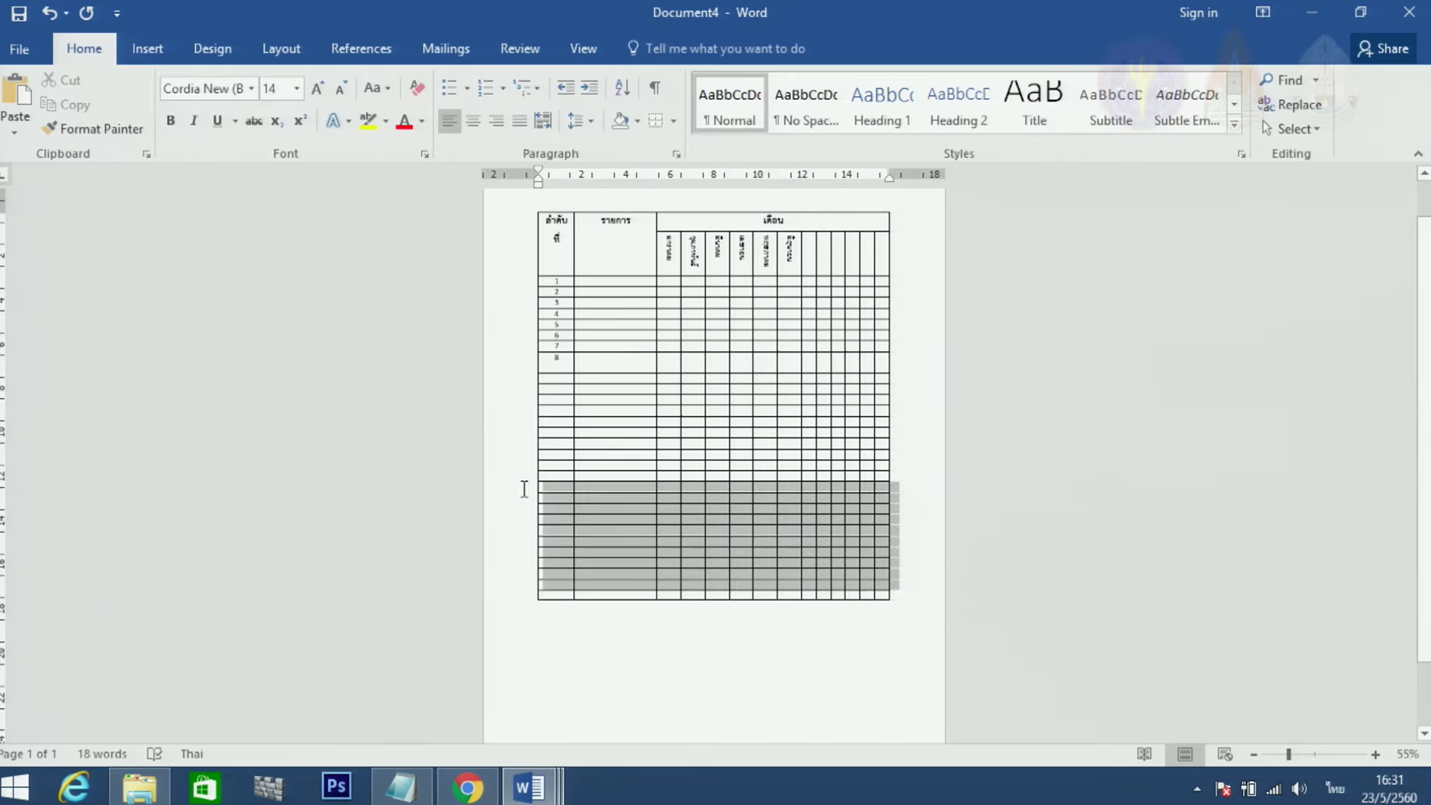
click(876, 616)
key(ctrl+v)
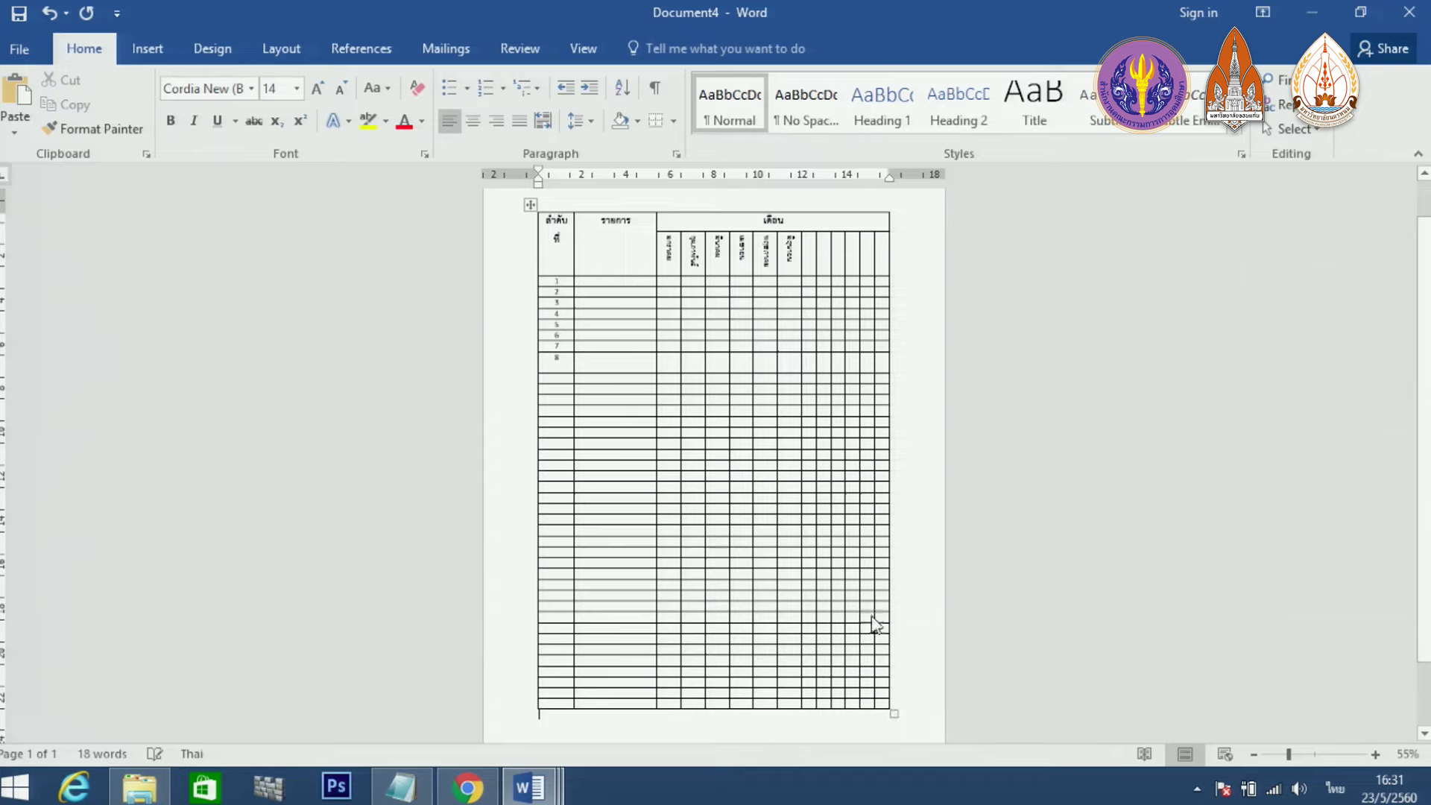
key(ctrl+v)
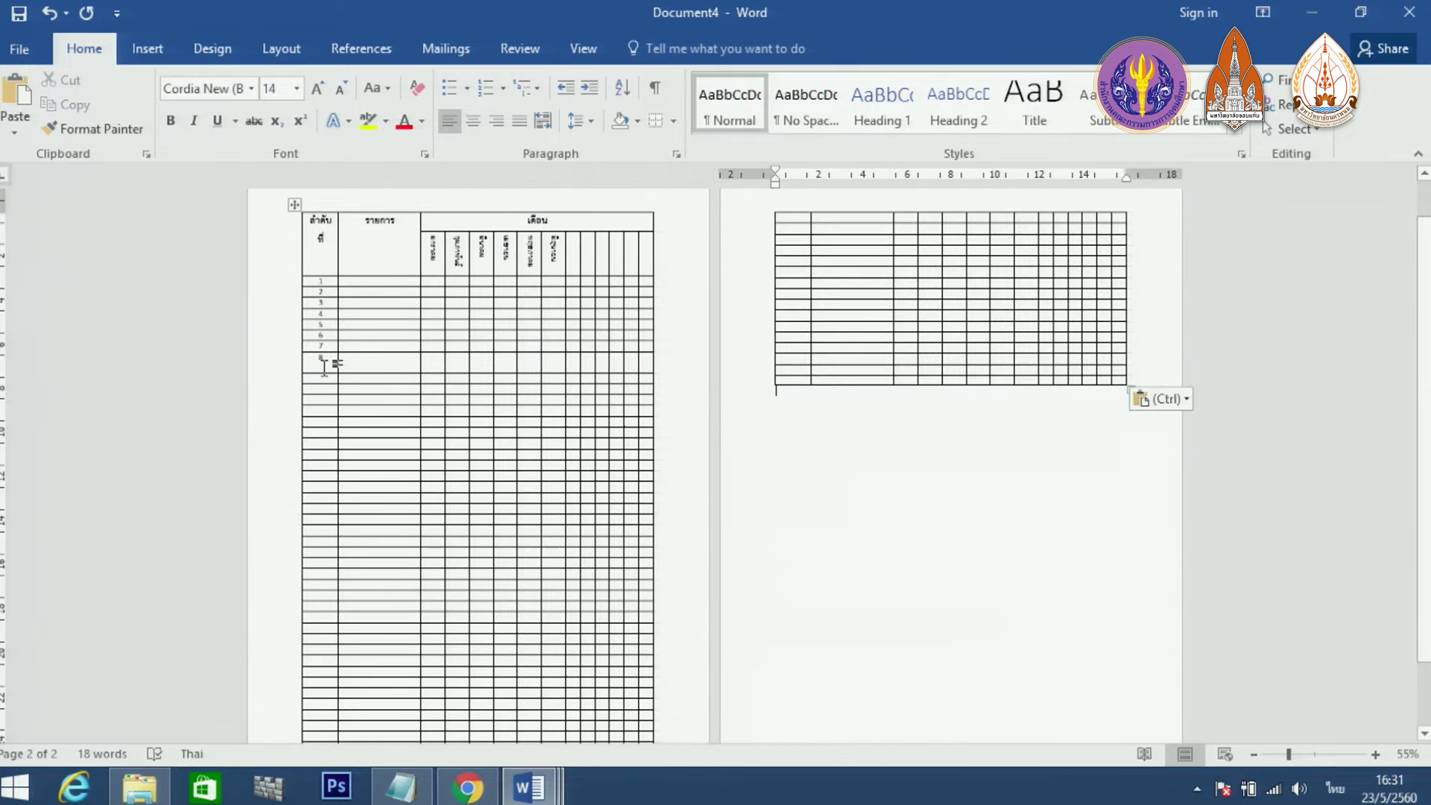
click(324, 365)
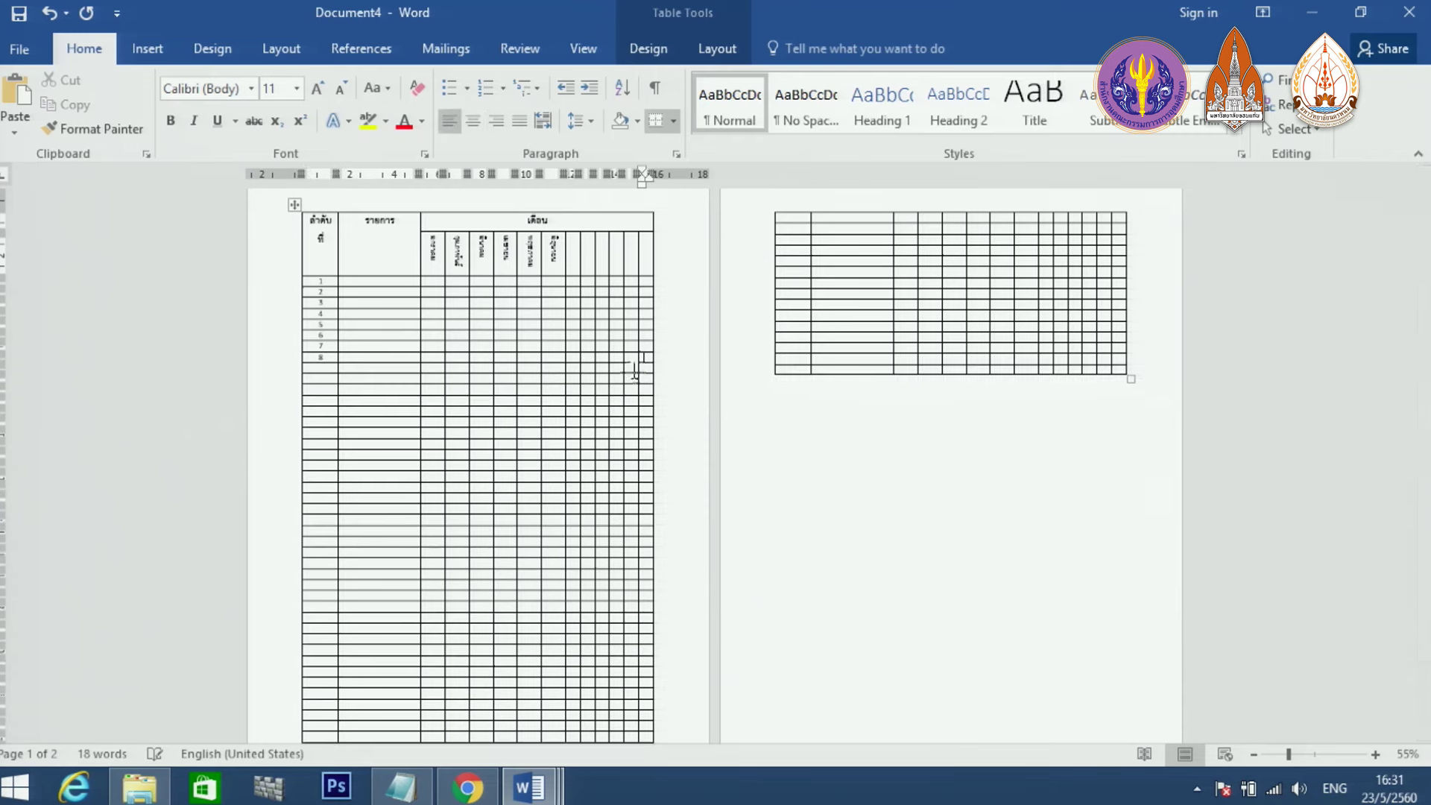
key(ctrl+End)
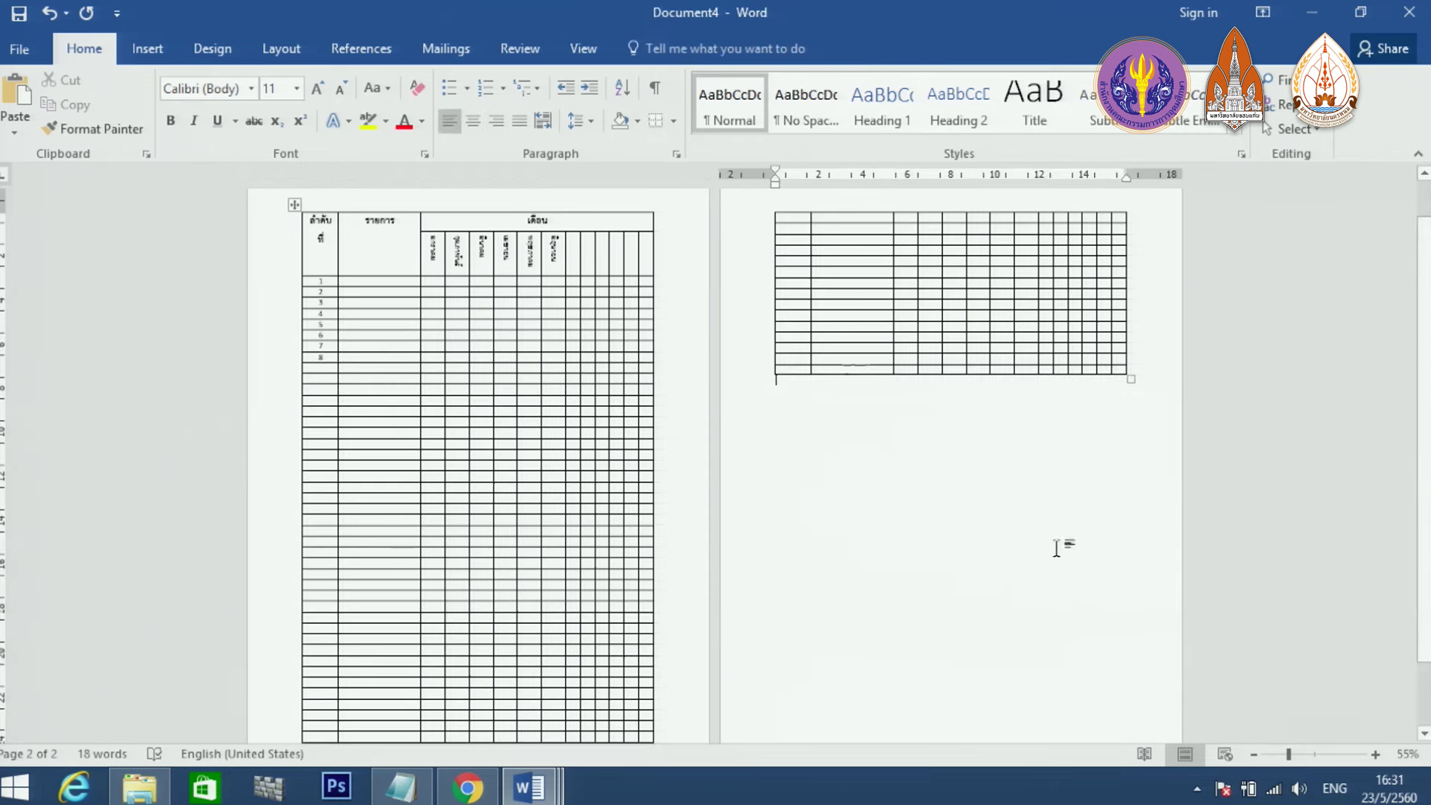
click(887, 216)
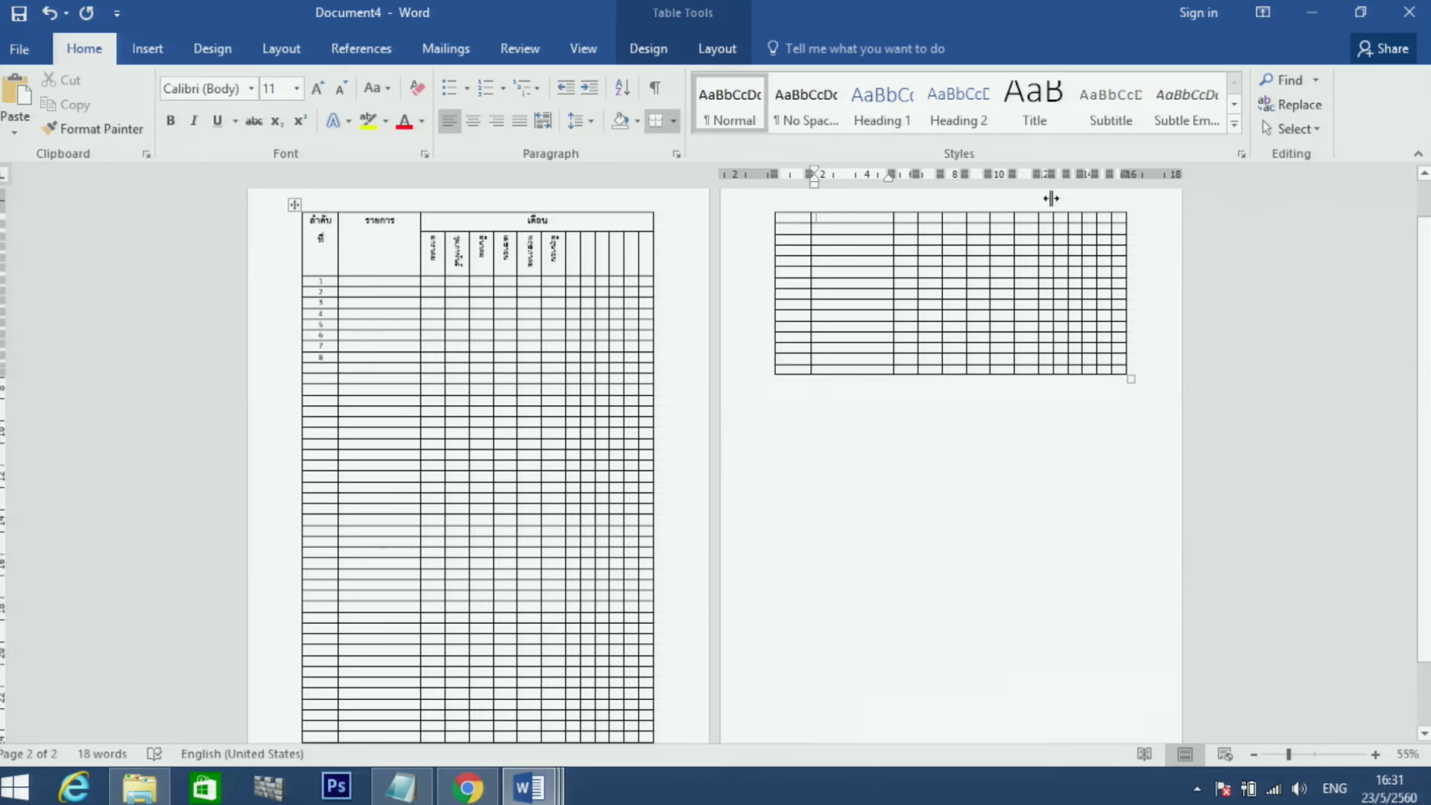
Step: Set the two header rows to repeat at the top of each page in Table Properties
click(290, 254)
drag(320, 223, 635, 257)
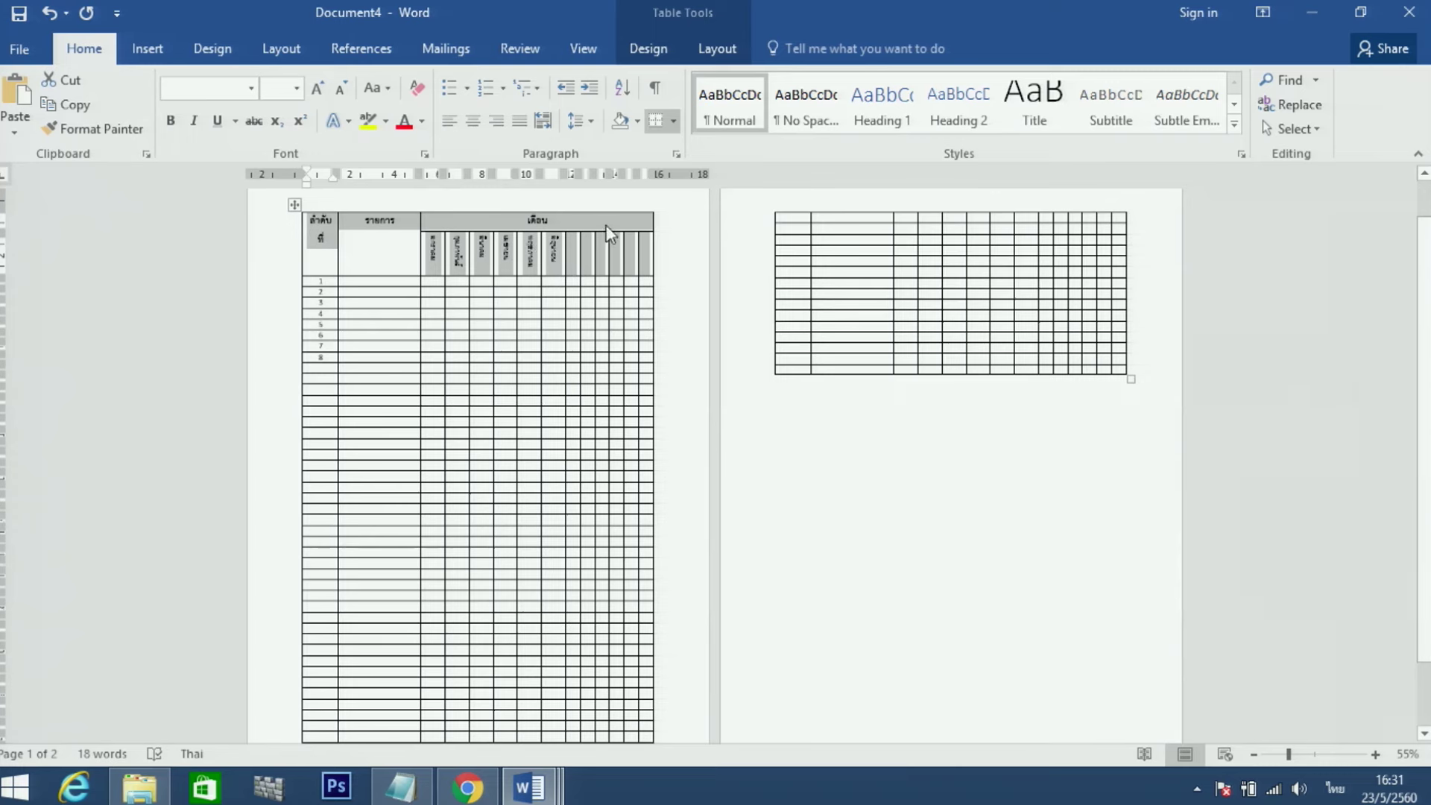
right_click(608, 233)
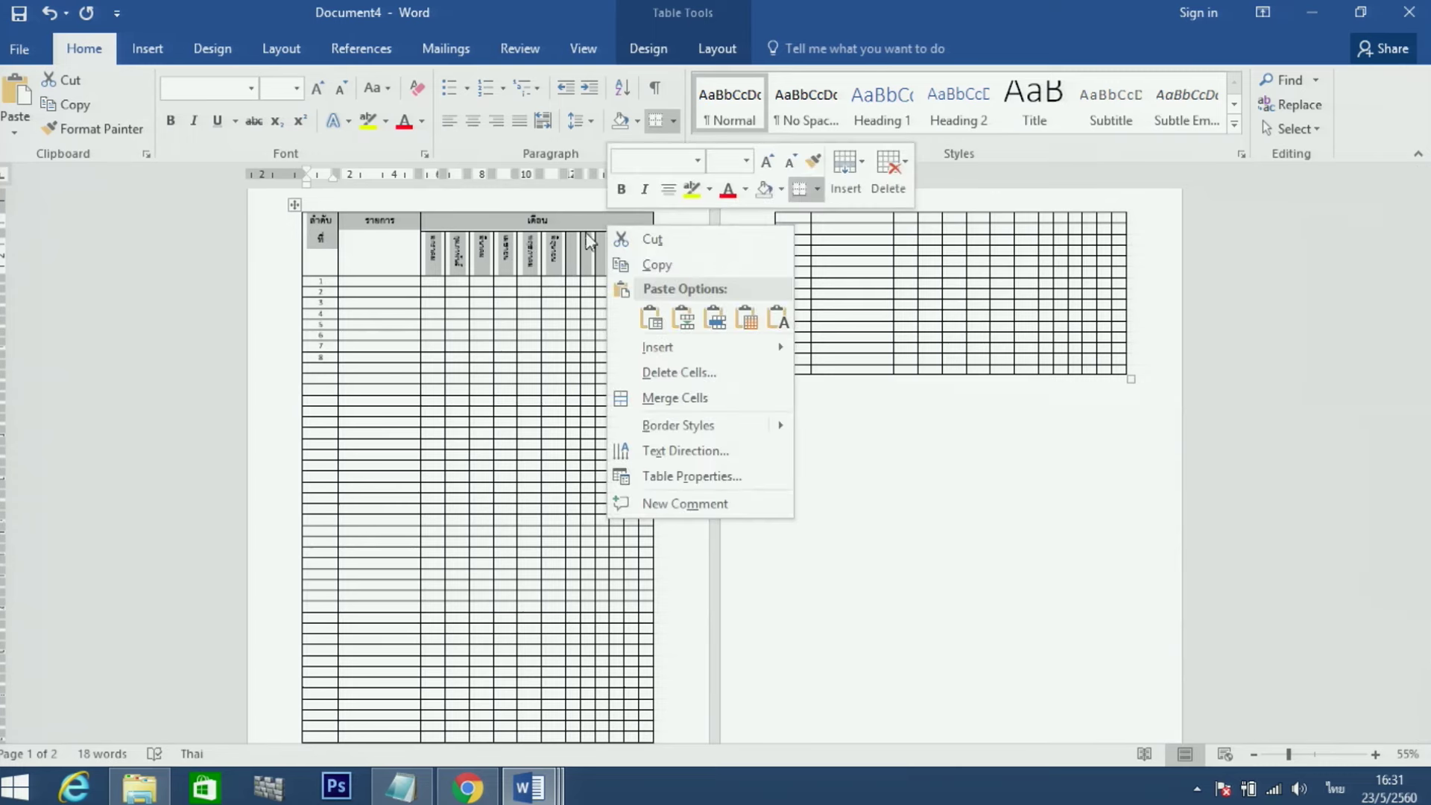
click(679, 478)
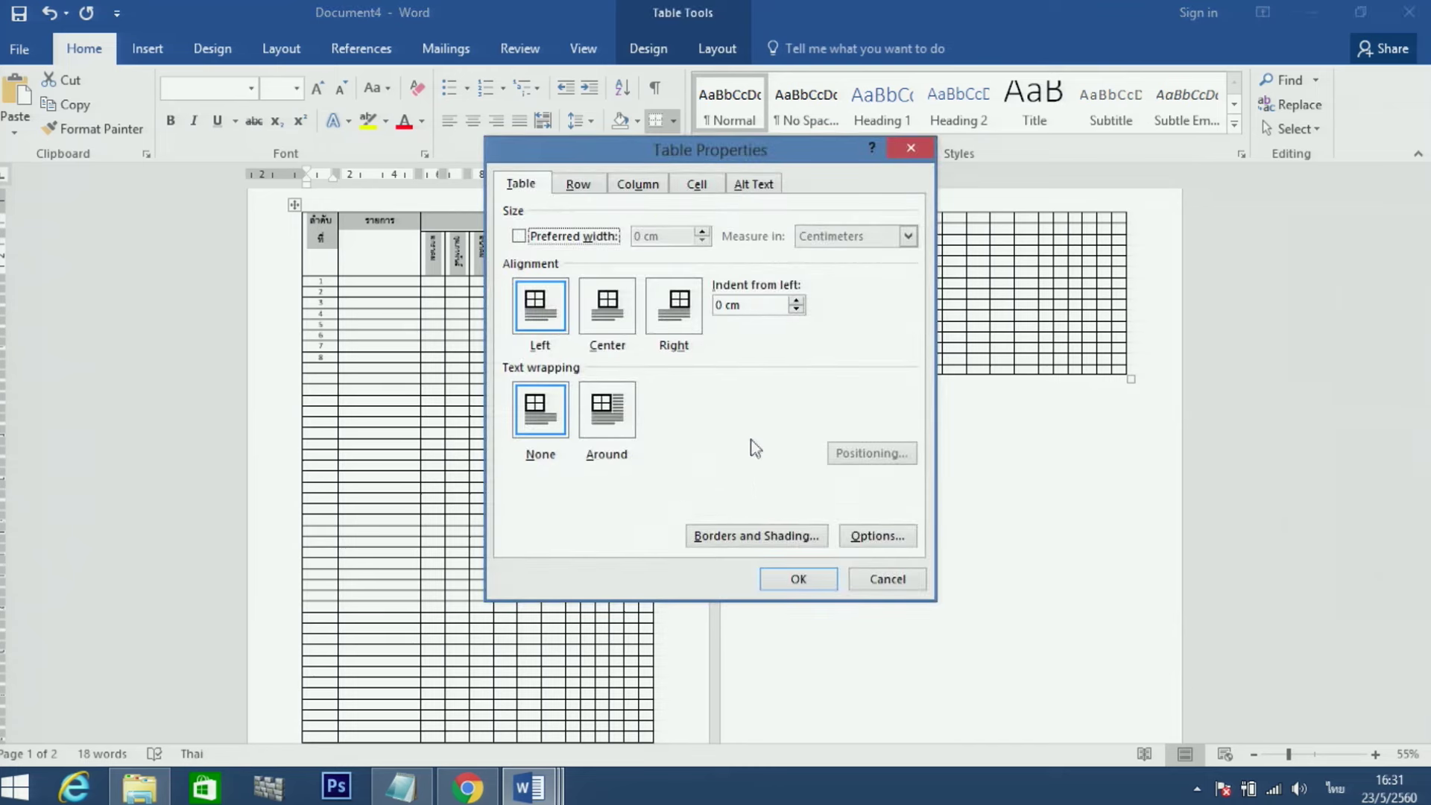
click(579, 184)
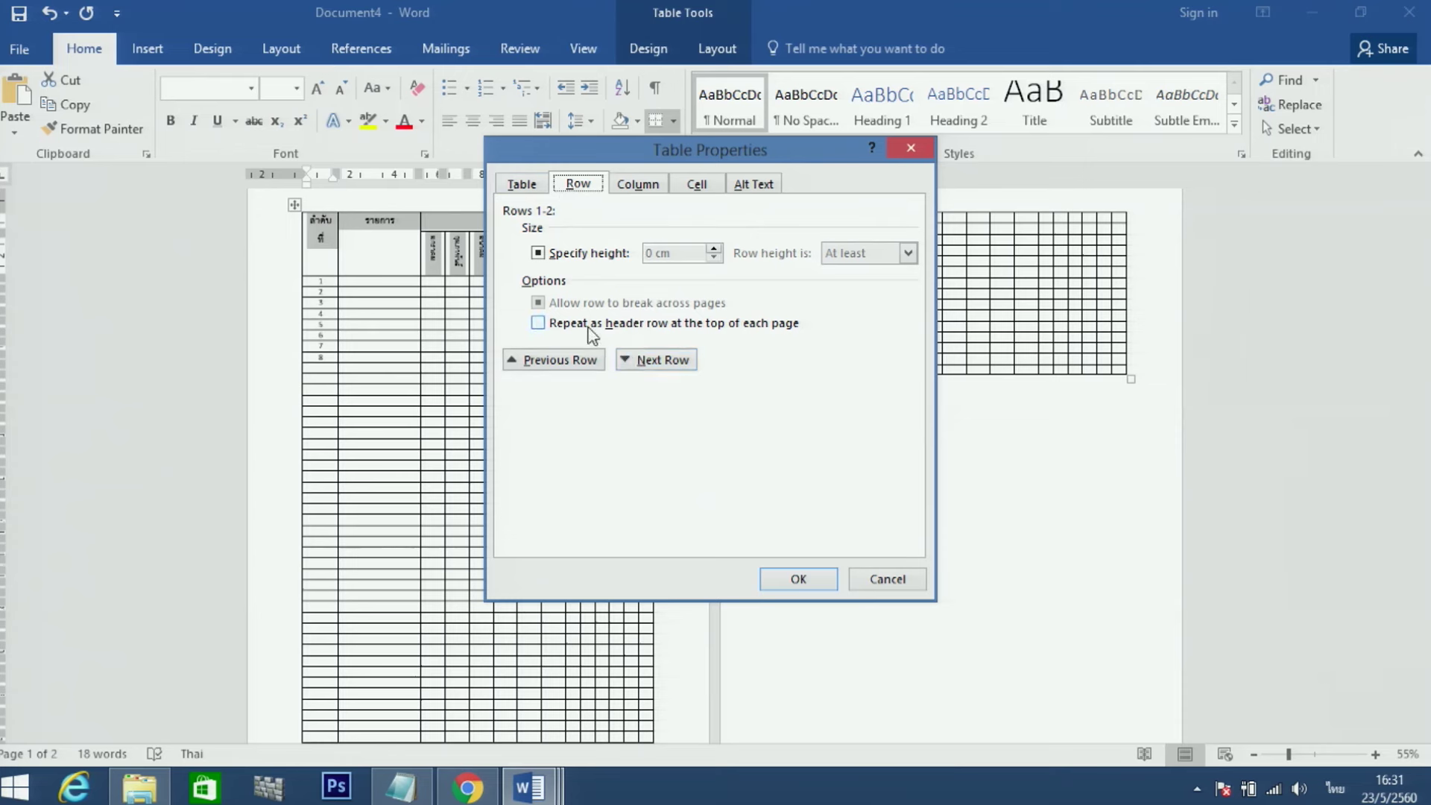
click(637, 332)
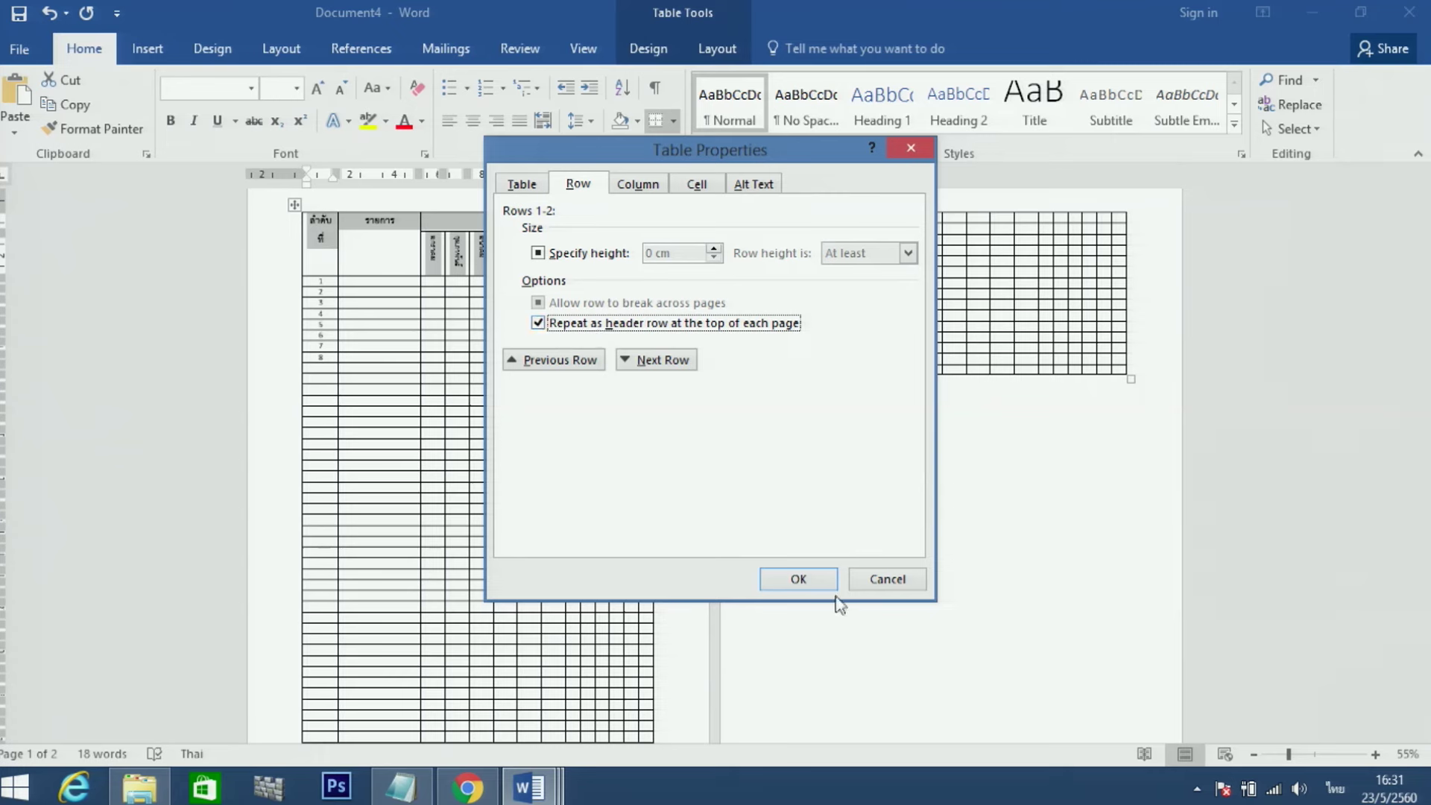
click(816, 580)
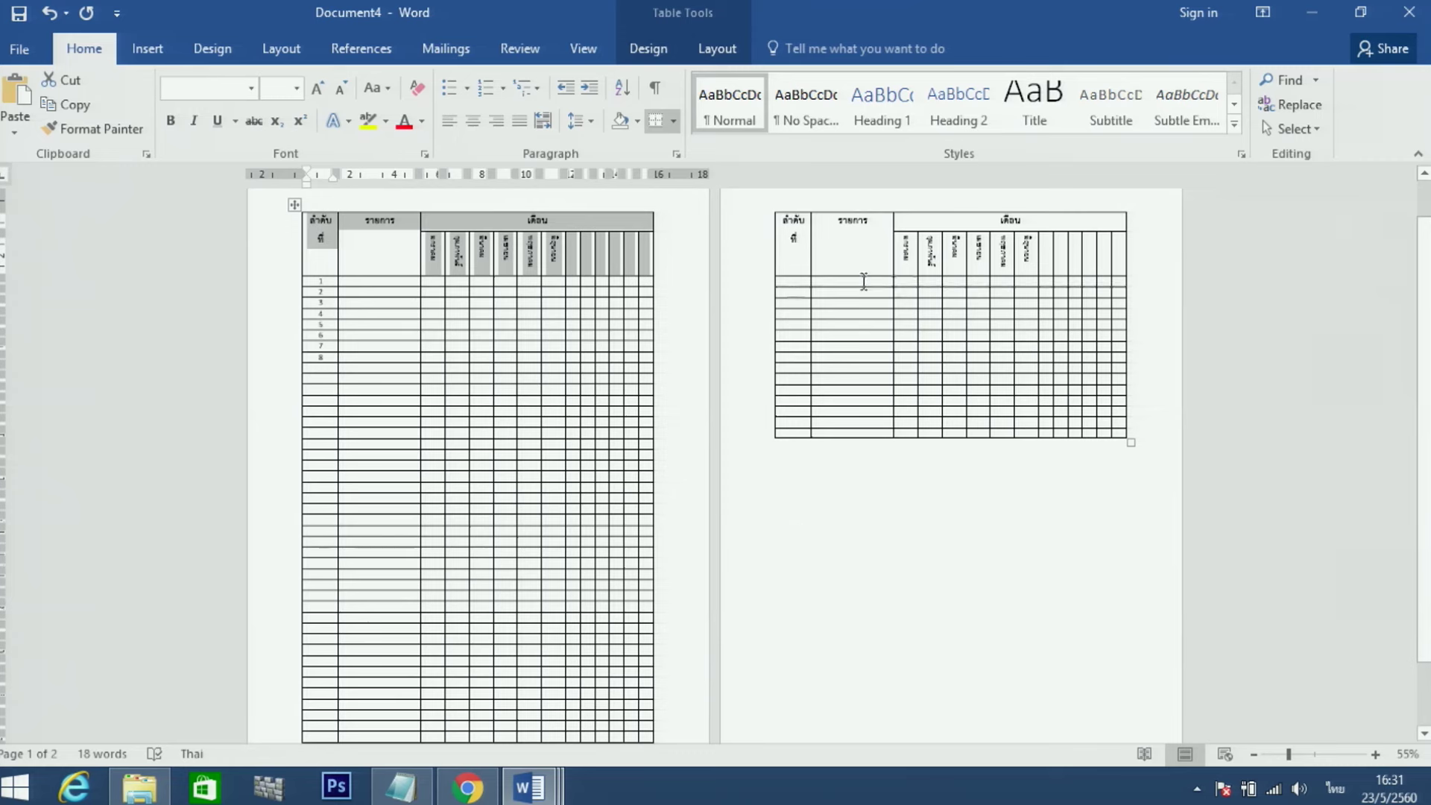
Step: Try stretching a page-2 row taller, undo it, and zoom page 1's table to about 89%
click(858, 256)
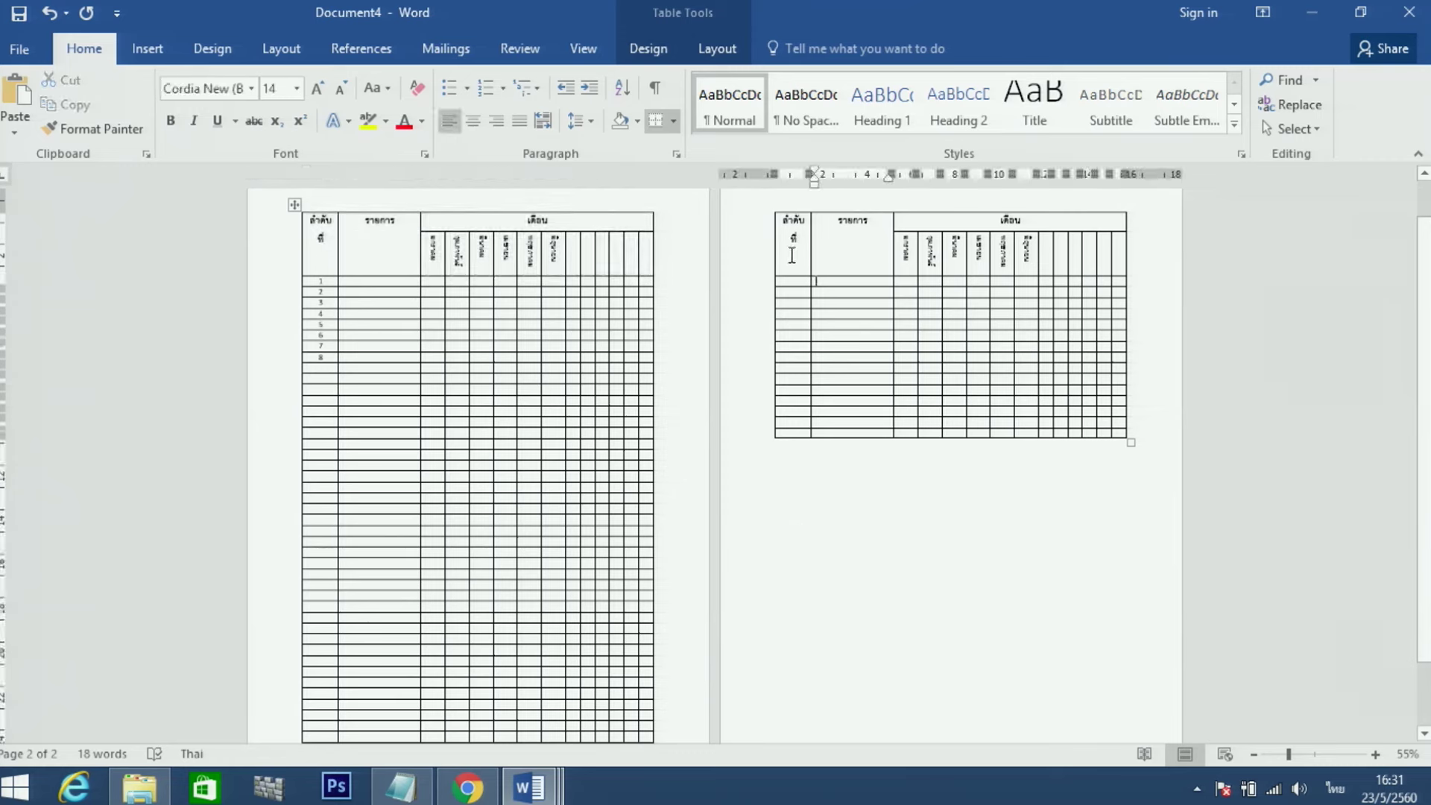
click(995, 281)
drag(1048, 427, 1048, 627)
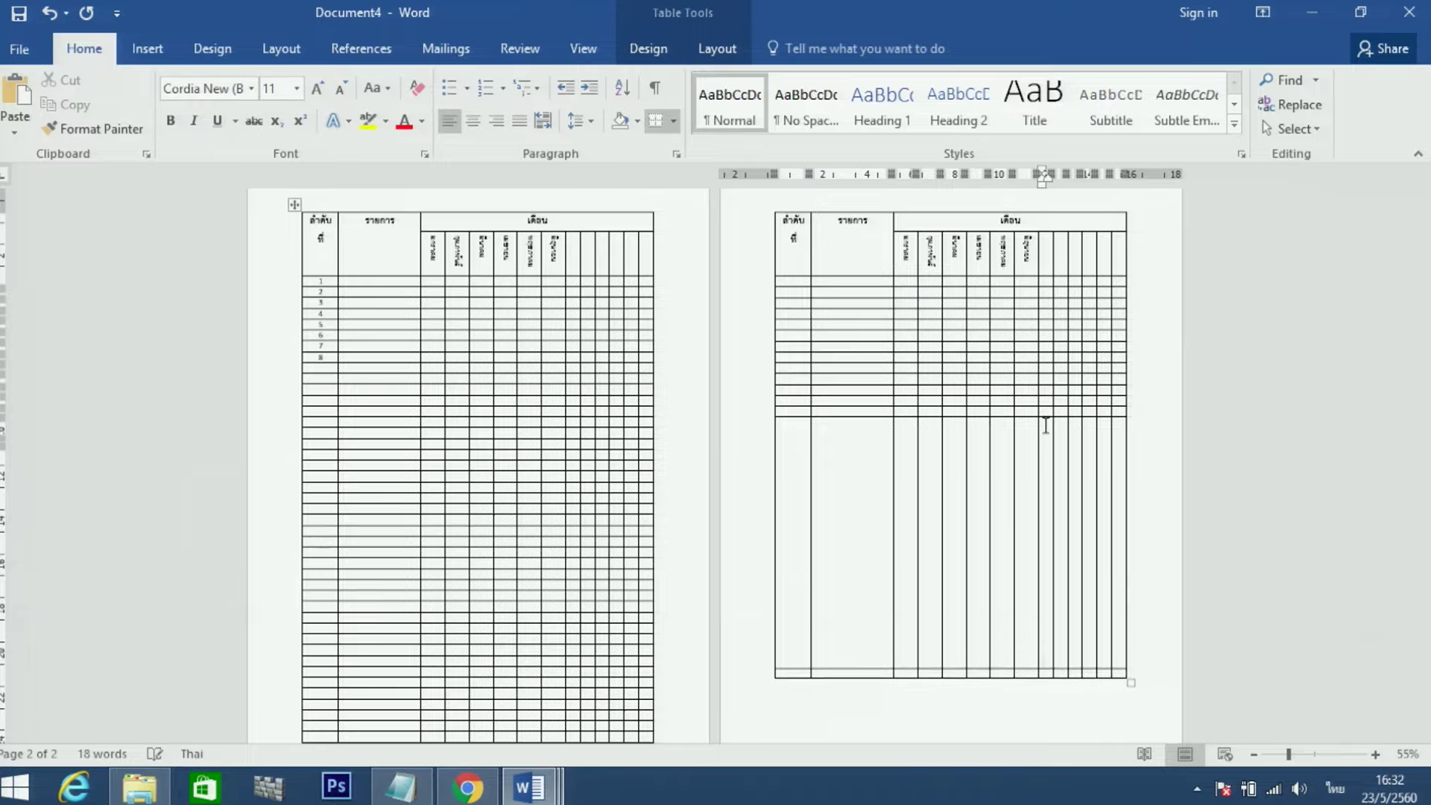
drag(1048, 626, 1048, 738)
scroll(1036, 436, down, 5)
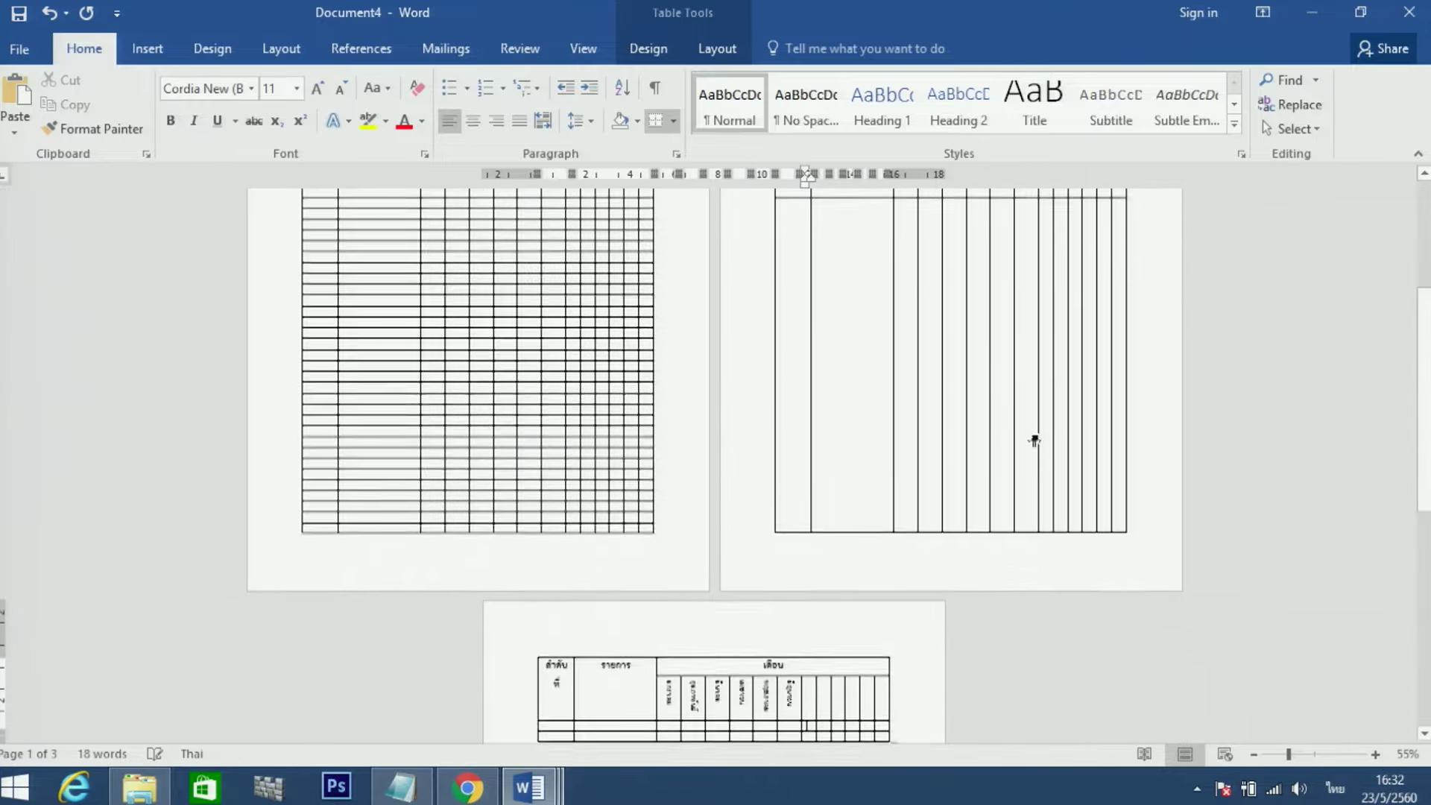
scroll(802, 596, up, 1)
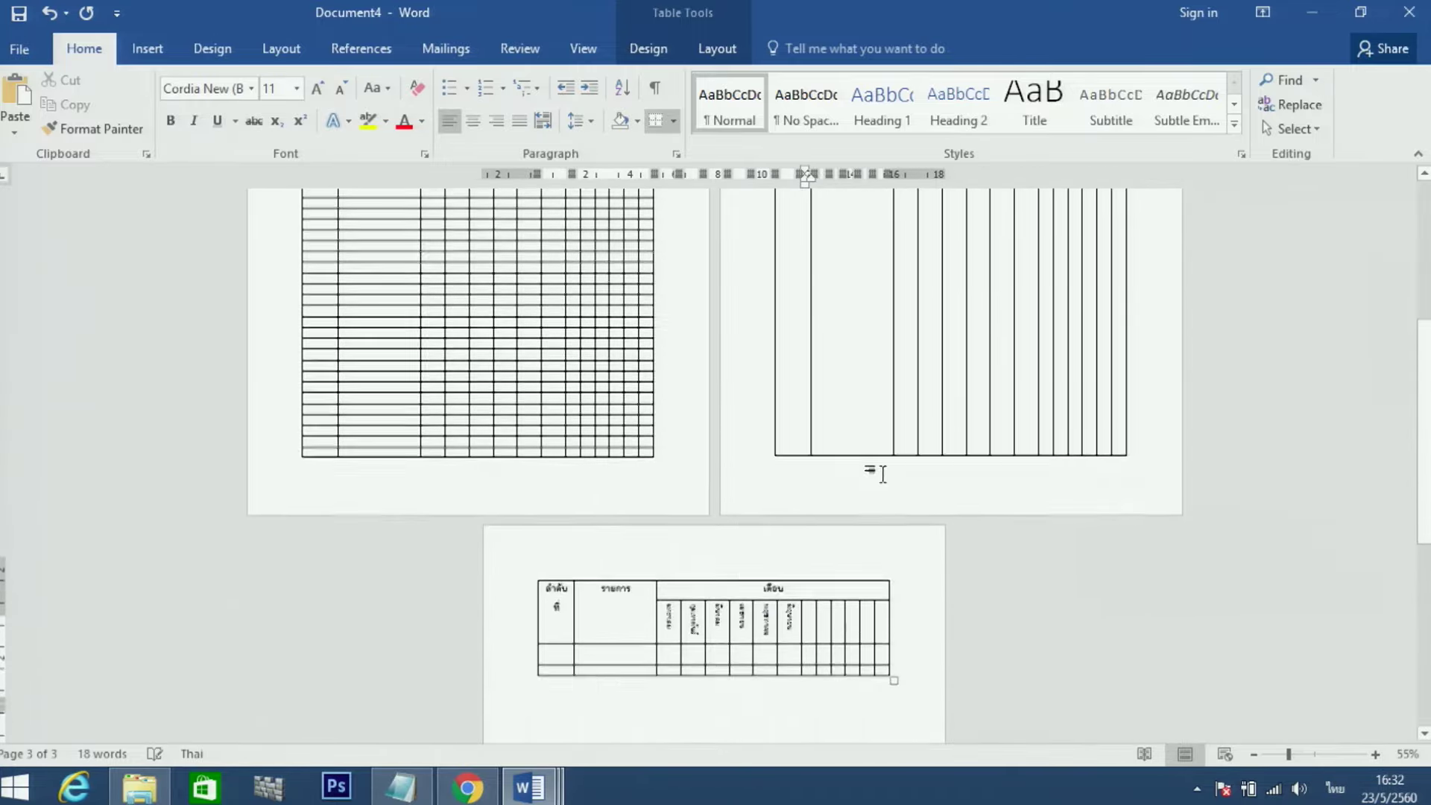
scroll(872, 473, up, 2)
scroll(853, 441, up, 2)
scroll(854, 432, up, 1)
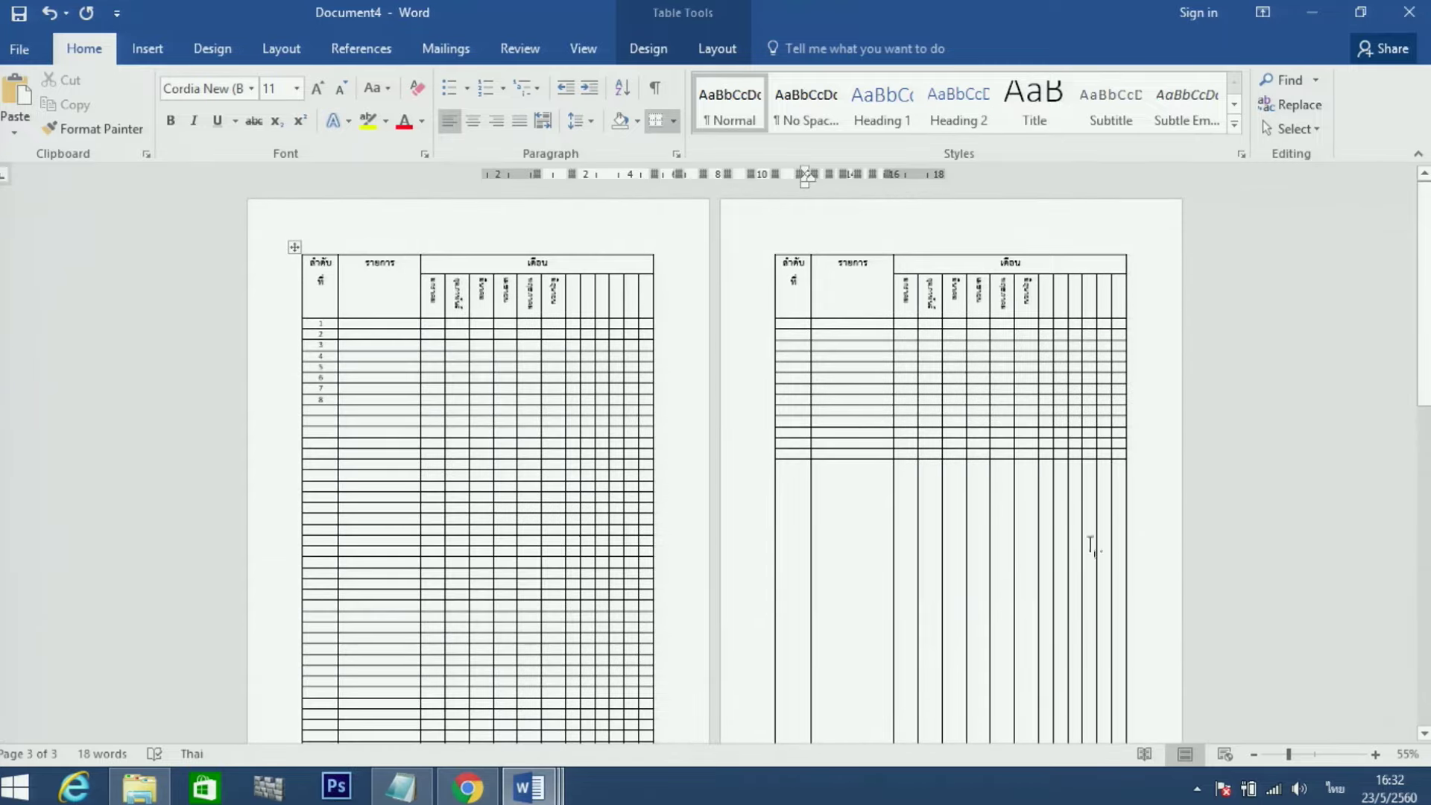
key(ctrl+z)
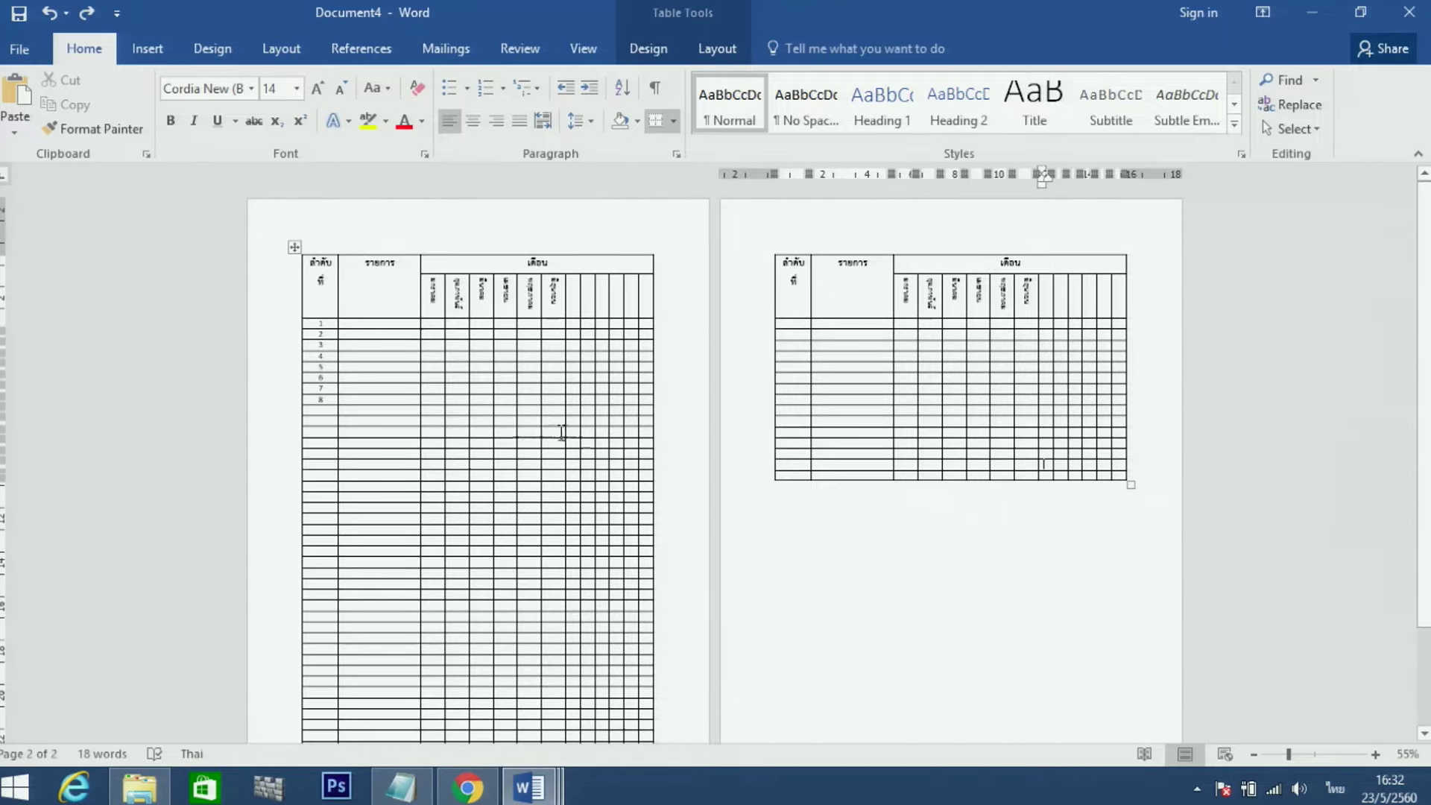
click(370, 419)
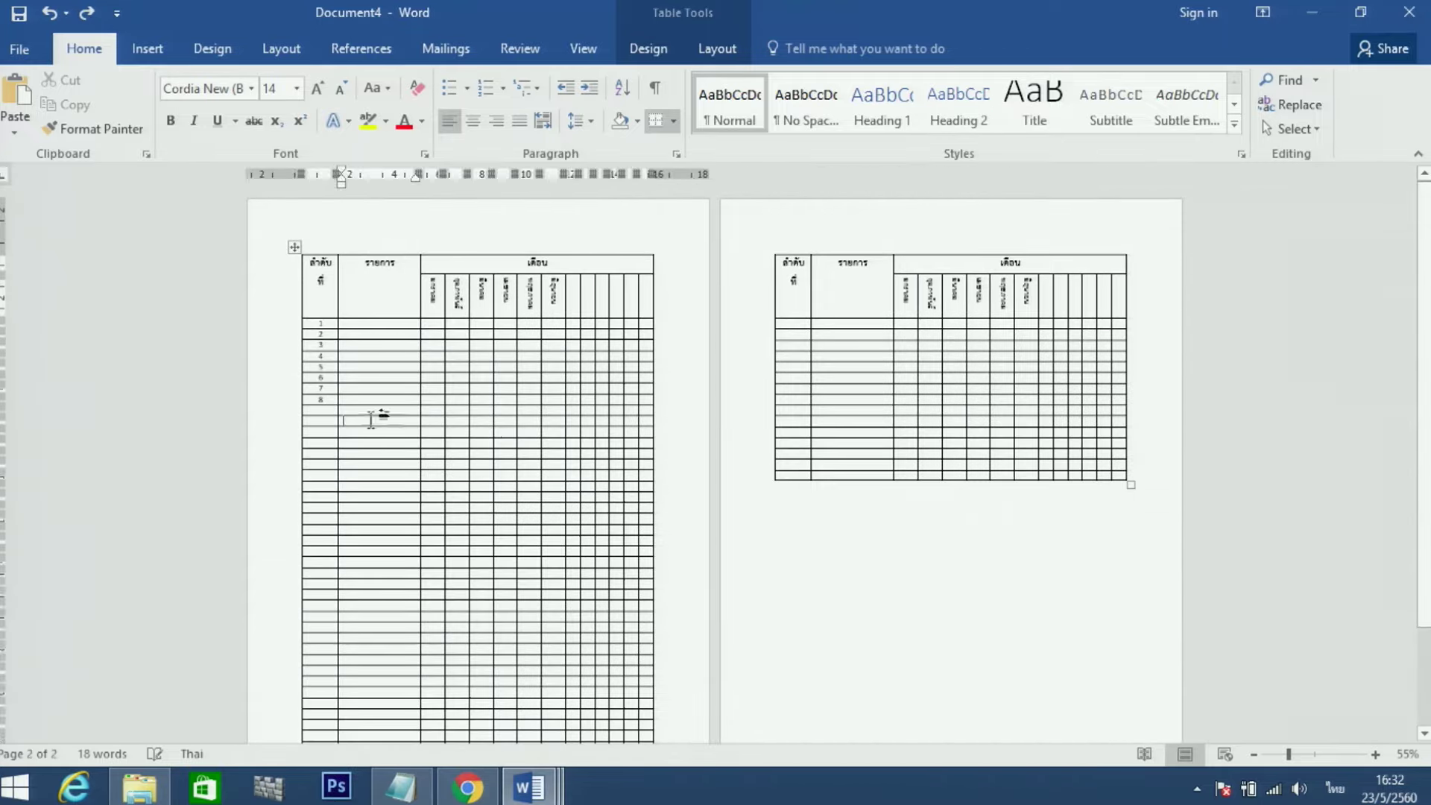
click(1310, 755)
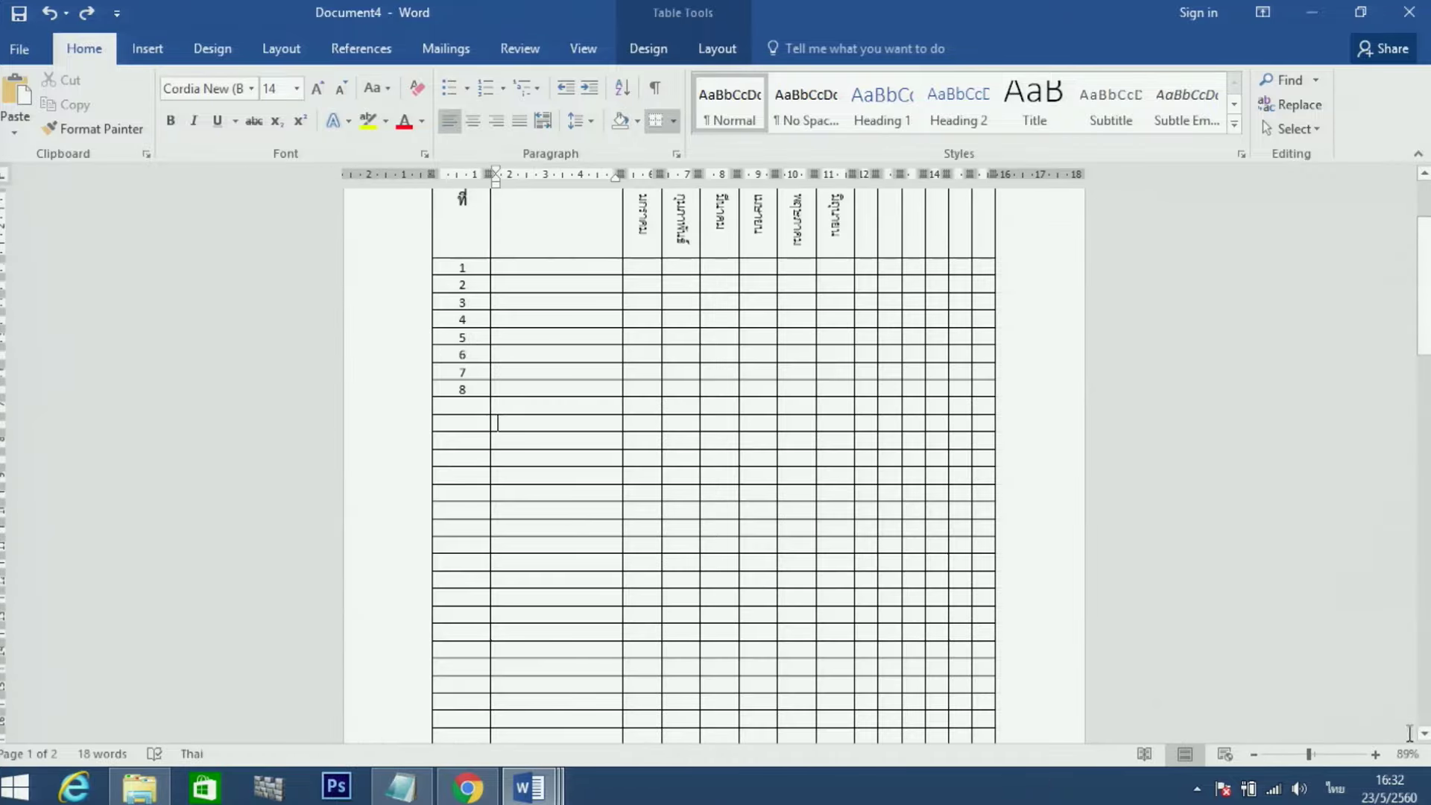
Step: Split the table at the first blank row below row 8 with Split Table
click(1375, 754)
scroll(965, 505, up, 3)
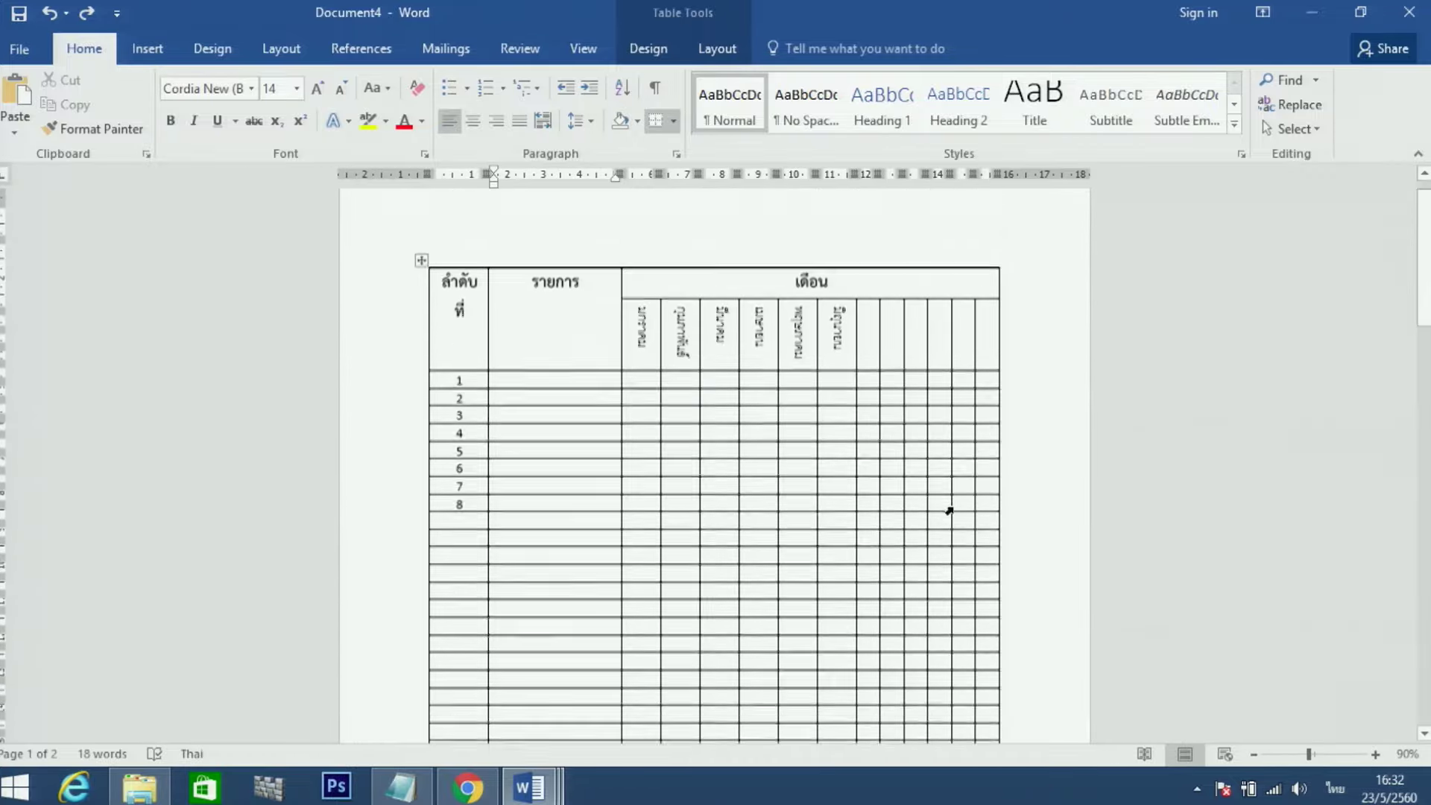
scroll(949, 512, down, 3)
click(766, 475)
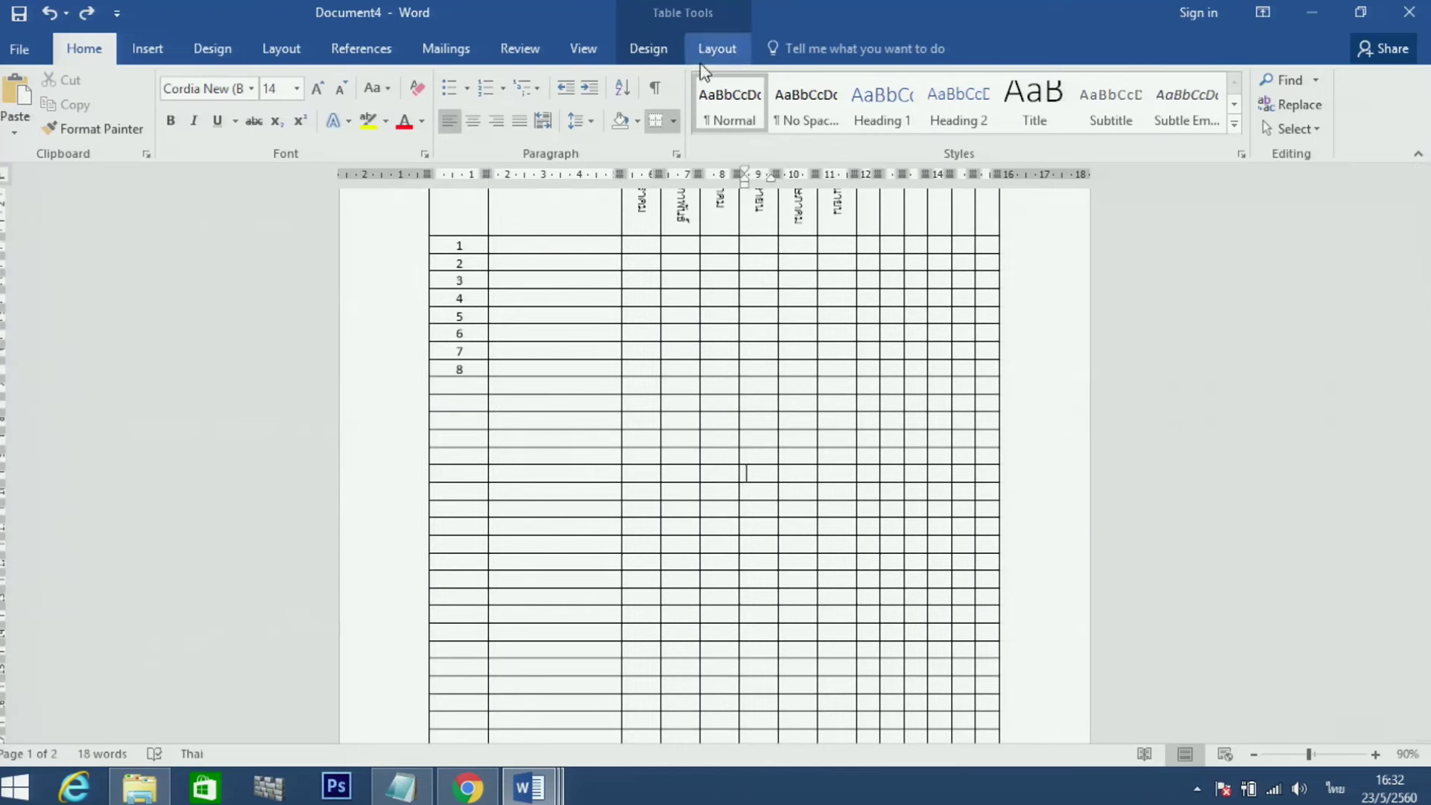
click(716, 49)
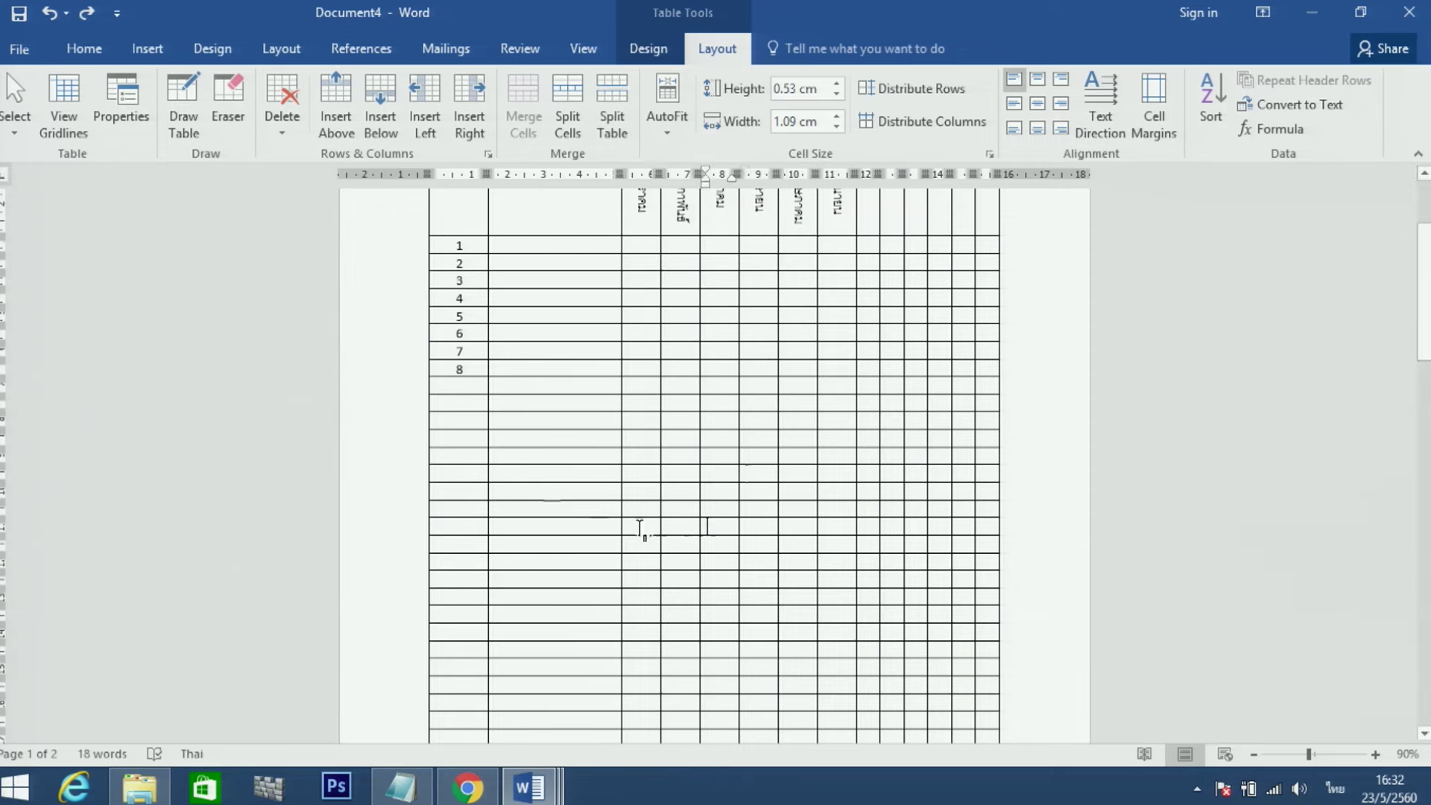
click(521, 428)
scroll(595, 425, up, 3)
scroll(595, 425, up, 1)
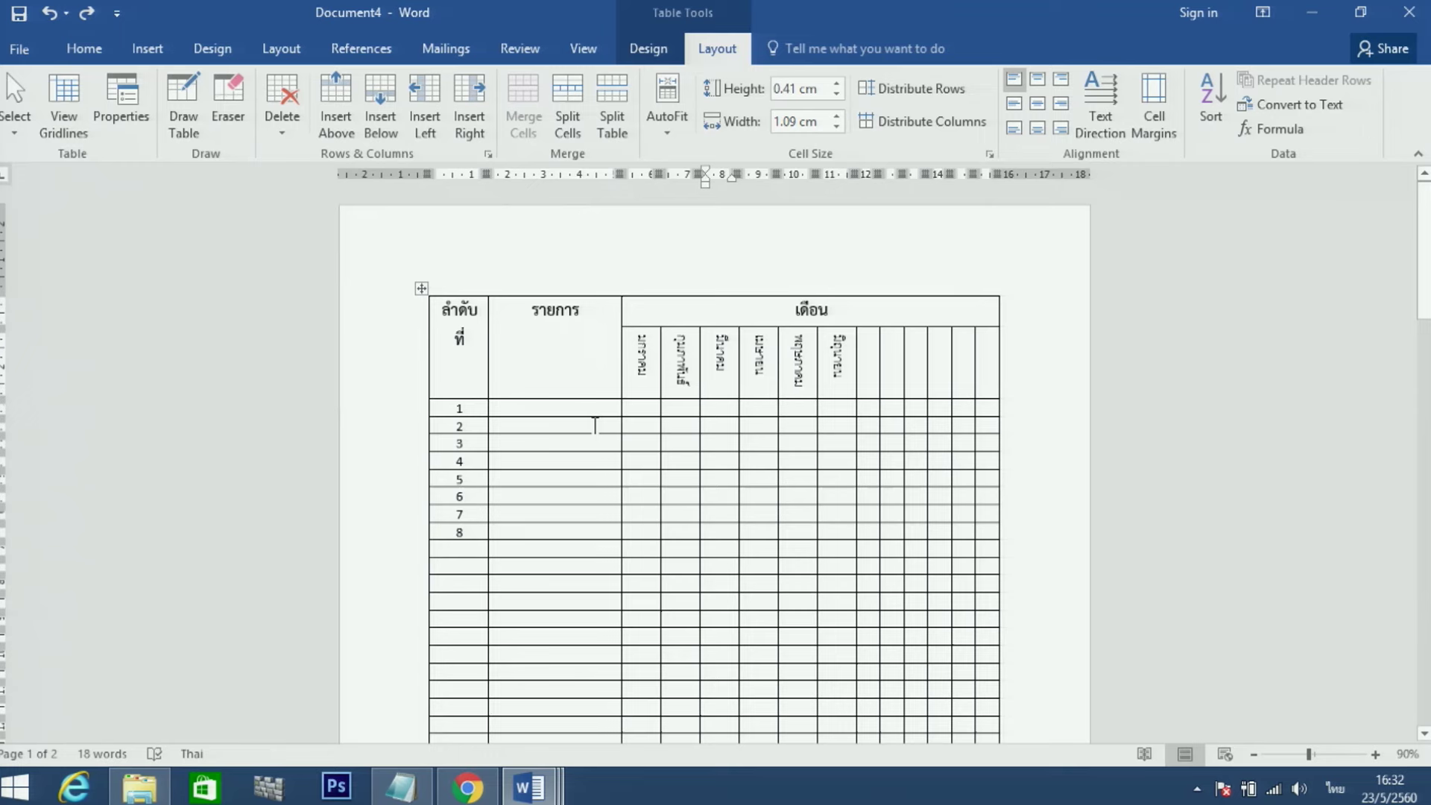
scroll(595, 425, down, 2)
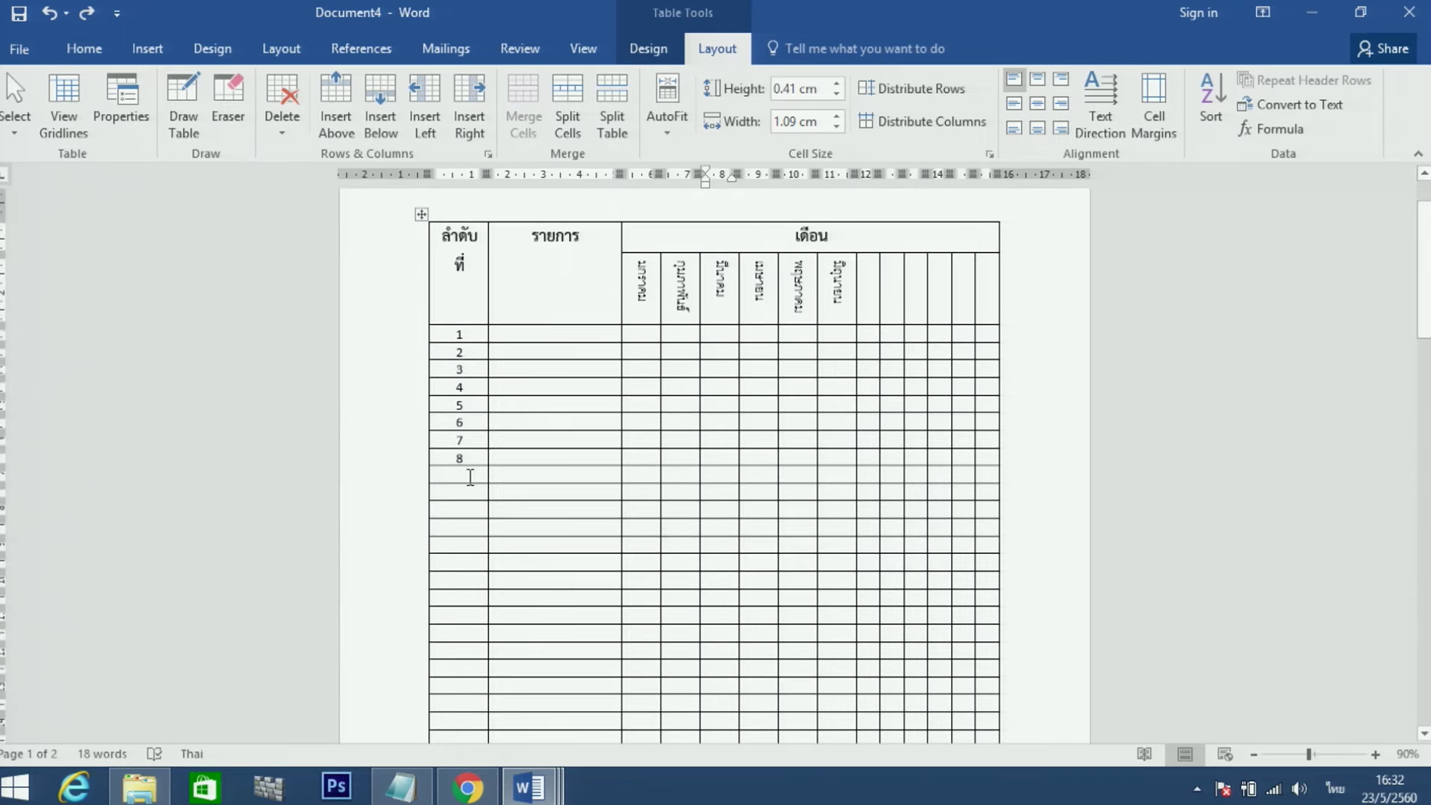
click(471, 477)
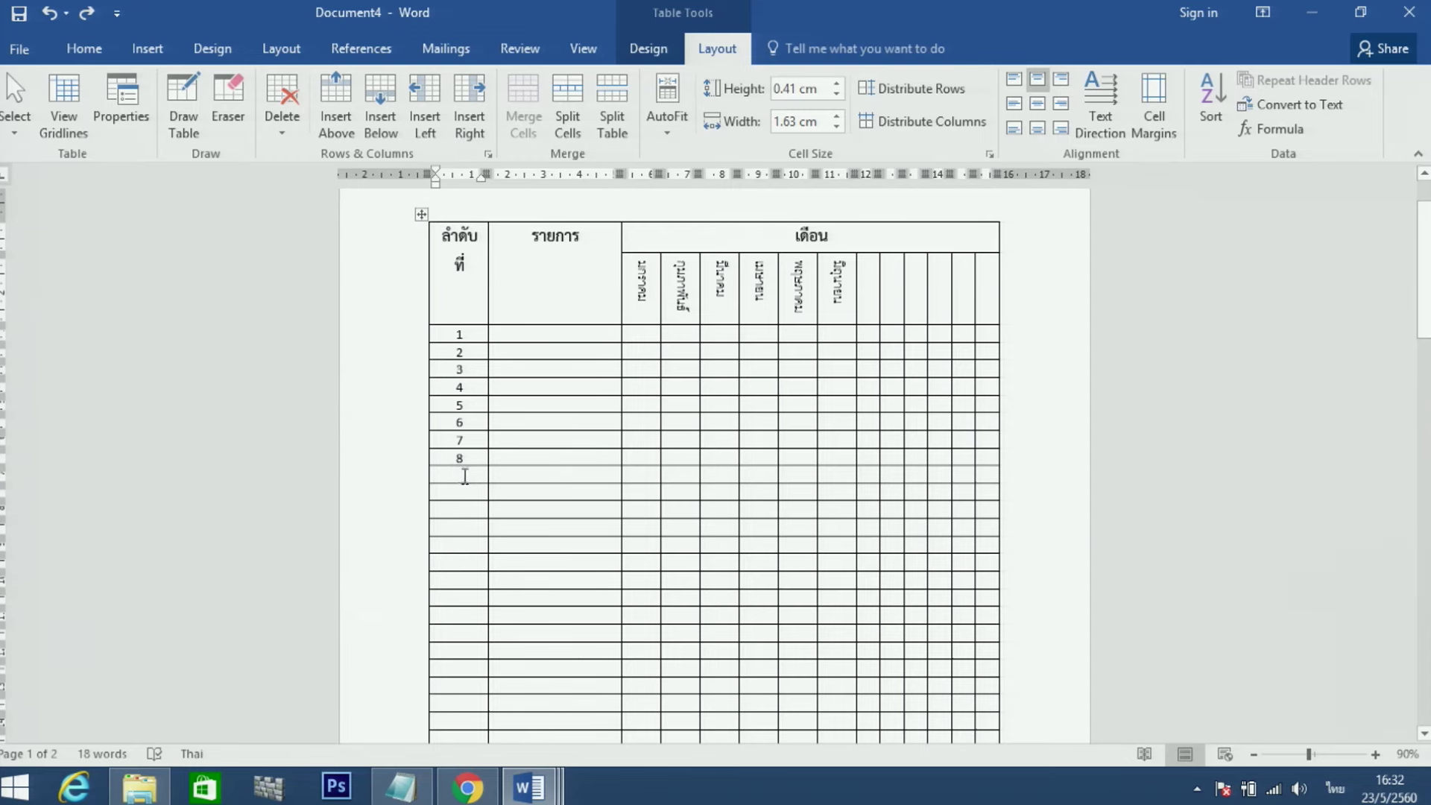
click(612, 101)
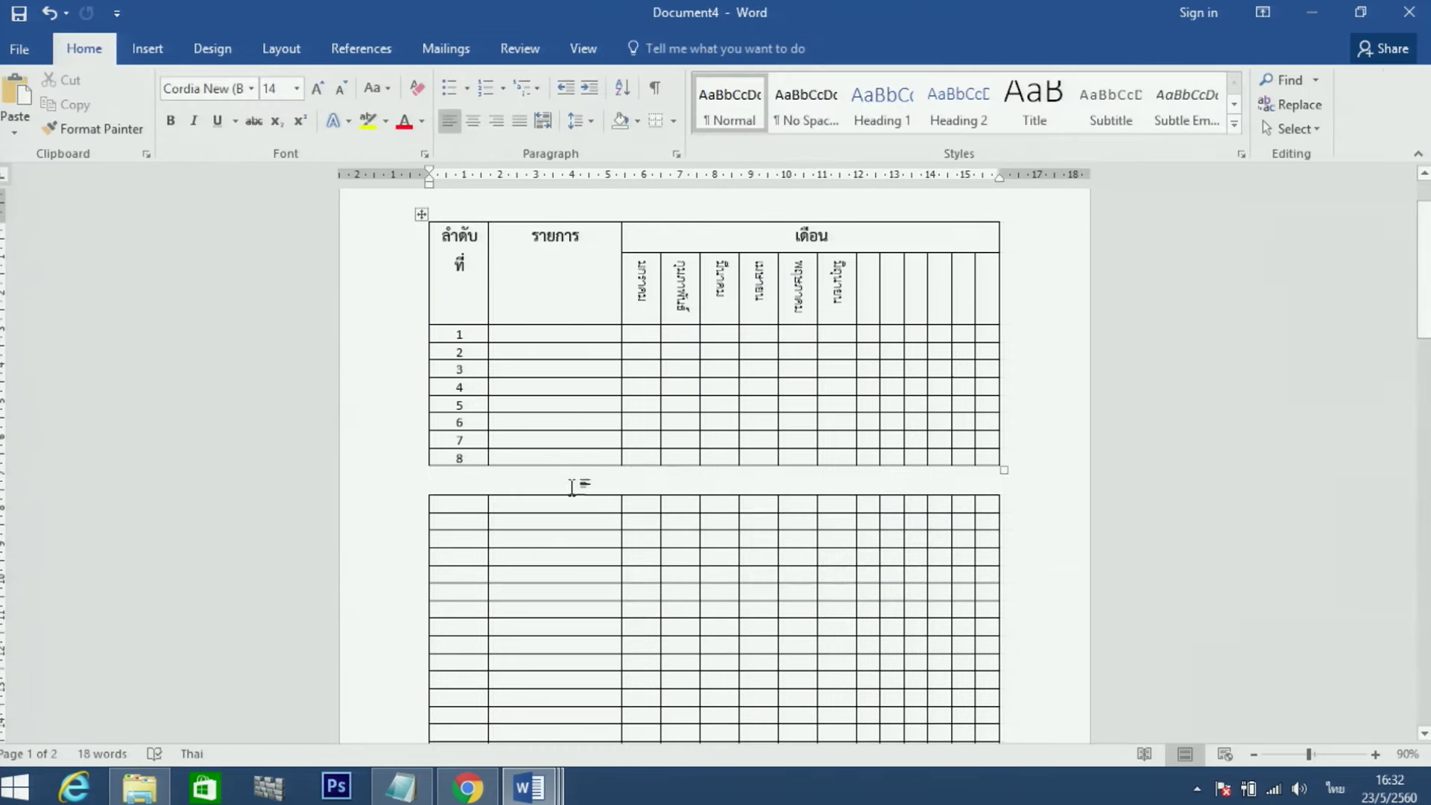
Step: Add a blank line between the two tables and an empty line above the first table
scroll(581, 483, up, 2)
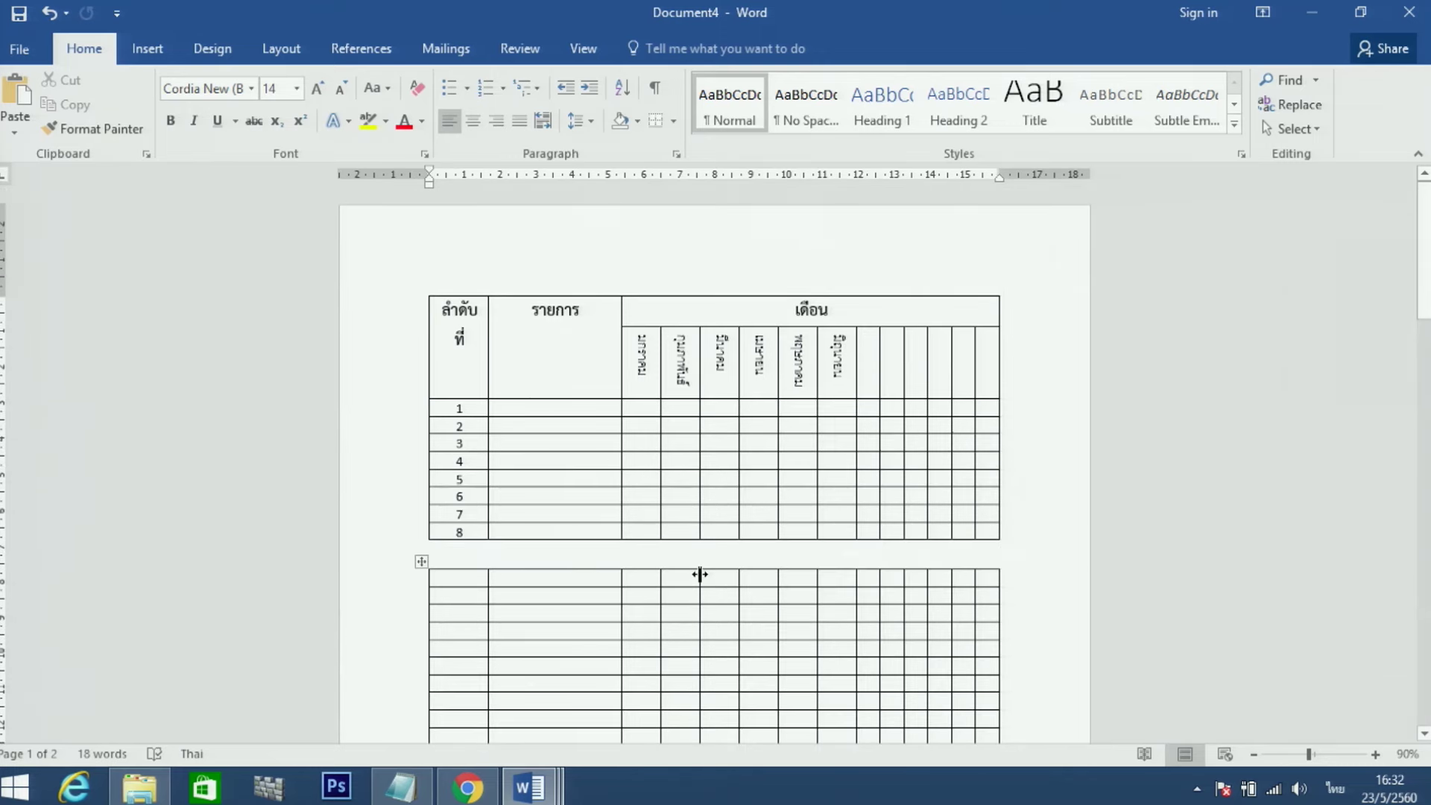
key(Return)
key(Return)
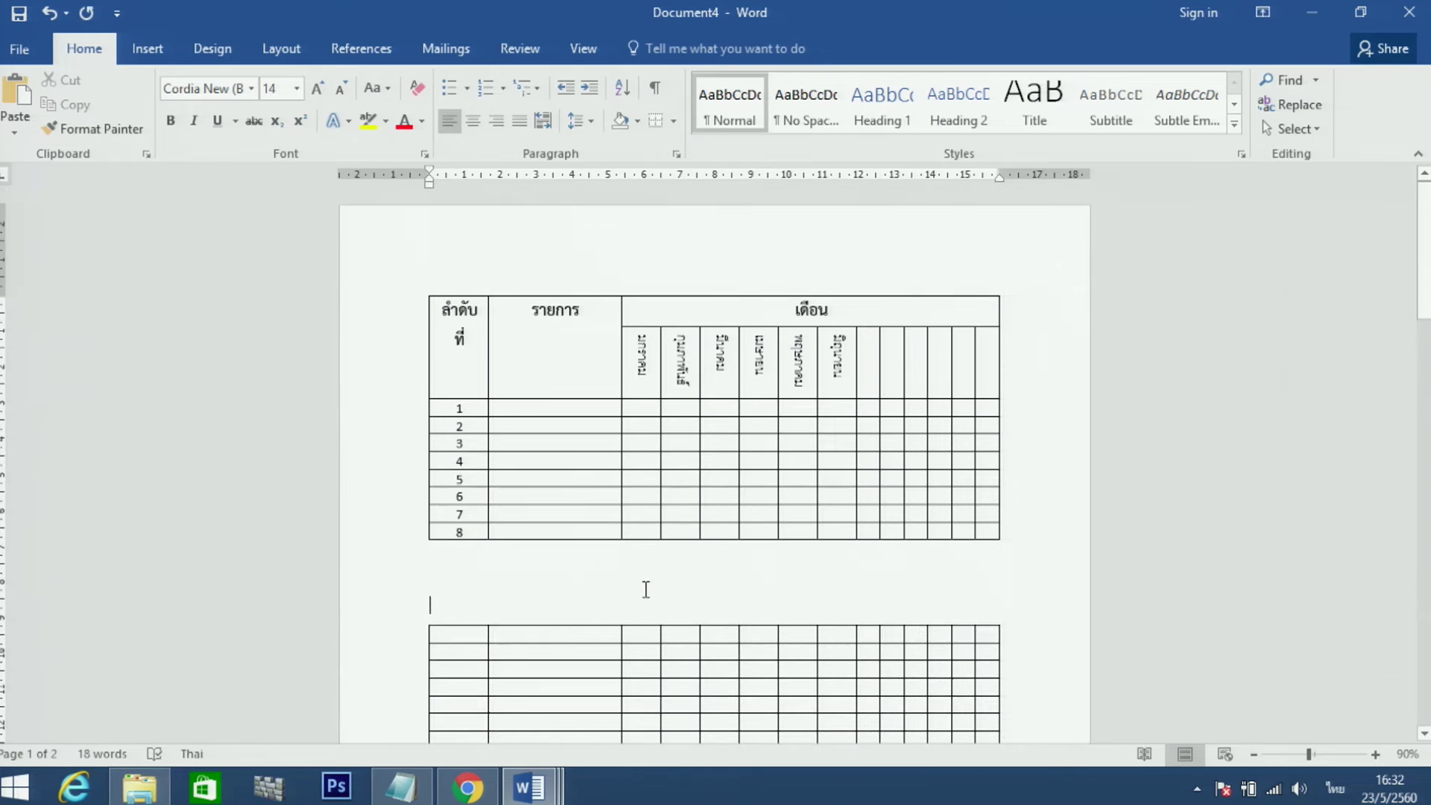
mouse_move(615, 344)
click(755, 310)
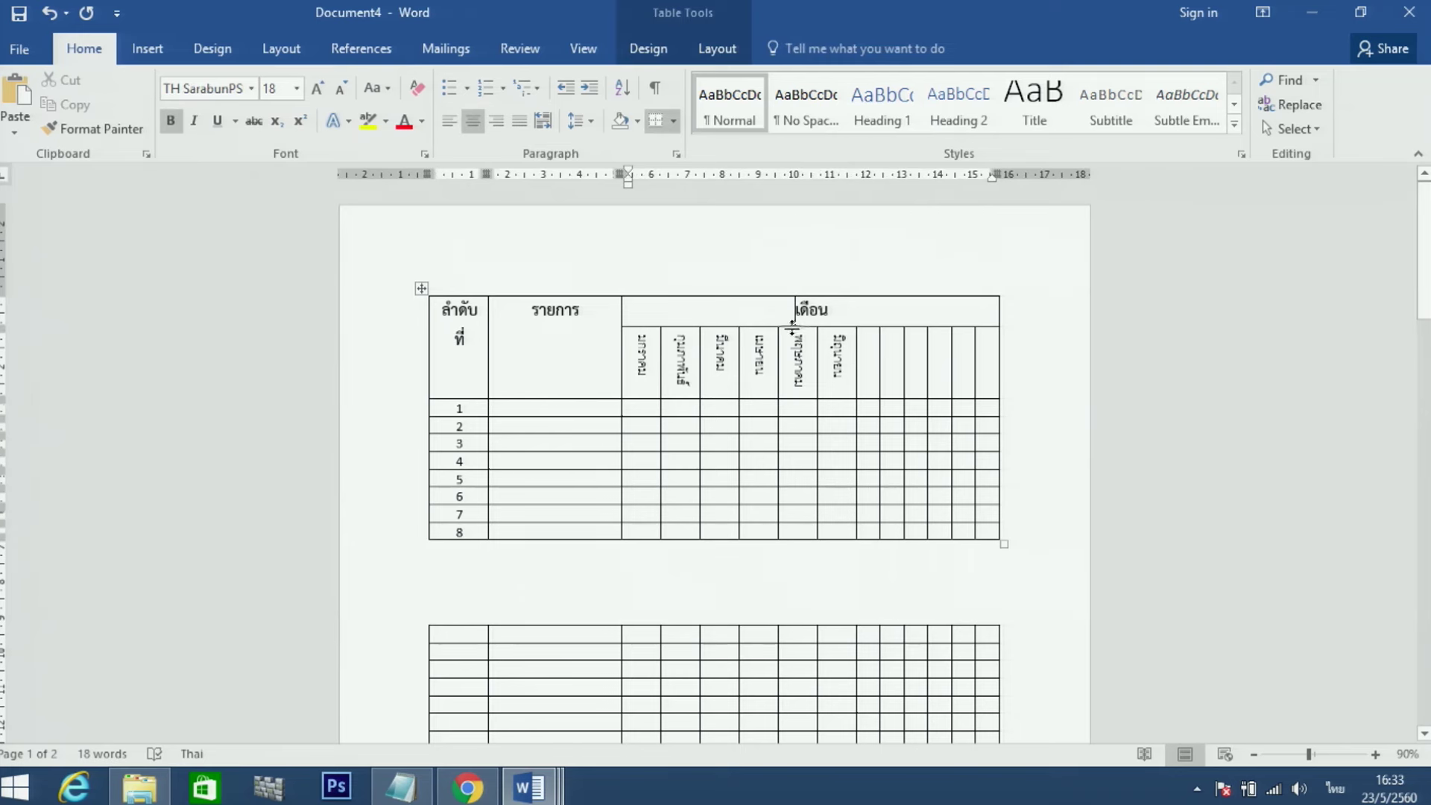
click(736, 47)
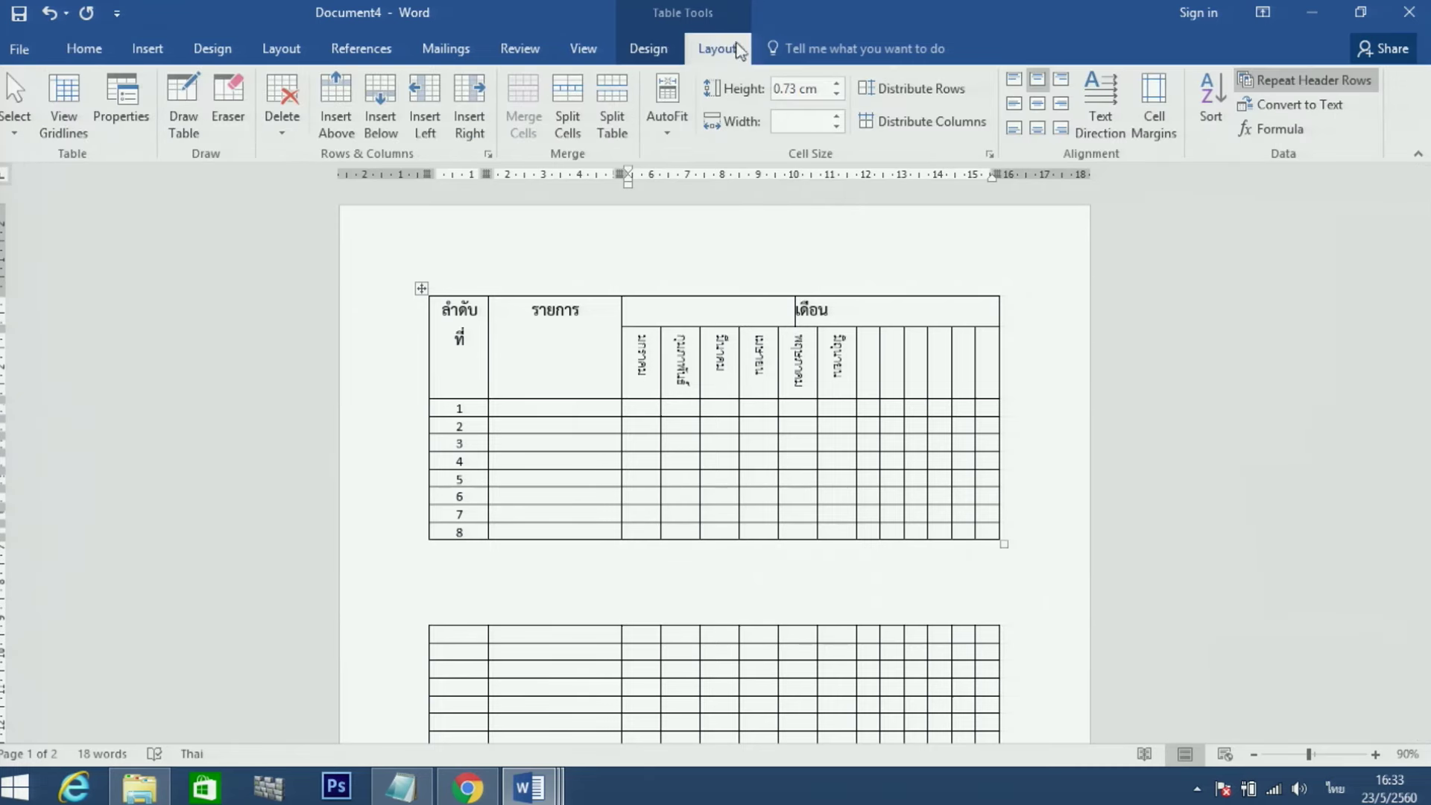
click(617, 99)
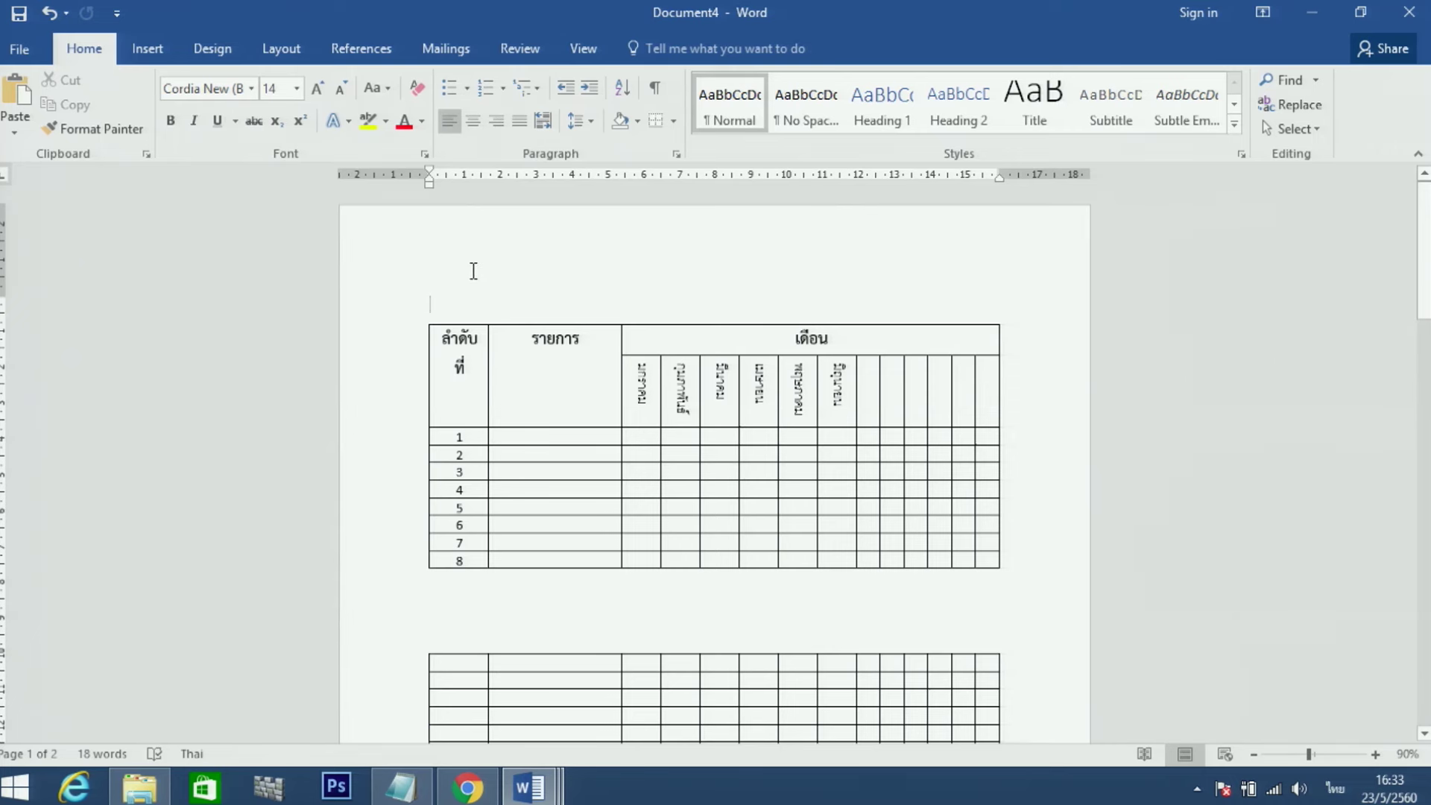
Step: Type the caption ตารางที่ above the first table and make it bold at 16 pt
text(ศ)
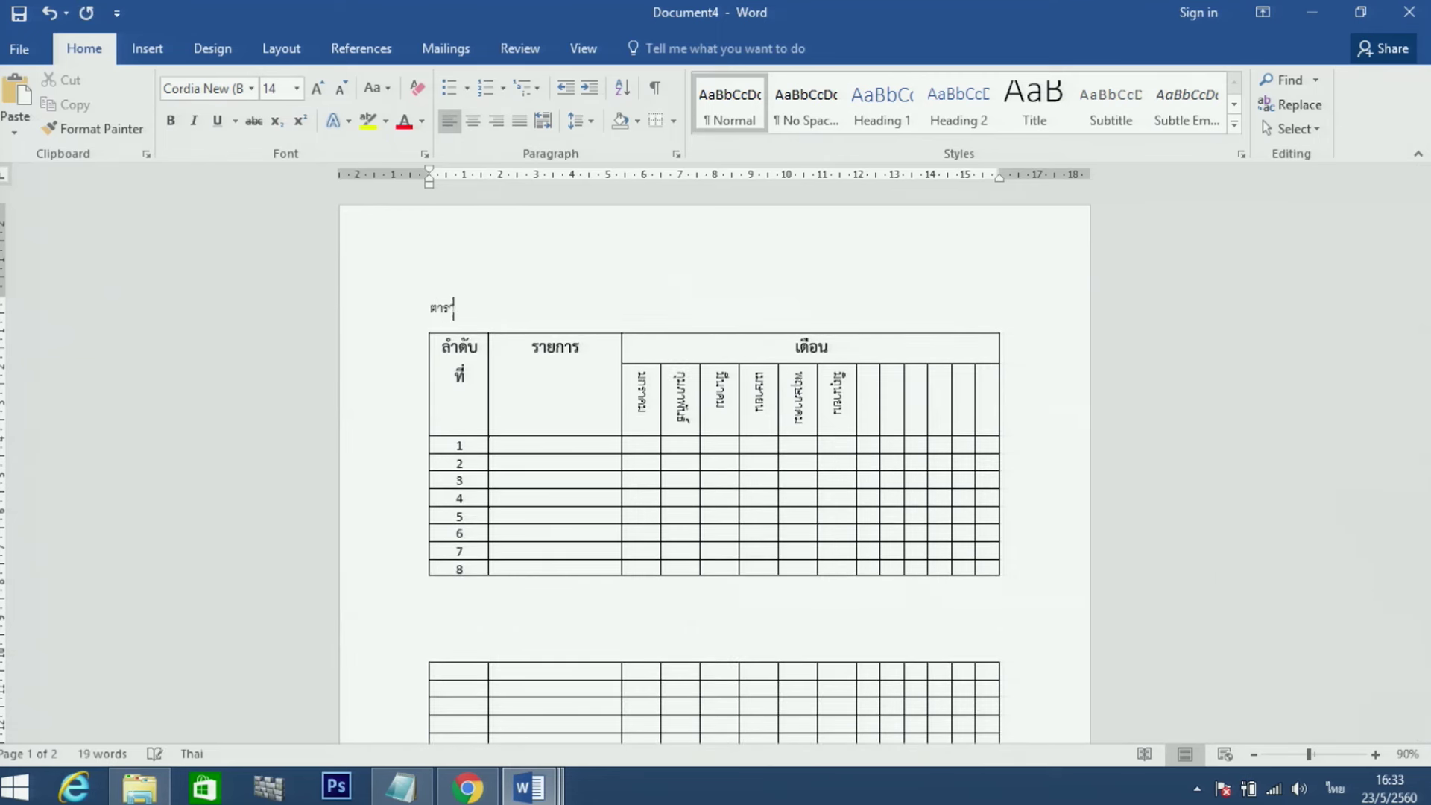
click(369, 309)
click(171, 120)
click(317, 87)
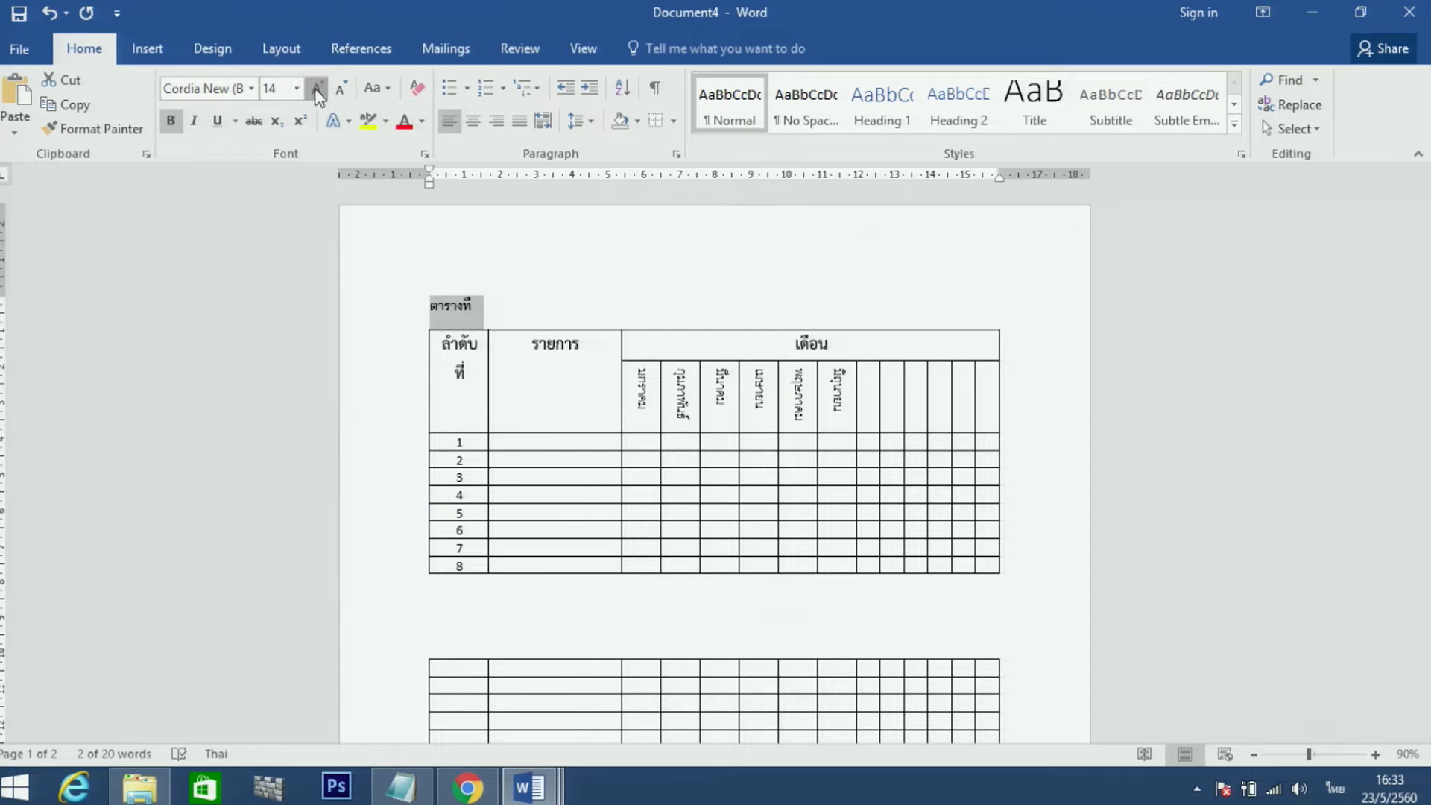
click(647, 300)
scroll(650, 306, down, 2)
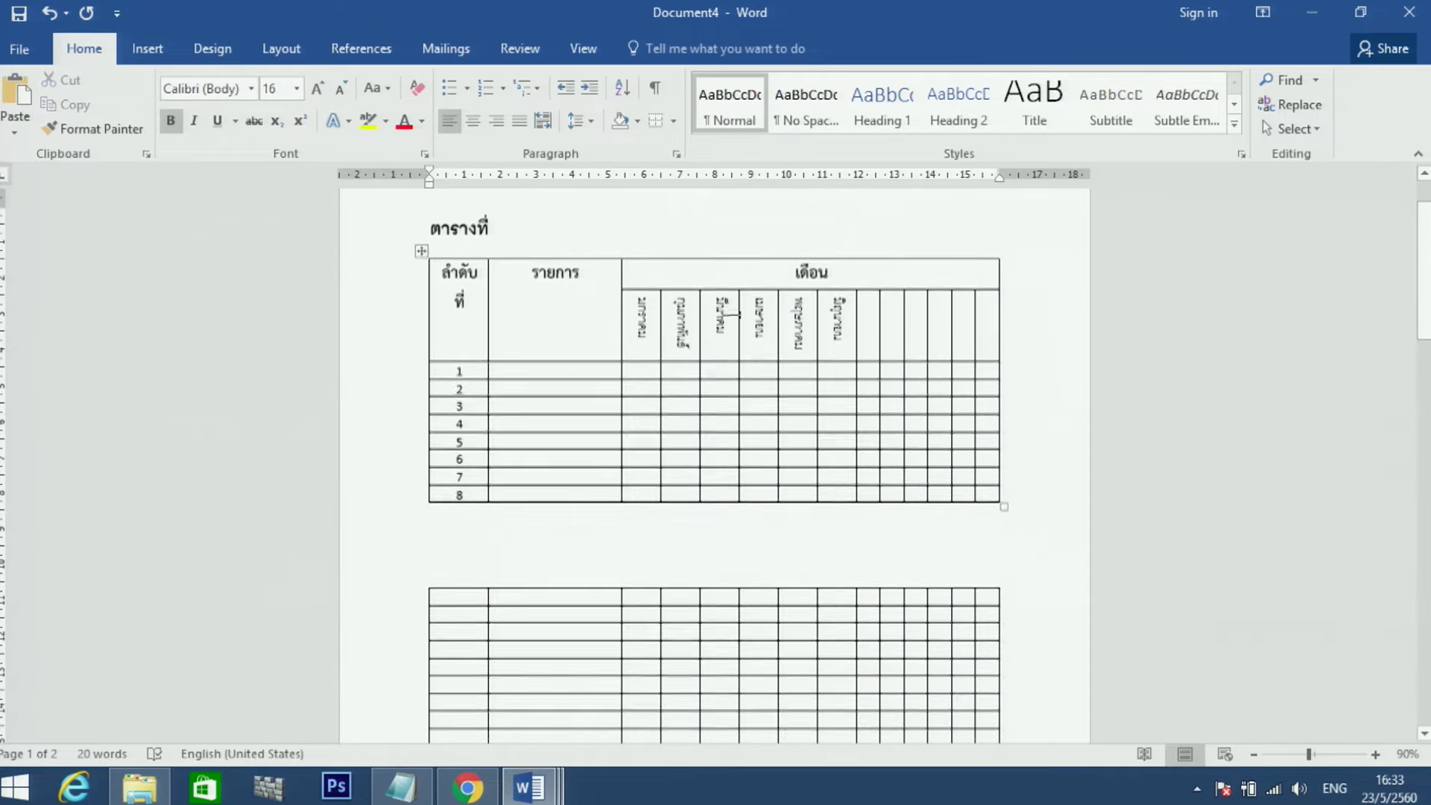
scroll(776, 321, down, 1)
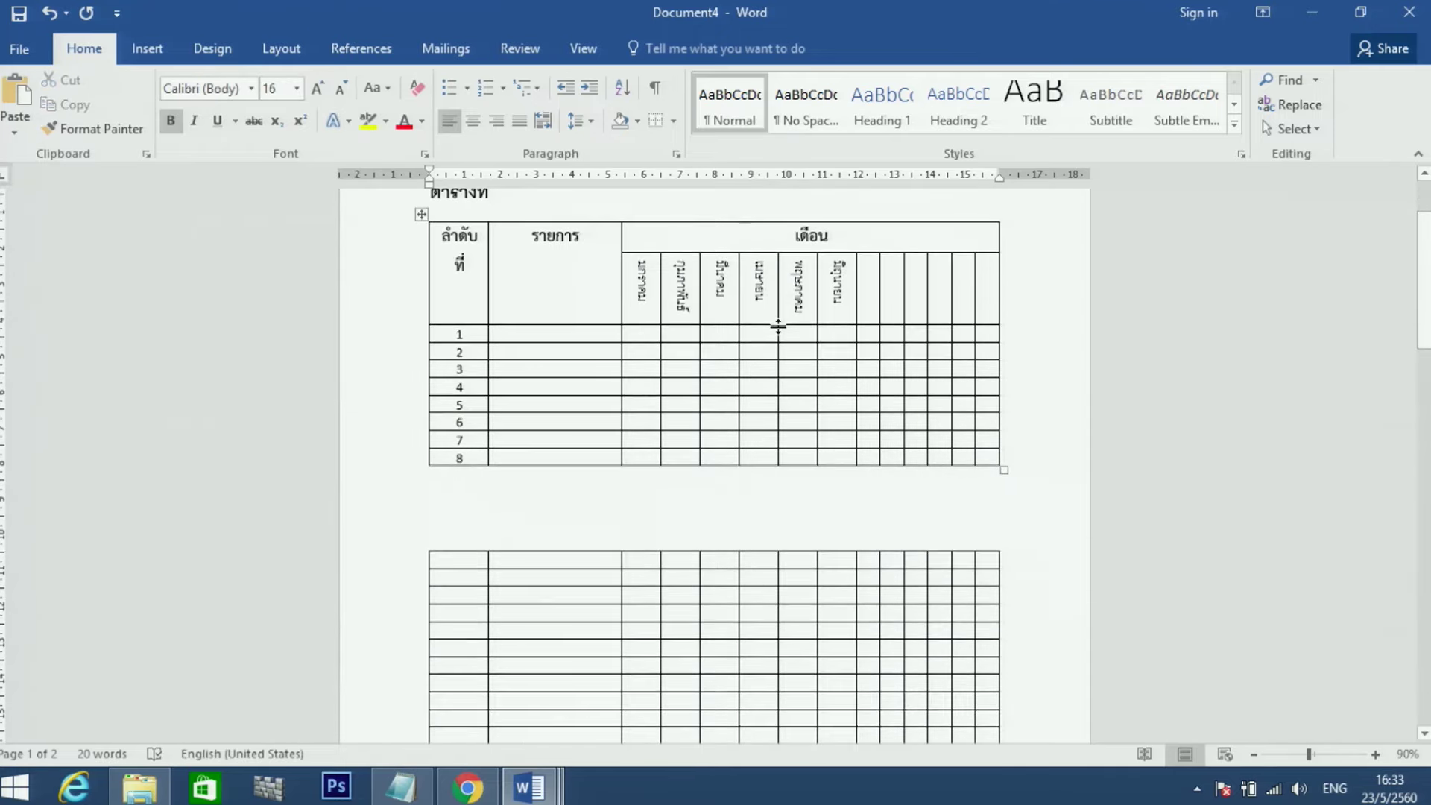